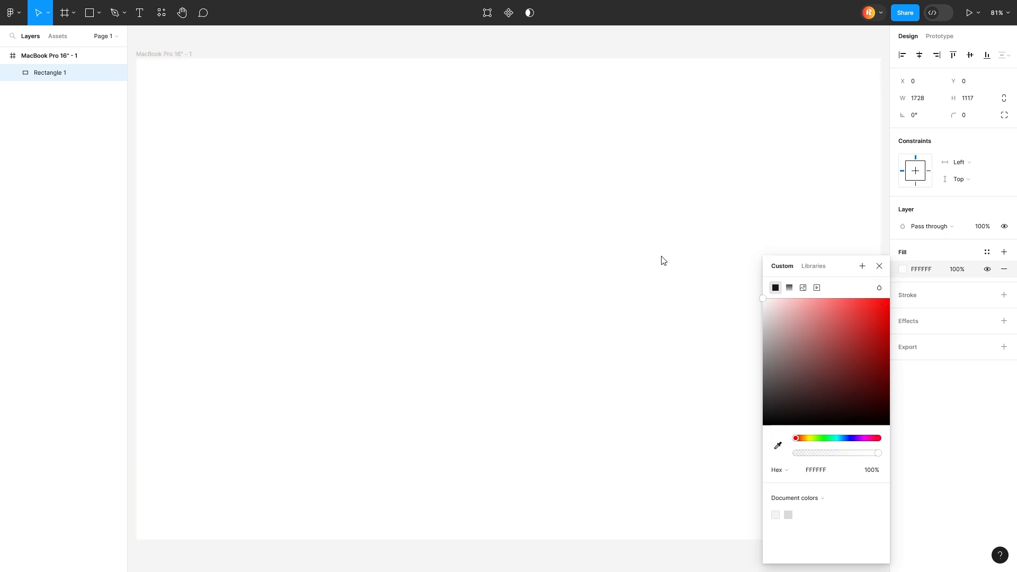
Step: Set the white fill opacity of the full-frame rectangle to 1%
left_click(959, 269)
type("1")
key("Return")
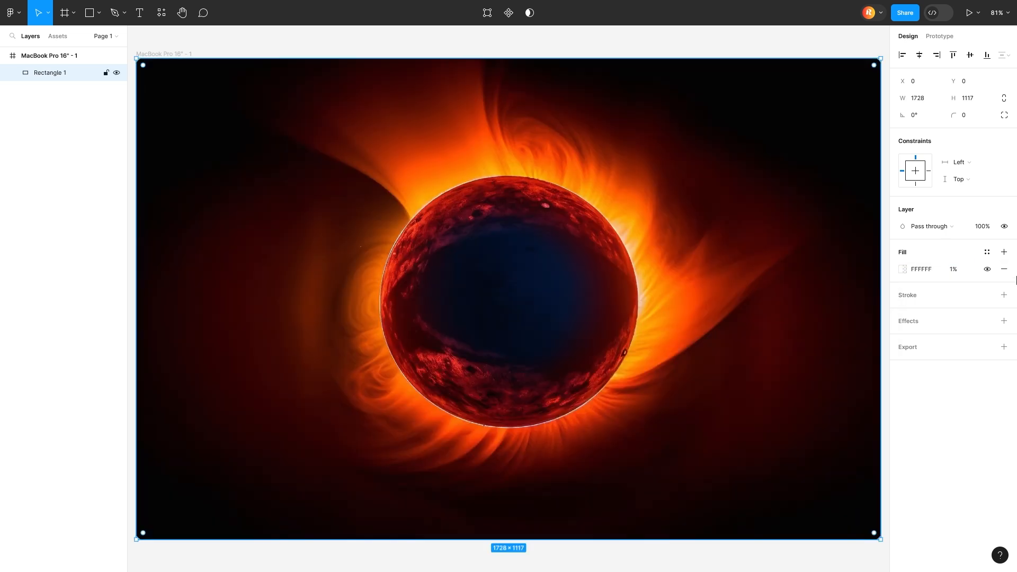
Step: Add a background blur effect of about 47 to the full-frame rectangle
left_click(1004, 321)
left_click(953, 338)
left_click(948, 362)
left_click(902, 338)
left_click(788, 363)
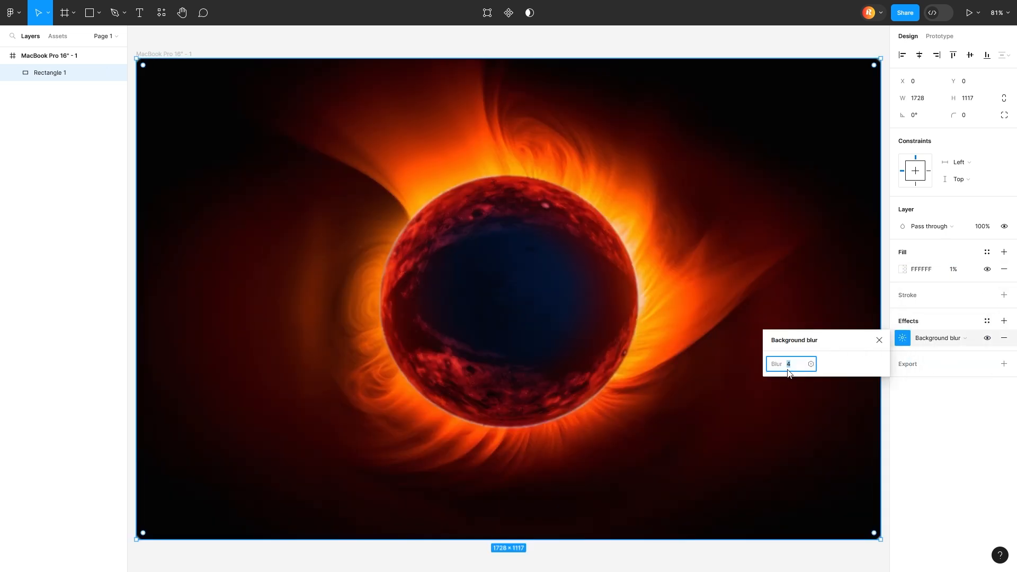
left_click_drag(788, 372, 221, 419)
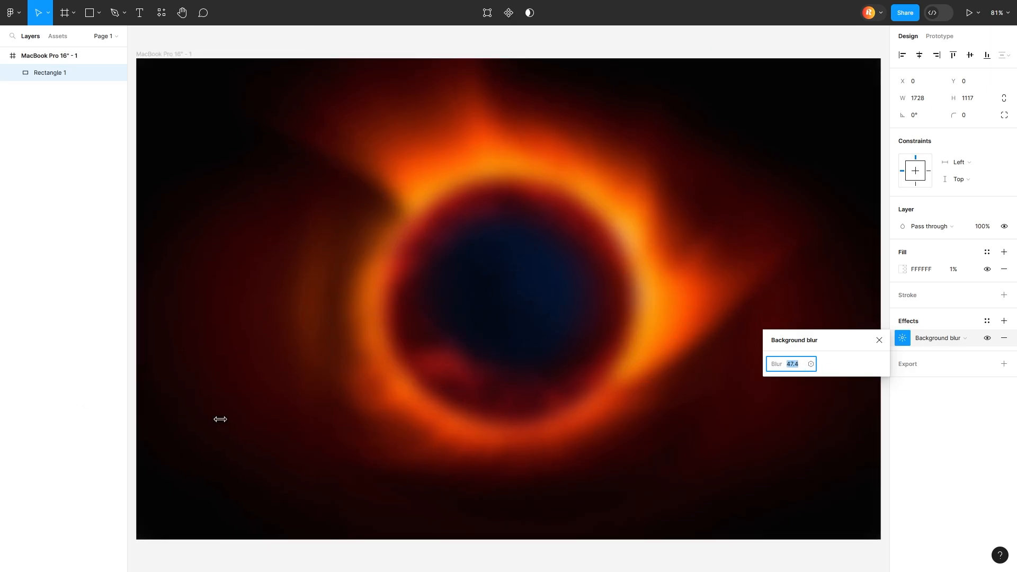
left_click(324, 51)
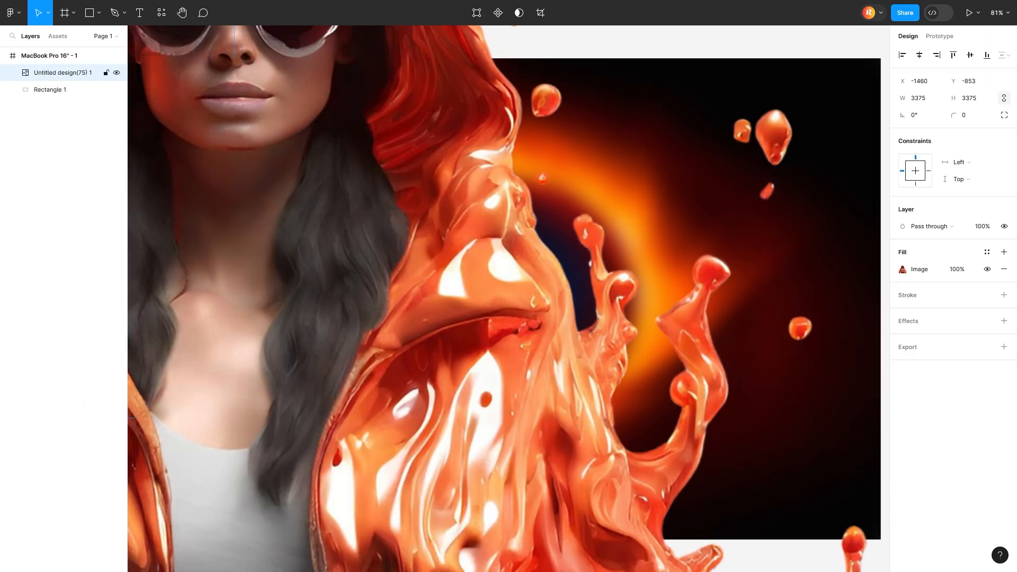
Step: Scale the woman image to about 751 × 751 and center it along the frame's bottom edge
scroll(449, 149, "down", 5)
left_click_drag(625, 178, 438, 180)
left_click_drag(395, 228, 490, 208)
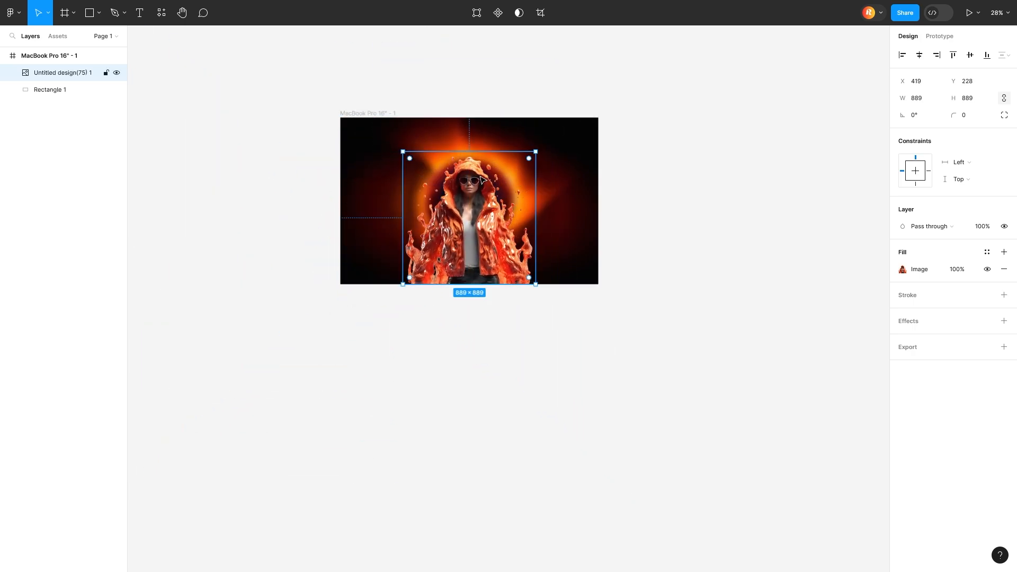
left_click_drag(479, 152, 479, 172)
scroll(475, 181, "up", 4)
scroll(475, 184, "left", 2)
scroll(475, 183, "up", 3)
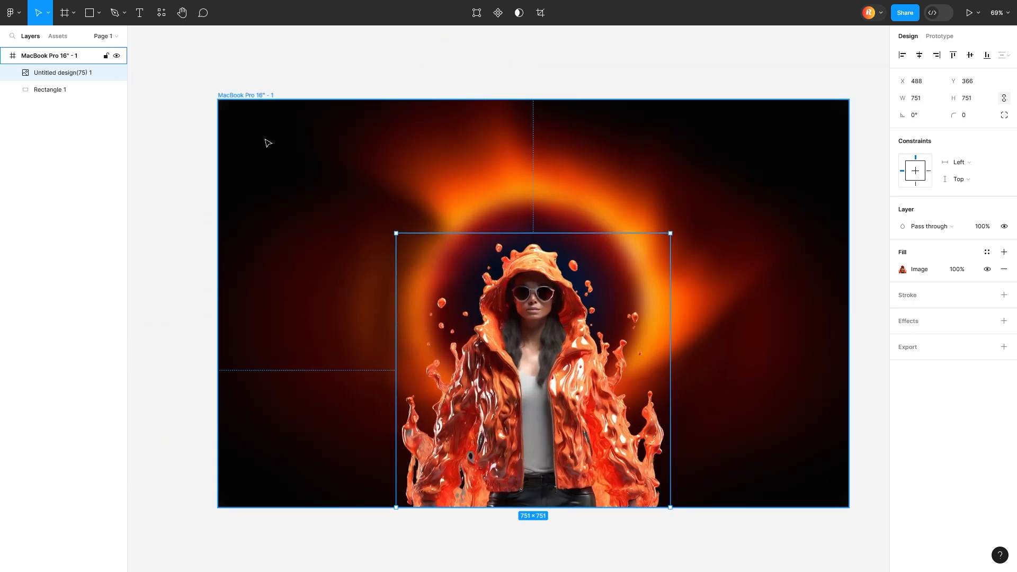
Step: Round the corners of the frame to a radius of 14 and round the background rectangle to match
left_click(243, 94)
left_click(258, 153)
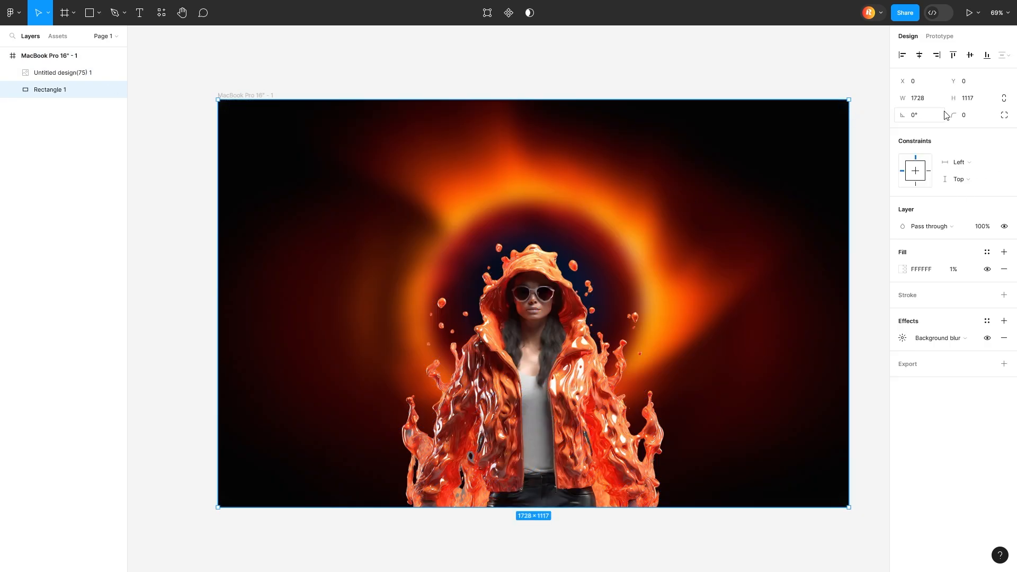
left_click(967, 116)
left_click(862, 152)
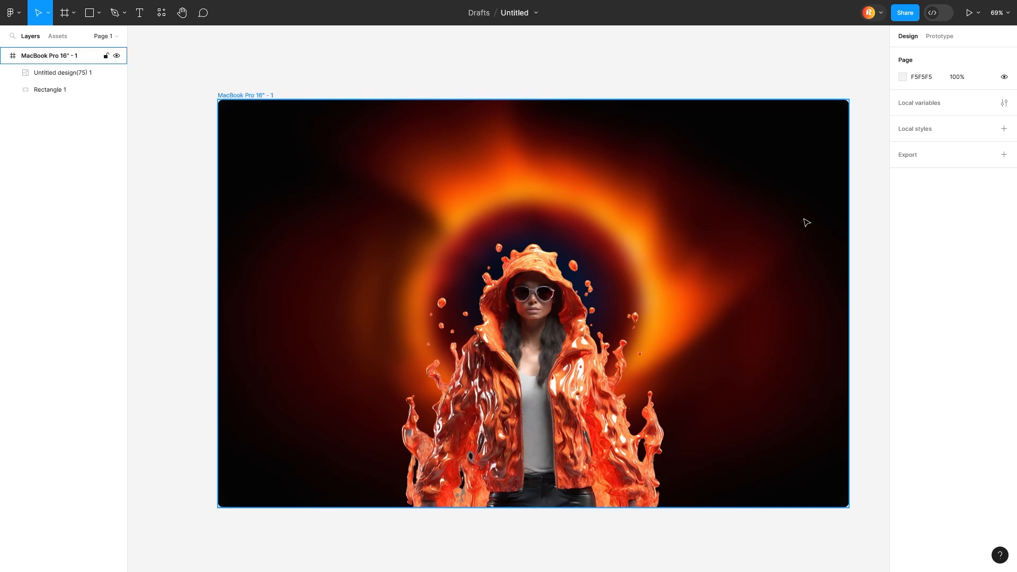
Step: Size the T-shirt icon to 50 × 50 and place it near the frame's top-left corner at about X 83, Y 82
left_click(625, 317)
left_click_drag(254, 54, 259, 136)
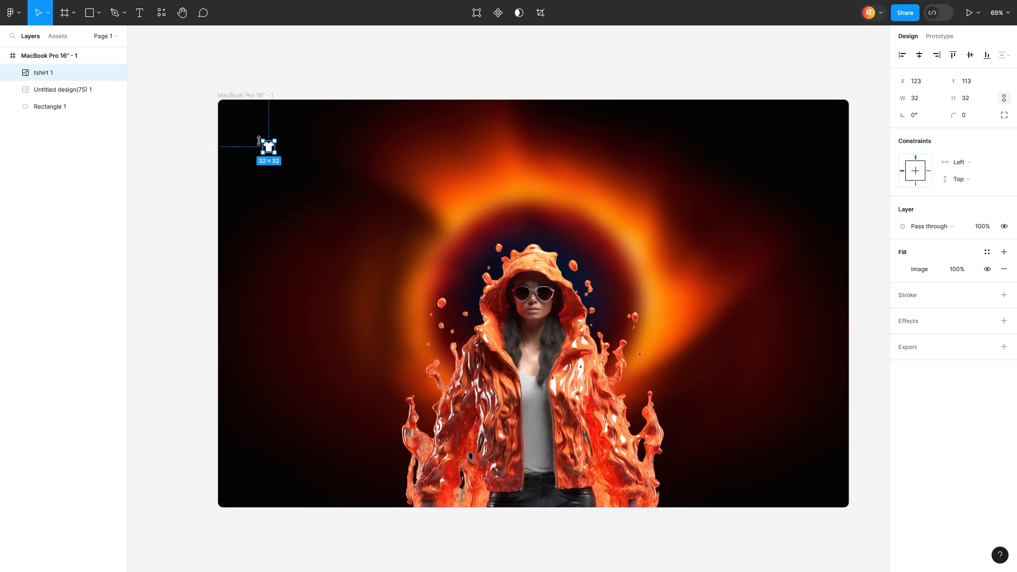
scroll(261, 140, "up", 6)
scroll(280, 190, "down", 3)
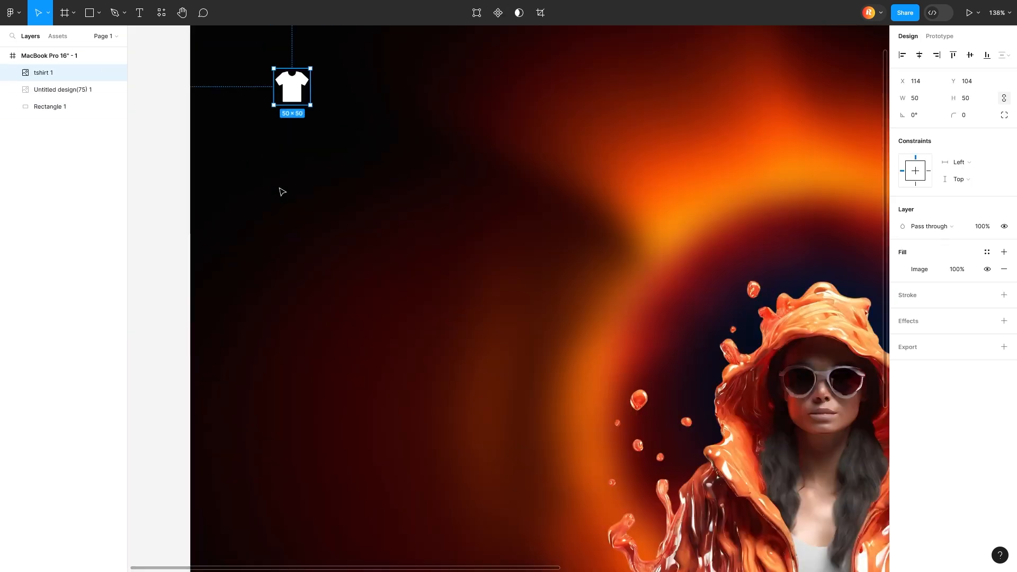
scroll(280, 190, "up", 2)
left_click_drag(298, 209, 274, 192)
Step: Add a layout grid of columns to the frame, colored white (FFFFFF) at 10% opacity
left_click(237, 110)
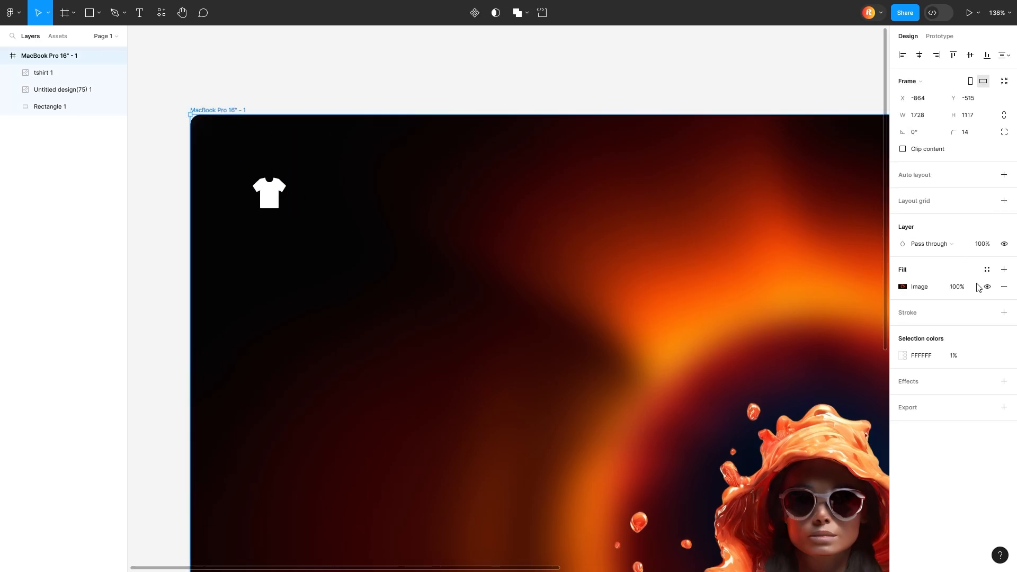
left_click(1004, 200)
left_click(902, 218)
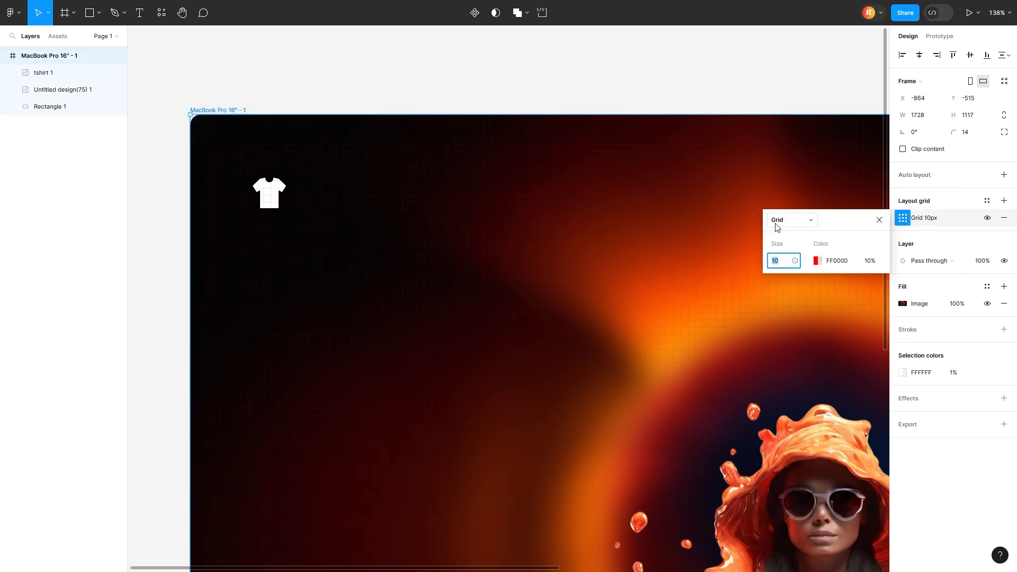
left_click(777, 220)
left_click(784, 244)
left_click(814, 262)
left_click_drag(658, 306, 537, 225)
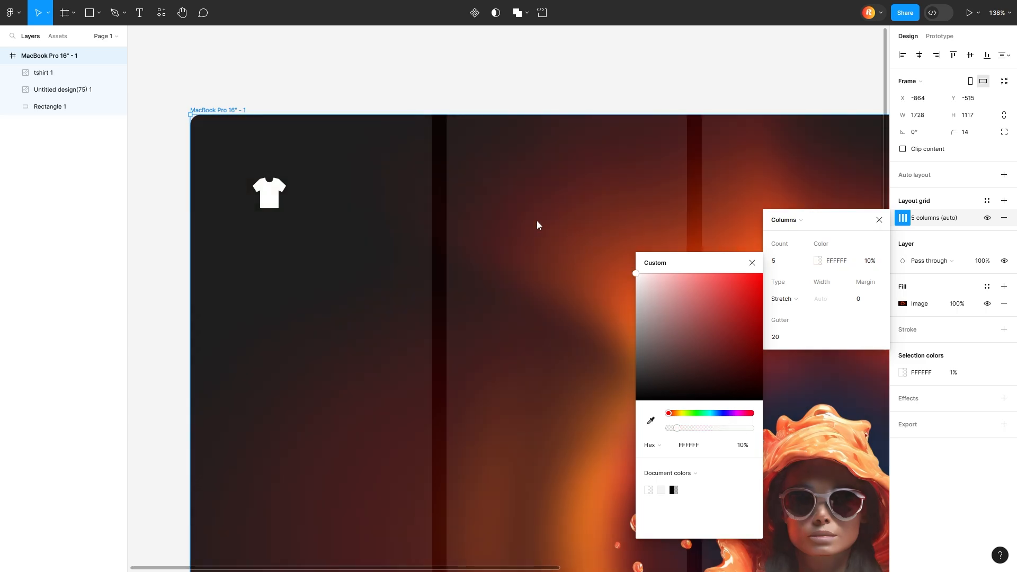
Step: Set the layout grid to 19 columns and increase its side margins
type("19")
key("Return")
left_click_drag(862, 299, 904, 294)
left_click(672, 88)
Step: Rotate the T-shirt icon 30° and add the text "LM" beside it
left_click(270, 195)
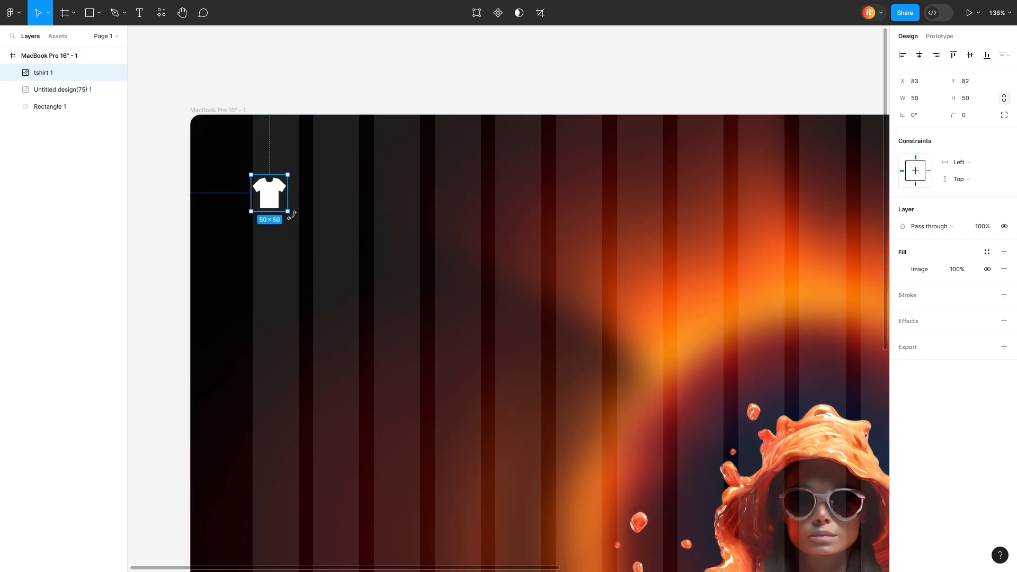
left_click_drag(291, 215, 316, 203)
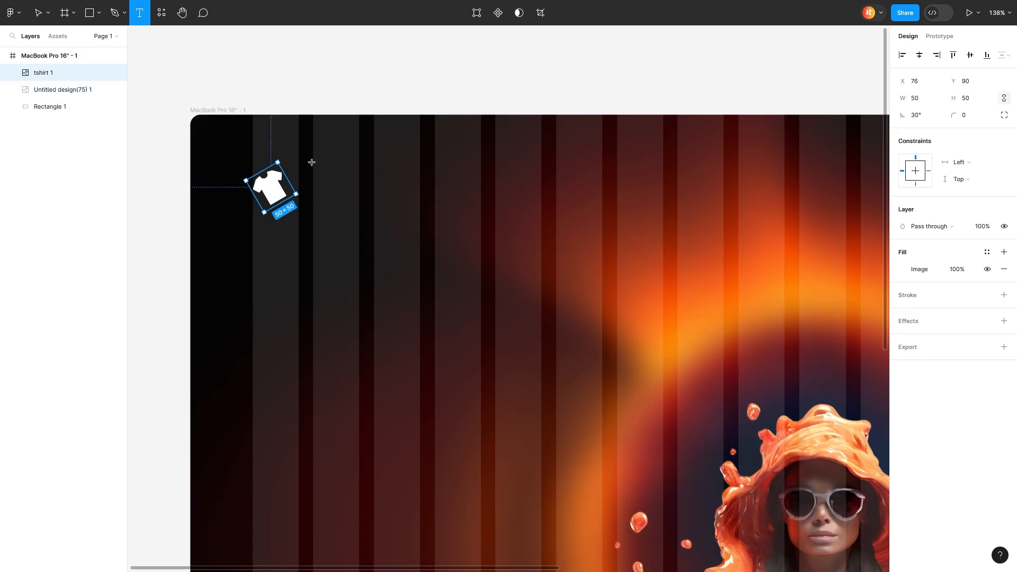
left_click(296, 193)
type("LM")
key("Escape")
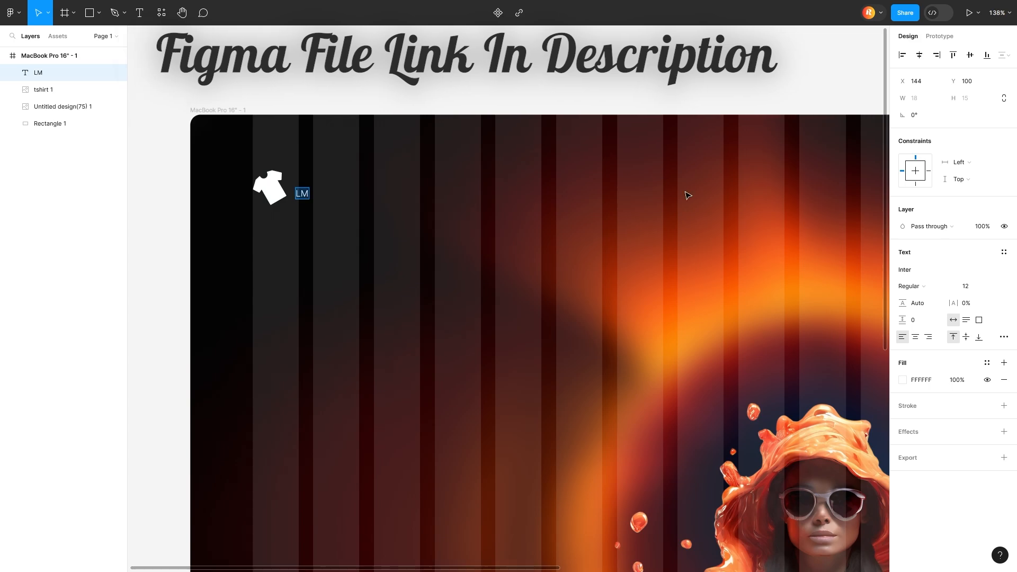
Step: Set the LM text to the Bold weight at font size 38
left_click(908, 286)
left_click(953, 316)
left_click(971, 286)
type("28")
key("Return")
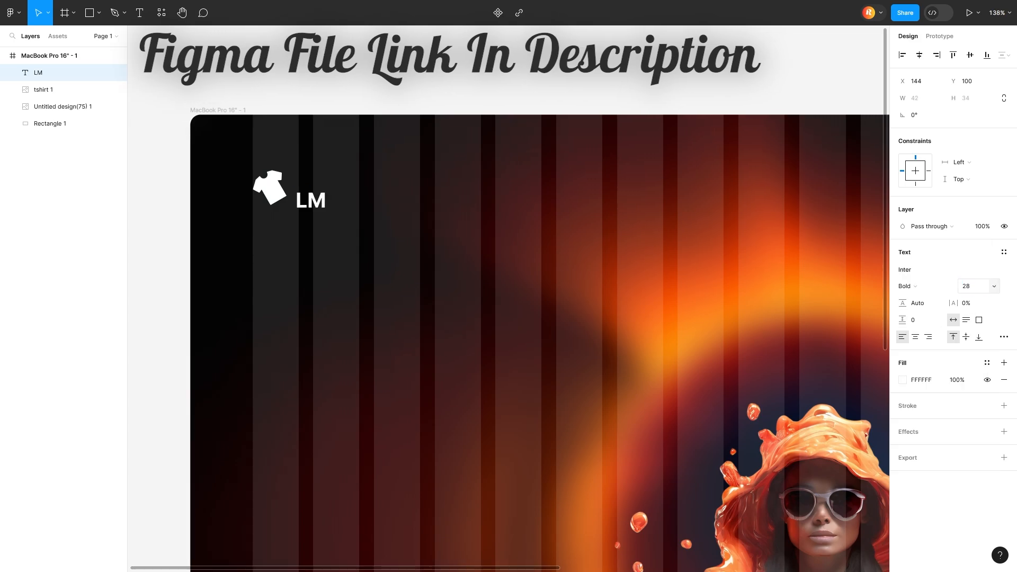
left_click(971, 289)
type("38")
key("Return")
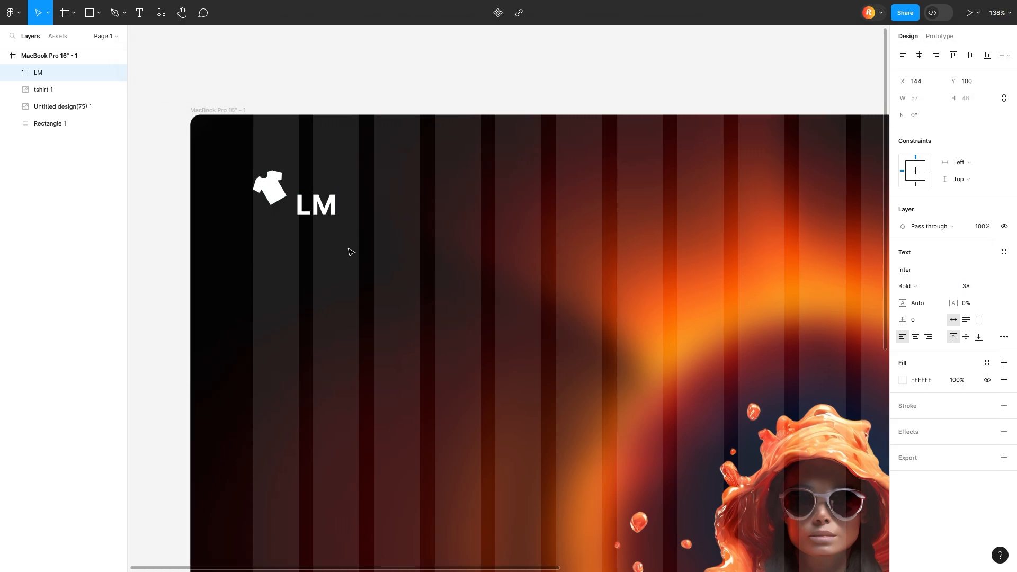
Step: Change the LM text to Extra Bold Italic and move it up against the T-shirt icon's right side
left_click(906, 286)
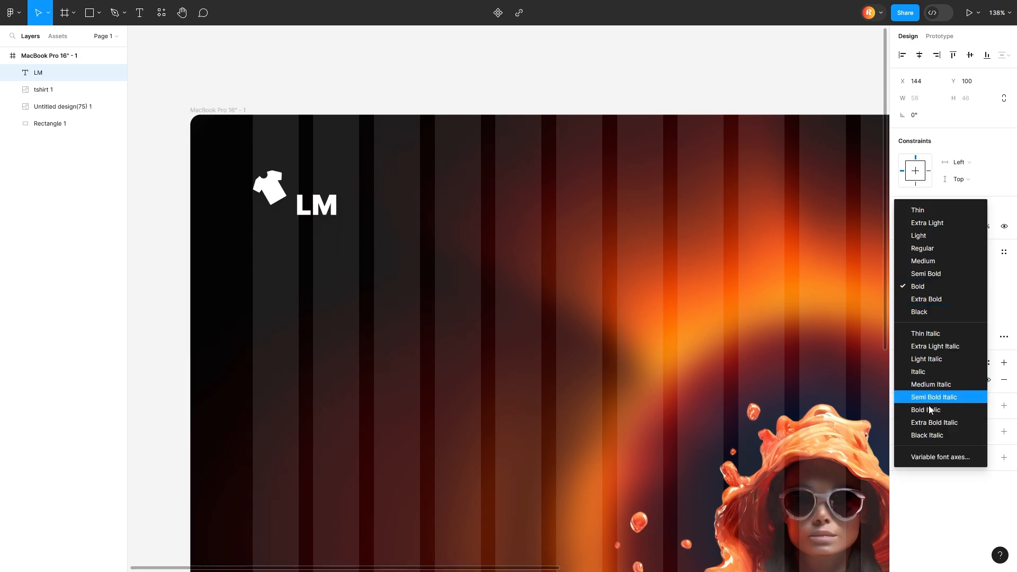
left_click(933, 422)
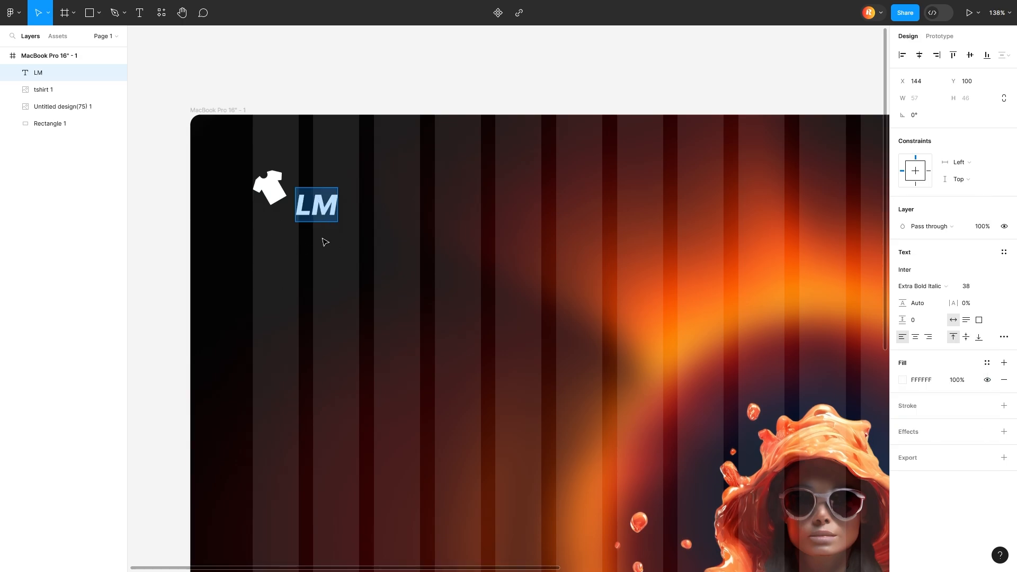
left_click_drag(319, 205, 313, 187)
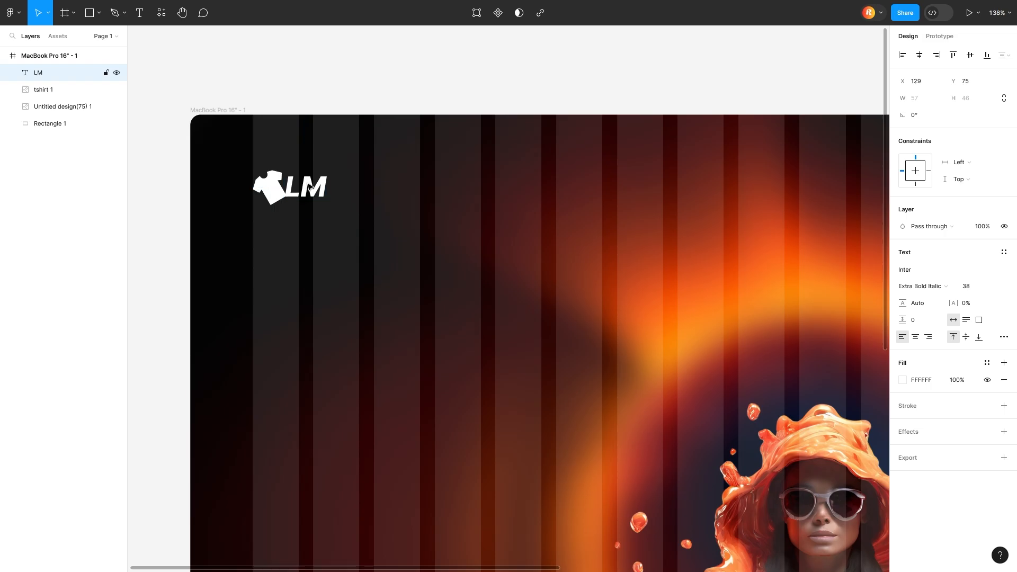
left_click(315, 233)
Step: Draw a 40 × 40 square near the frame's top-right corner and round its corners to 5
scroll(316, 234, "down", 3)
scroll(316, 233, "right", 7)
scroll(316, 233, "left", 1)
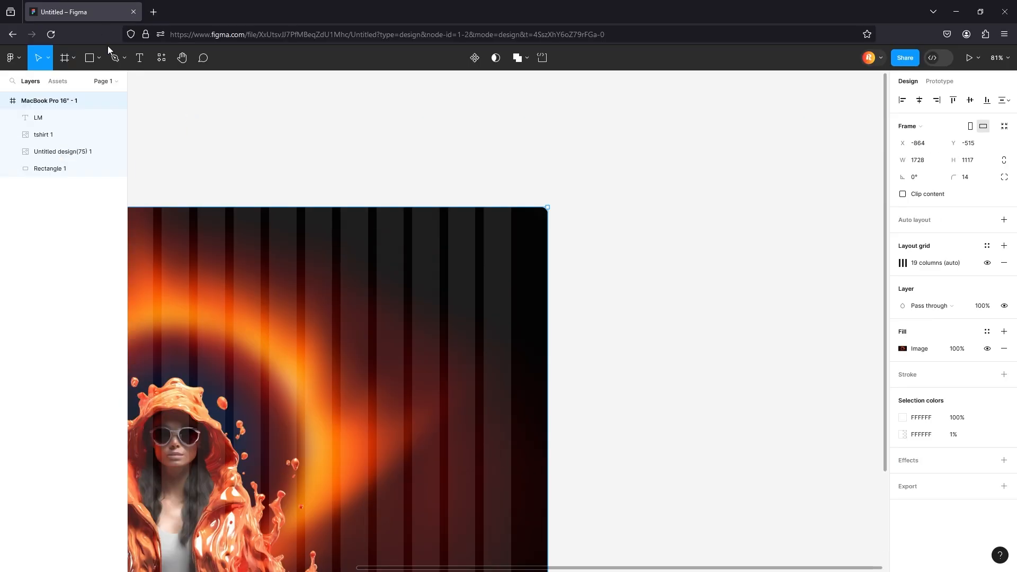
left_click(90, 58)
scroll(465, 170, "up", 5)
left_click_drag(454, 165, 496, 207)
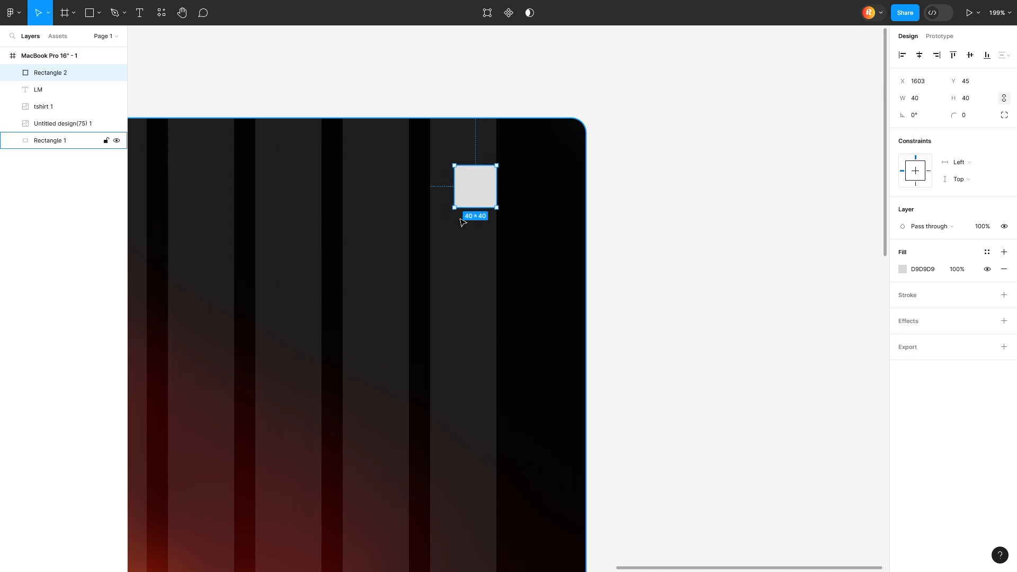
left_click_drag(953, 115, 6, 112)
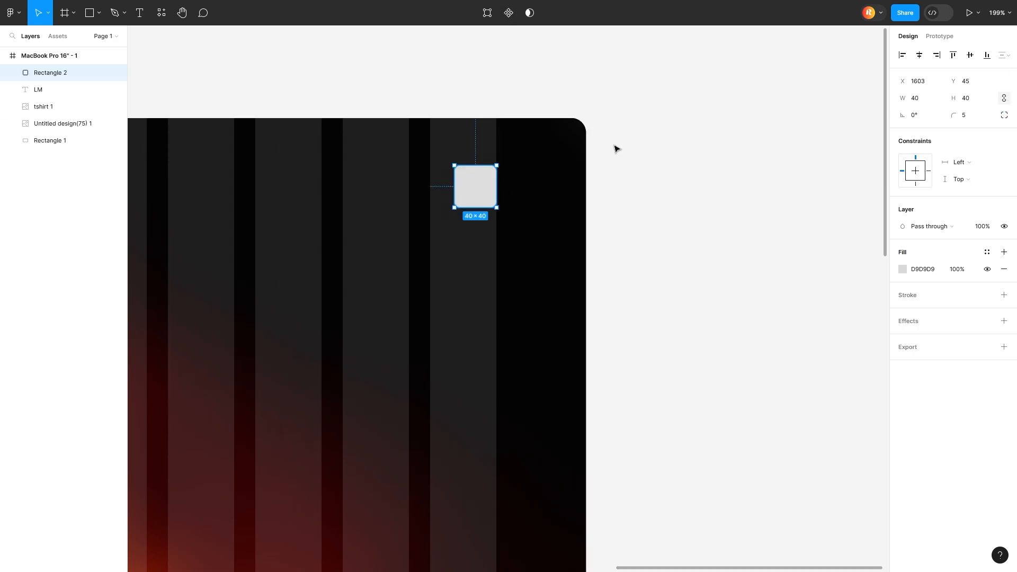
Step: Enlarge the small square near the frame's top-right corner to 54 × 54
scroll(477, 177, "down", 5)
left_click_drag(526, 95, 519, 99)
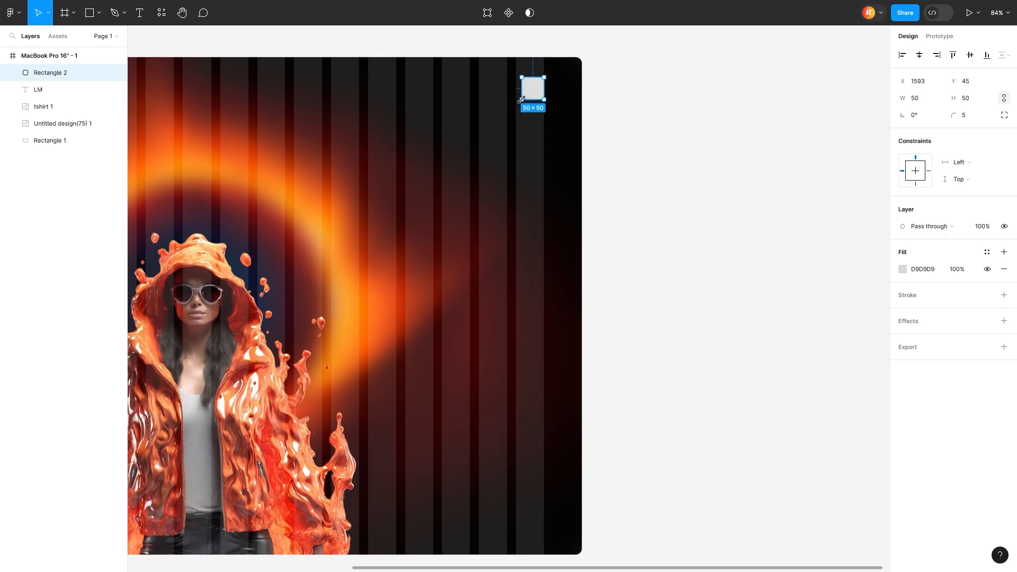
scroll(522, 97, "up", 6)
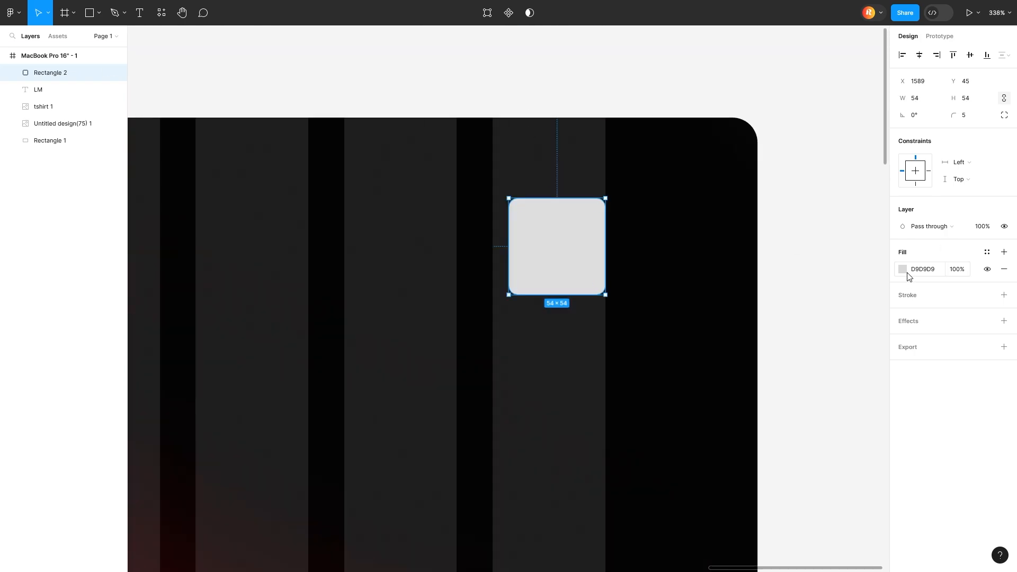
Step: Fill the small square with white at 13% opacity and set its corner radius to 10
left_click(904, 270)
left_click_drag(773, 313, 686, 282)
left_click_drag(860, 454, 810, 454)
left_click_drag(953, 115, 1003, 117)
Step: Draw two horizontal lines 12 apart inside the square, the upper one 30 long and the lower one shorter and right-aligned
left_click(91, 64)
left_click(99, 13)
left_click(61, 50)
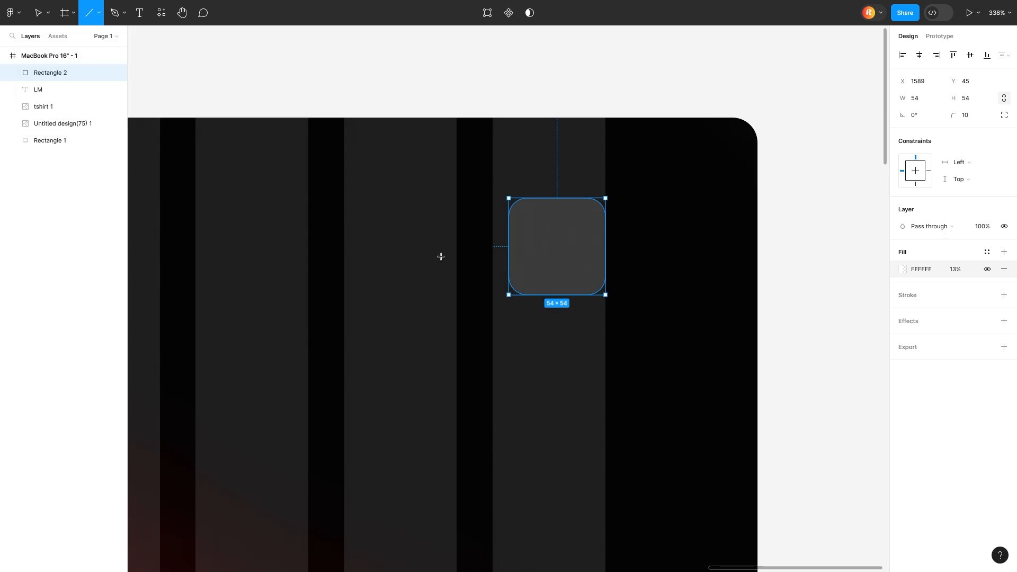
scroll(568, 243, "up", 3)
mouse_move(518, 225)
left_mouse_down()
mouse_move(607, 227)
mouse_move(591, 233)
mouse_move(591, 267)
left_mouse_up()
Step: Give both lines in the square a white (FFFFFF) stroke with a thickness of 5
left_click(543, 238, "shift")
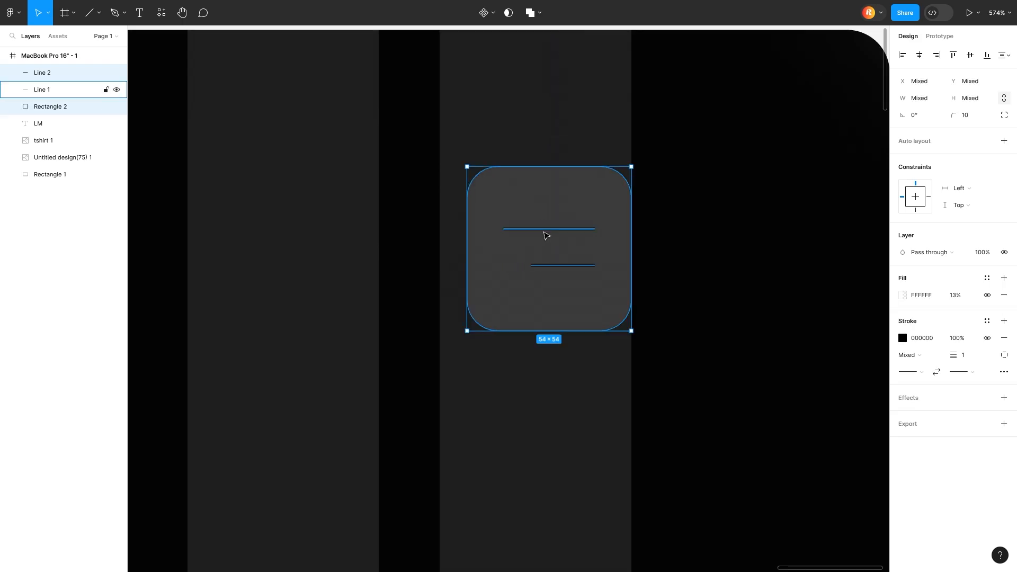
left_click(545, 230, "shift")
left_click(550, 245, "shift")
left_click(902, 338)
left_click_drag(784, 318, 685, 275)
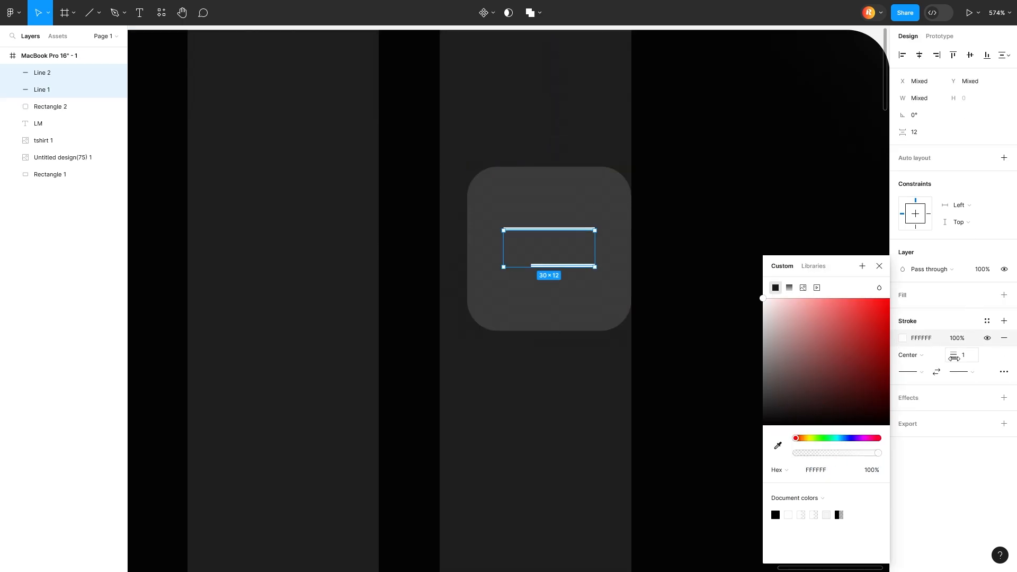
left_click_drag(953, 355, 958, 358)
Step: Apply round caps to both ends of the two lines and center the pair in the square
left_click(920, 372)
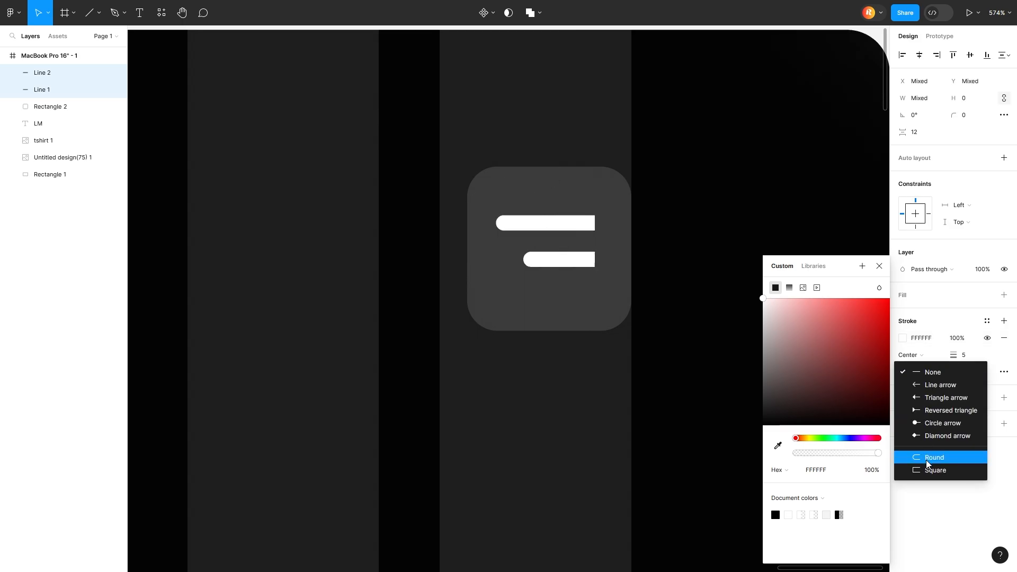
left_click(926, 459)
left_click(959, 373)
left_click(941, 458)
left_click_drag(577, 242, 577, 250)
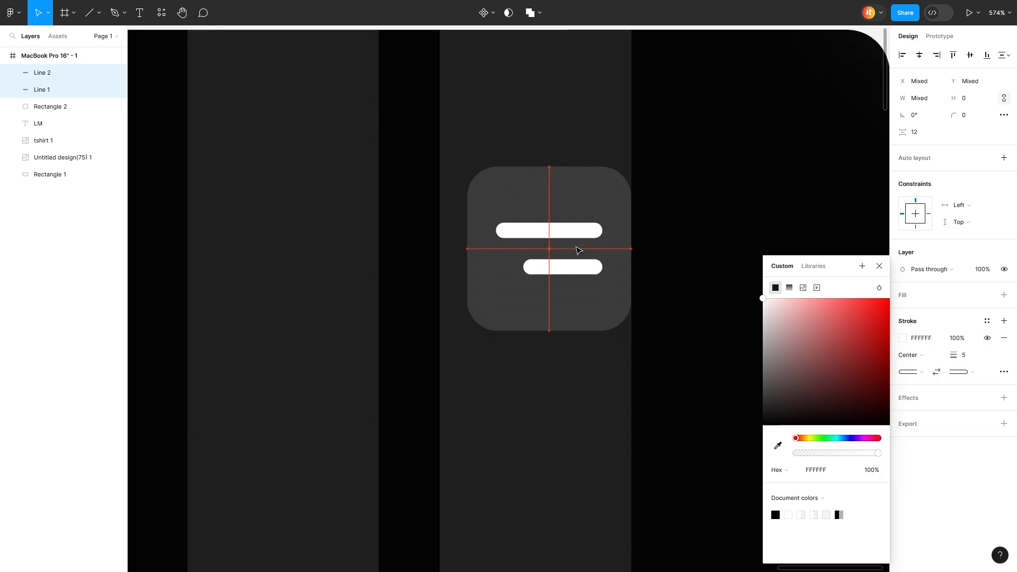
left_click_drag(504, 250, 551, 250)
left_click(555, 351)
Step: Reduce the stroke thickness of both menu icon lines slightly
scroll(555, 352, "down", 10)
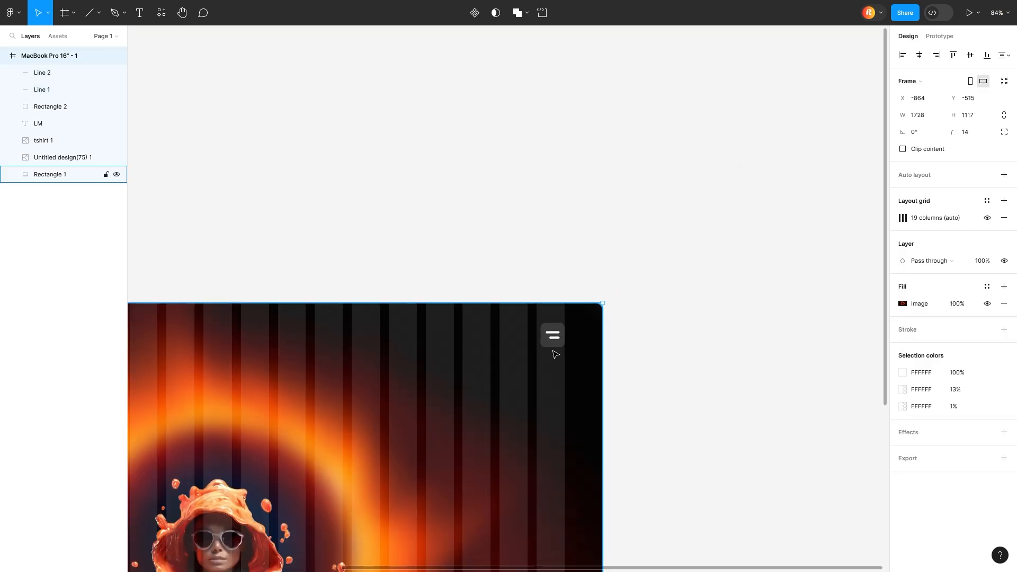
scroll(554, 354, "left", 2)
scroll(554, 354, "down", 4)
scroll(756, 244, "up", 10)
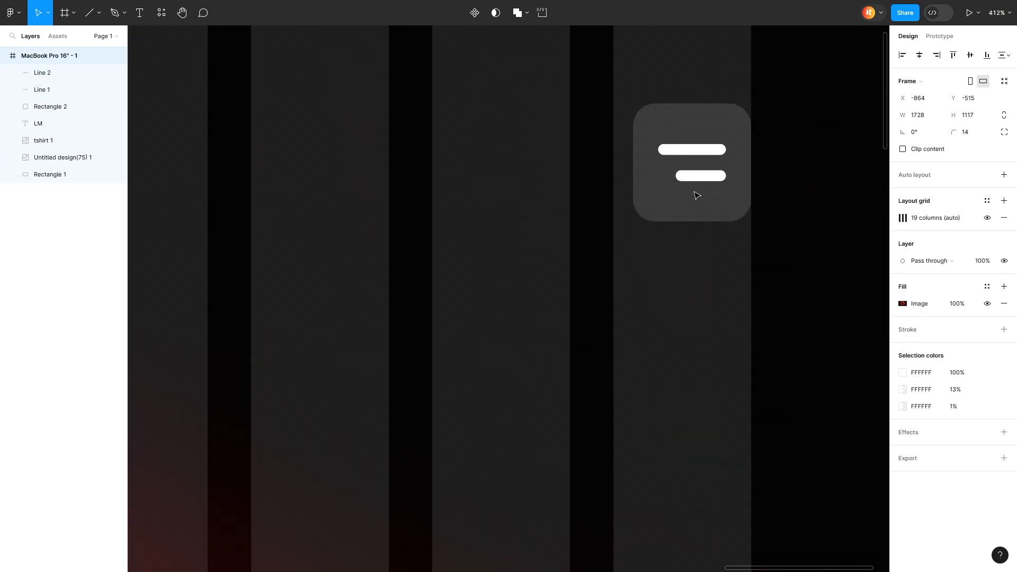
left_click(699, 175)
left_click(696, 150, "shift")
left_click_drag(954, 361, 941, 350)
key("Escape")
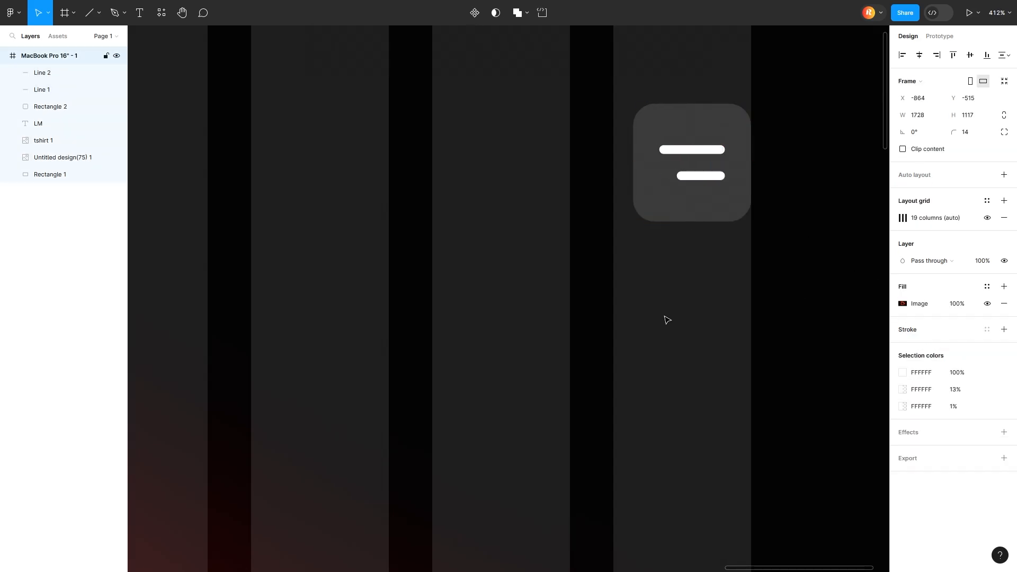
key("shift+2")
scroll(638, 354, "down", 3)
scroll(637, 354, "left", 3)
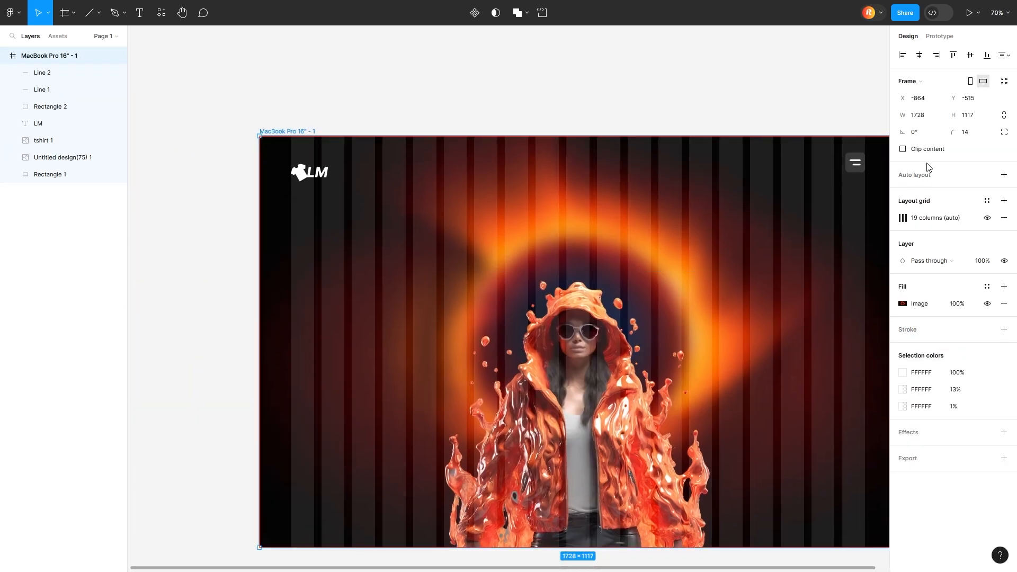
Step: Add a drop shadow with X and Y offsets of 0 to the square behind the menu icon
scroll(844, 175, "right", 2)
scroll(844, 175, "up", 4)
left_click(527, 159)
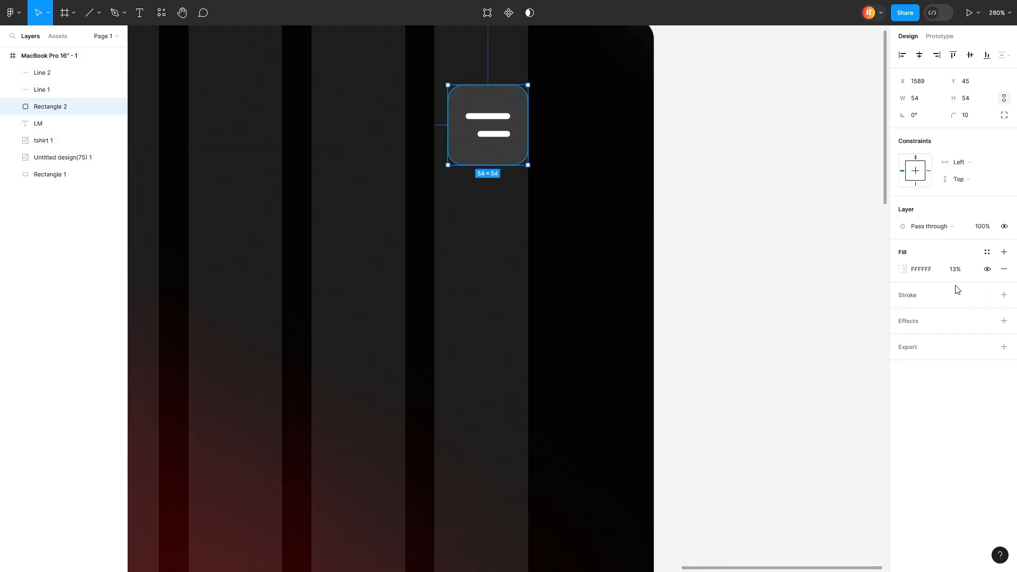
left_click(1003, 321)
left_click(952, 339)
left_click(902, 342)
left_click(902, 339)
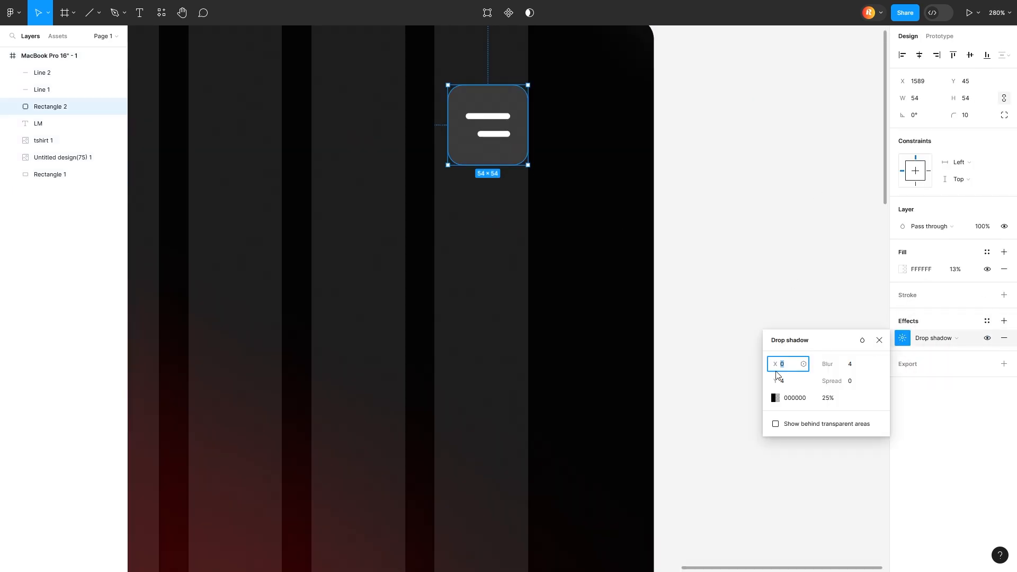
left_click_drag(776, 376, 924, 381)
left_click_drag(15, 380, 755, 404)
Step: Set the square's shadow opacity to 100% and its blur to about 21.8
left_click_drag(827, 364, 786, 396)
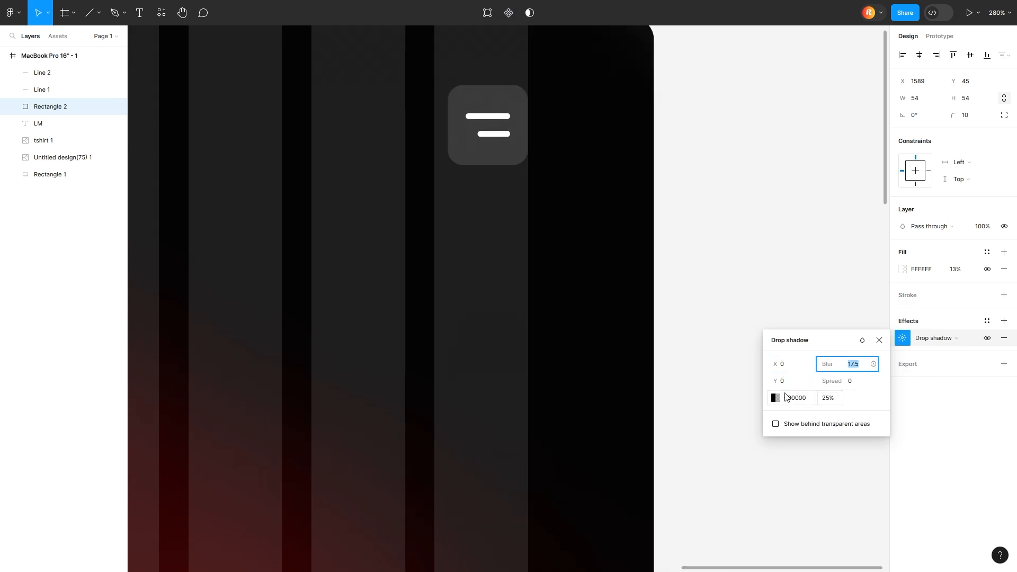
type("55")
key("Return")
left_click(828, 398)
type("100")
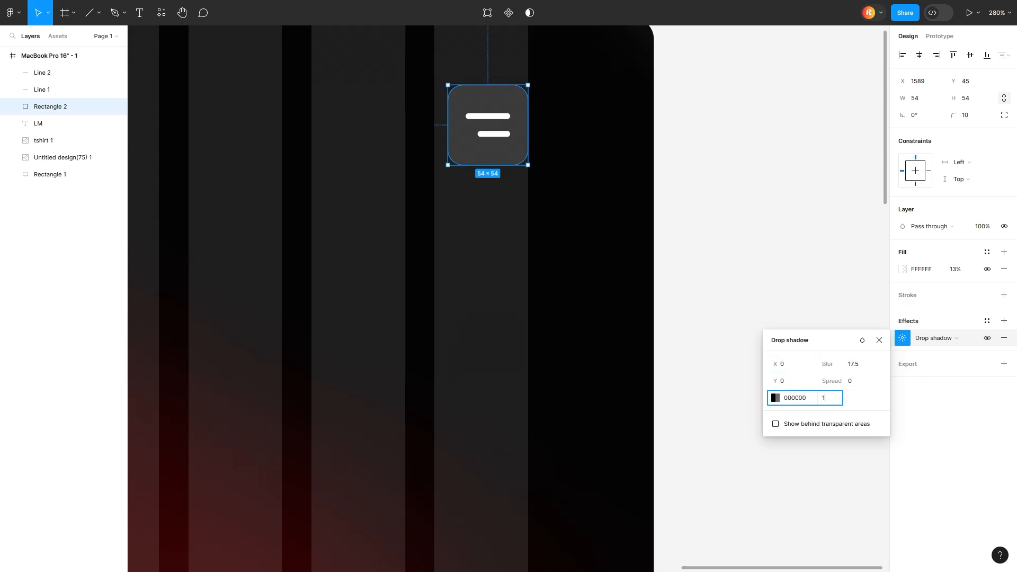
key("Return")
left_click_drag(828, 365, 895, 360)
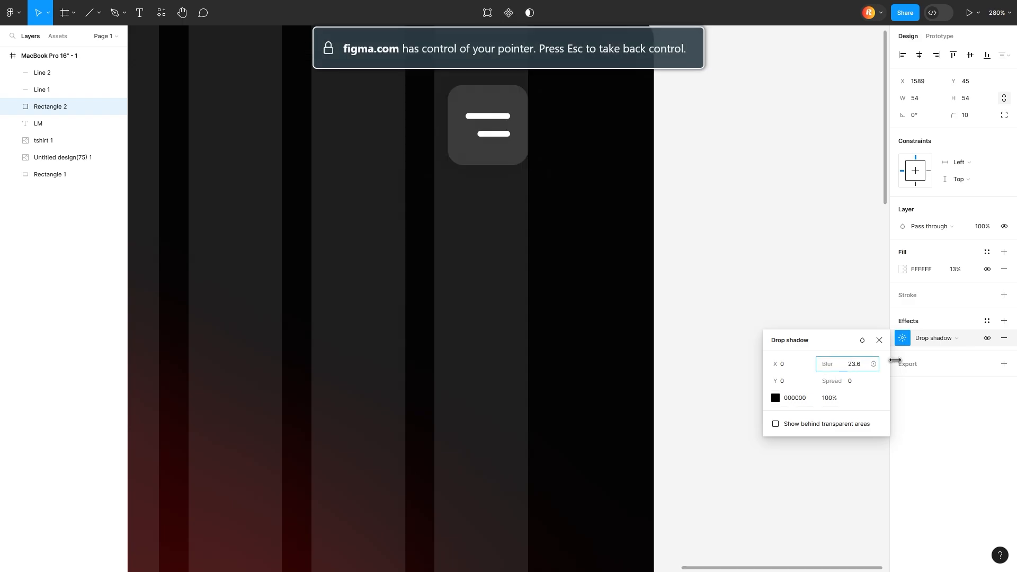
left_click_drag(365, 350, 874, 353)
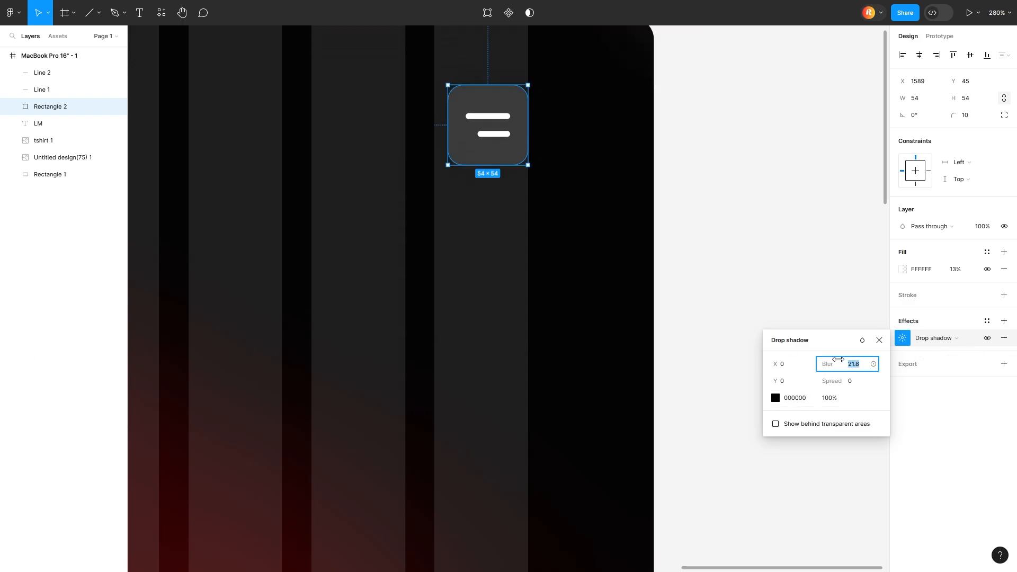
left_click(879, 340)
Step: Duplicate the menu square straight down to Y 1012 in the frame's lower-right corner and center a 22 × 22 white send icon in it
scroll(728, 259, "down", 5)
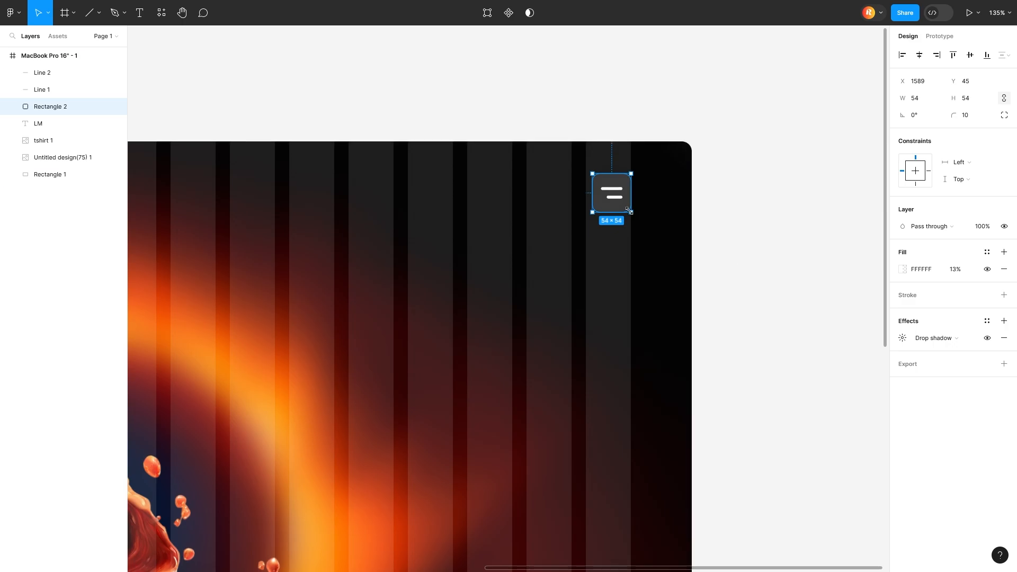
left_click_drag(622, 211, 624, 388)
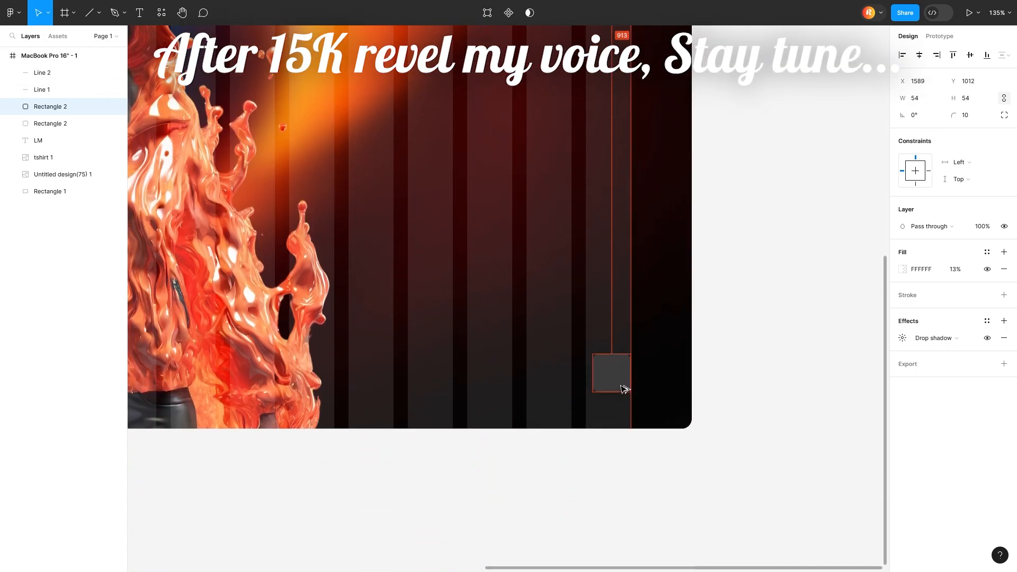
left_click_drag(402, 146, 610, 378)
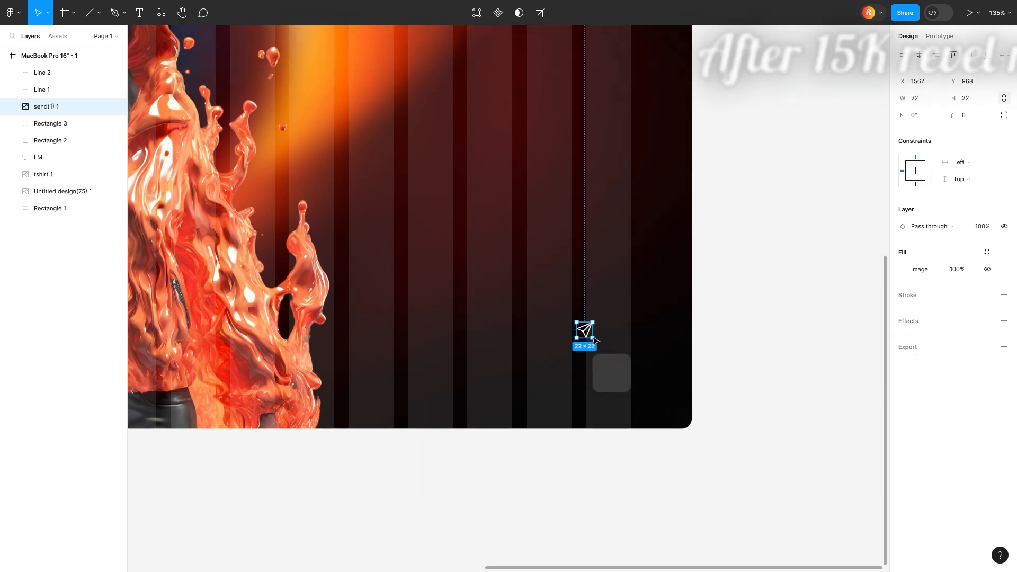
left_click(607, 451)
Step: Duplicate the send icon's square and move the copy along the same row to X 85, at the frame's lower-left corner
scroll(598, 431, "down", 4)
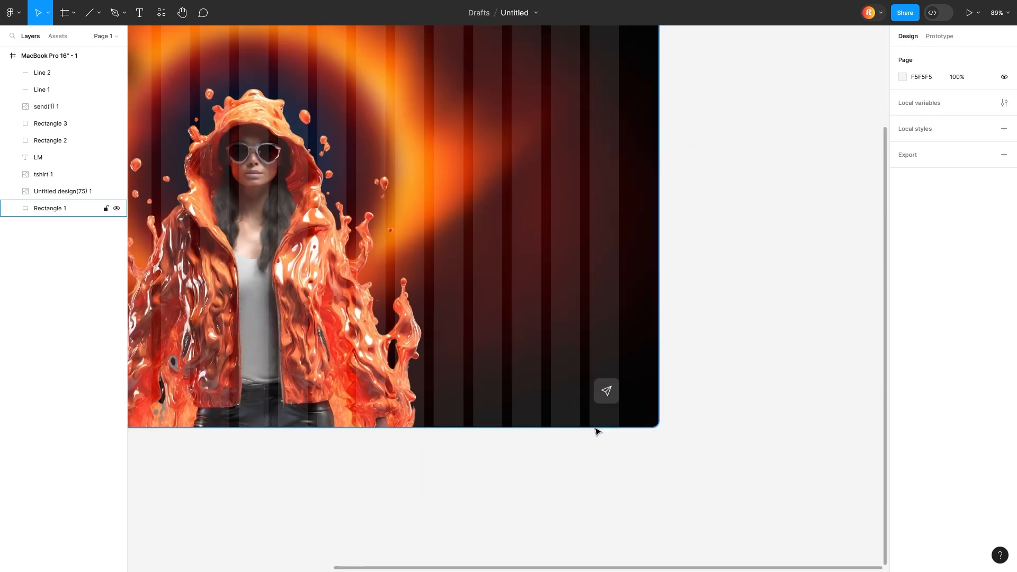
scroll(599, 431, "left", 4)
left_click_drag(849, 398, 822, 400)
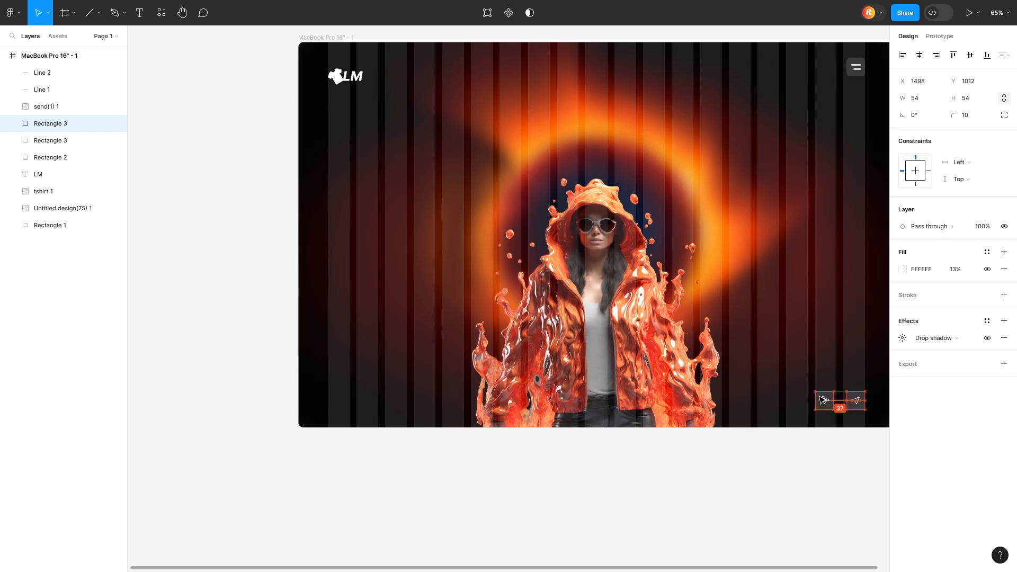
key("shift+Left")
key("shift+Left")
key("shift+Left")
key("shift+Left")
key("shift+Left")
key("shift+Left")
key("shift+Left")
key("shift+Left")
key("shift+Left")
key("shift+Left")
key("shift+Left")
key("shift+Left")
key("shift+Left")
key("shift+Left")
key("shift+Left")
key("shift+Left")
key("shift+Left")
key("shift+Left")
key("shift+Left")
key("shift+Left")
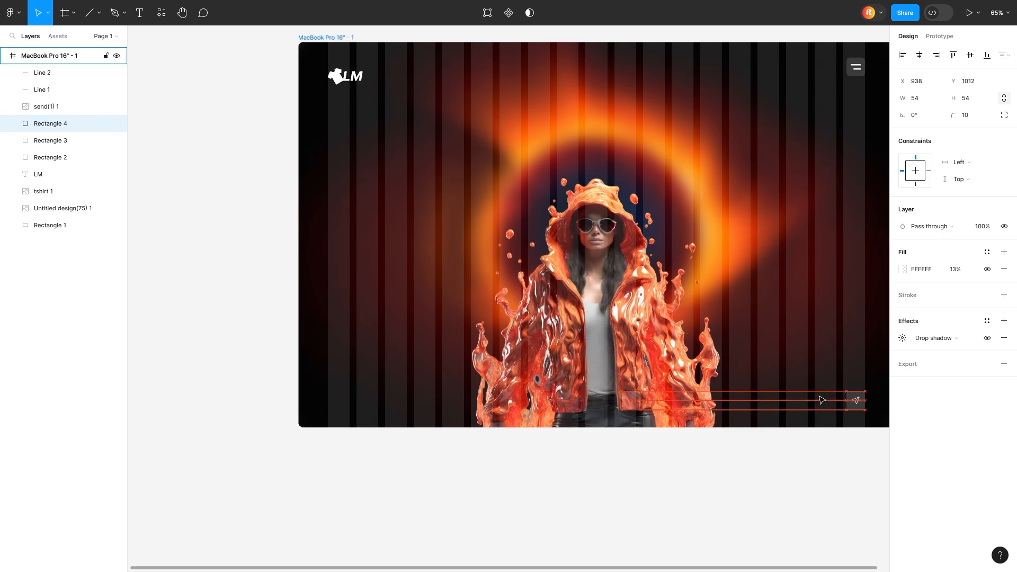
key("shift+Left")
key("shift+Left")
key("shift+Left")
key("shift+Left")
key("shift+Left")
key("shift+Left")
key("shift+Left")
key("shift+Left")
key("shift+Left")
key("shift+Left")
key("shift+Left")
key("shift+Left")
key("shift+Left")
key("shift+Left")
key("shift+Left")
key("shift+Left")
key("shift+Left")
key("shift+Left")
key("shift+Left")
key("shift+Left")
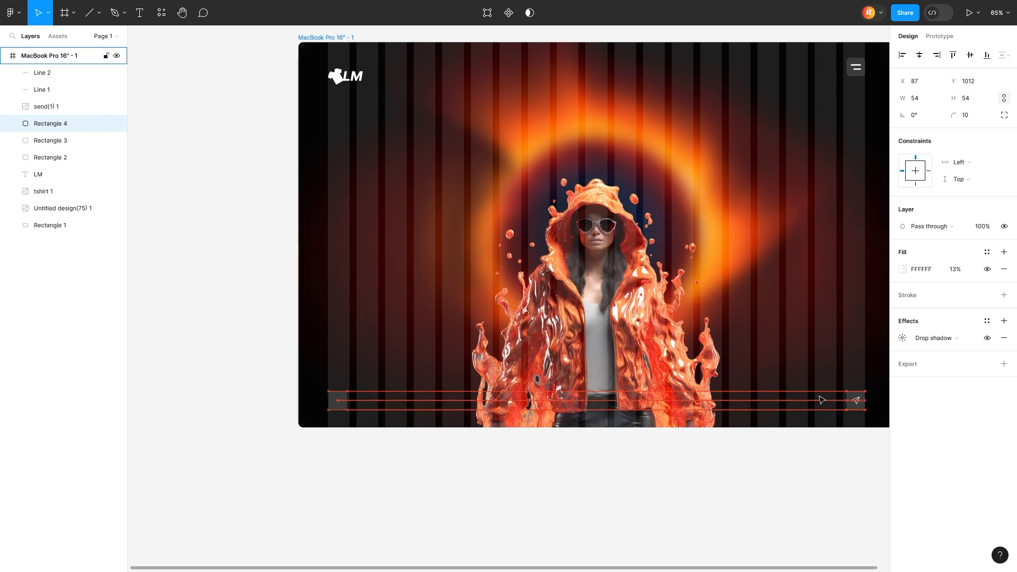
key("Right")
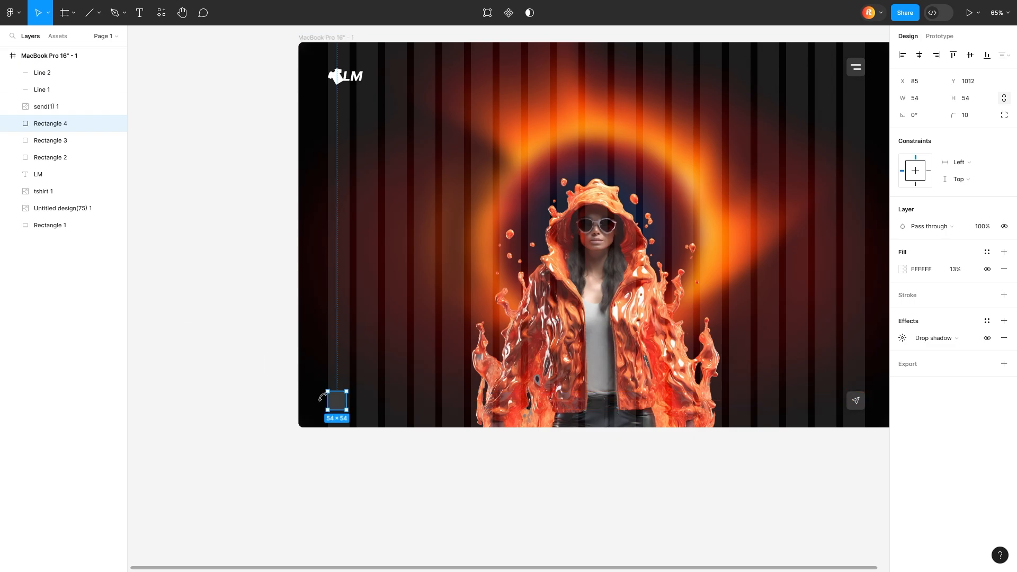
Step: Paste the bag icon, scale it to 28 × 28 and center it in the lower-left square
scroll(324, 392, "up", 5)
key("ctrl+v")
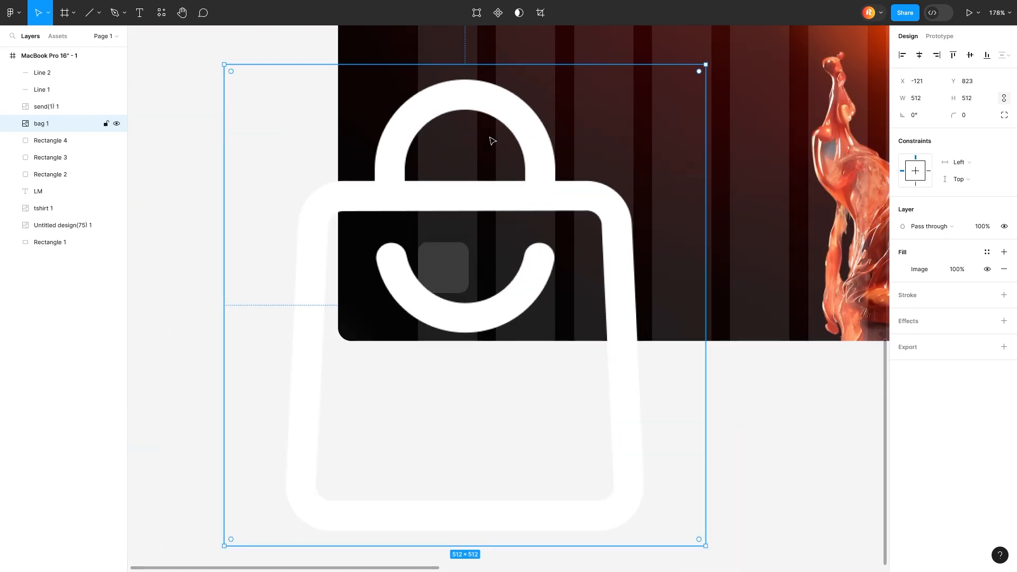
left_click_drag(465, 64, 445, 253)
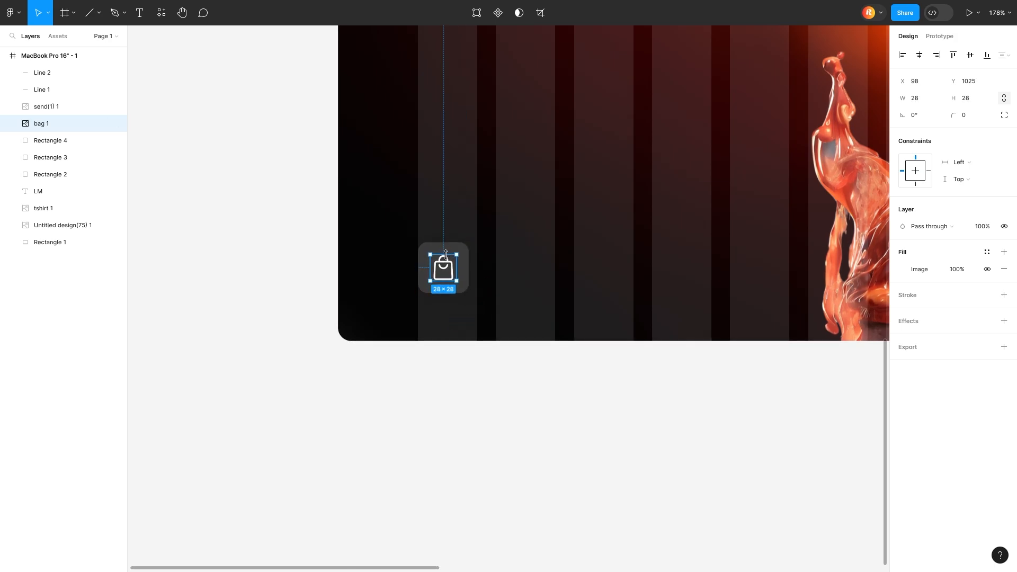
left_click(460, 320)
Step: Add a two-line heading reading "New Lava Melting Jacket" below the logo, with "Jacket" on the second line
scroll(457, 320, "down", 3)
scroll(453, 320, "right", 5)
scroll(442, 318, "up", 3)
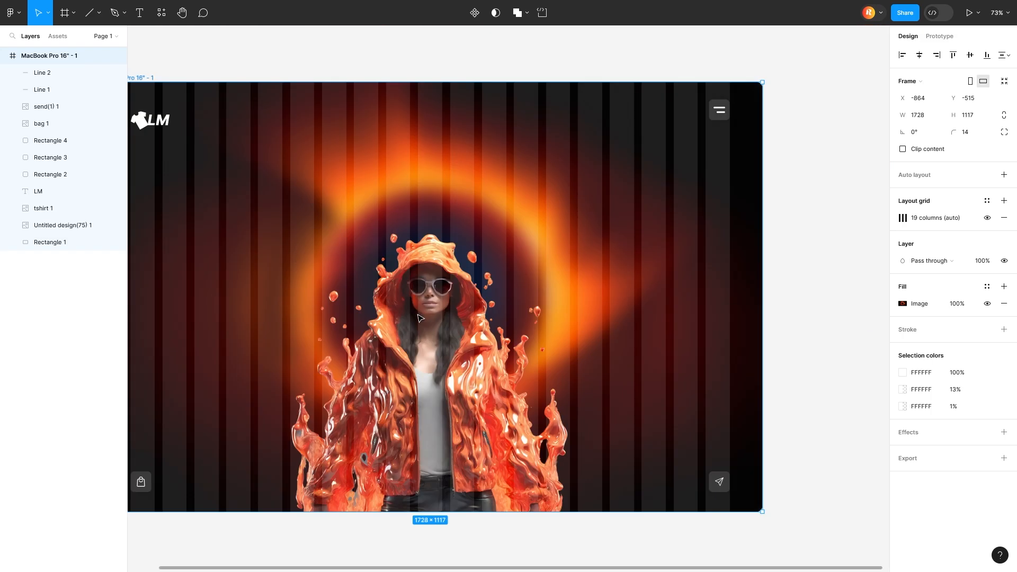
scroll(276, 212, "left", 2)
key("t")
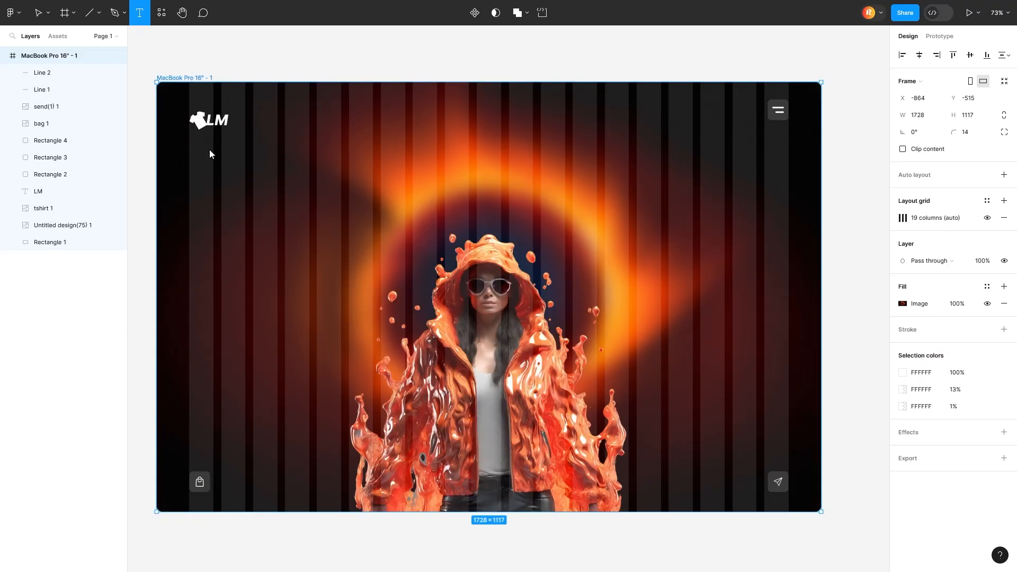
left_click(246, 226)
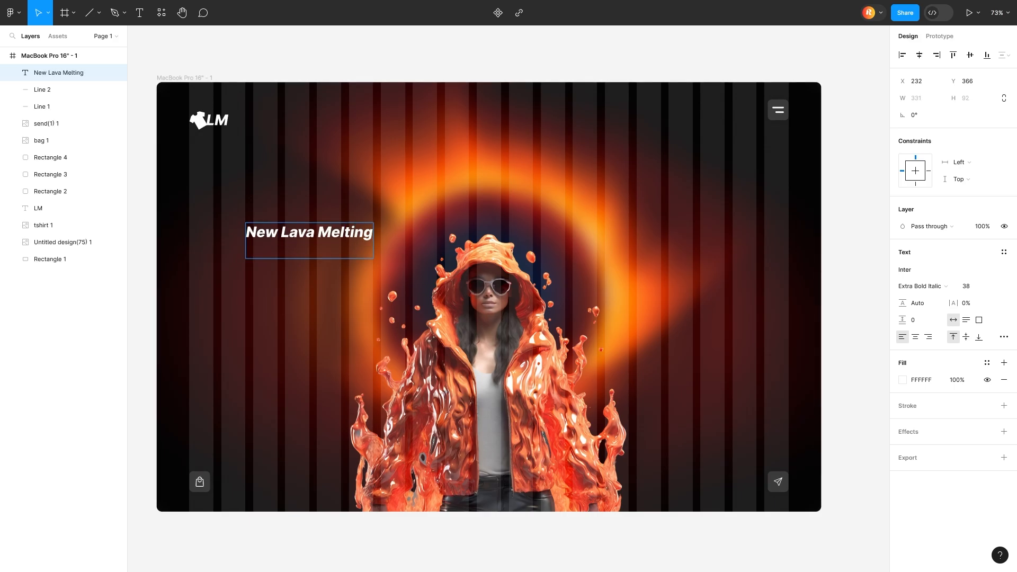
type("Jac")
key("BackSpace")
key("BackSpace")
type("ac")
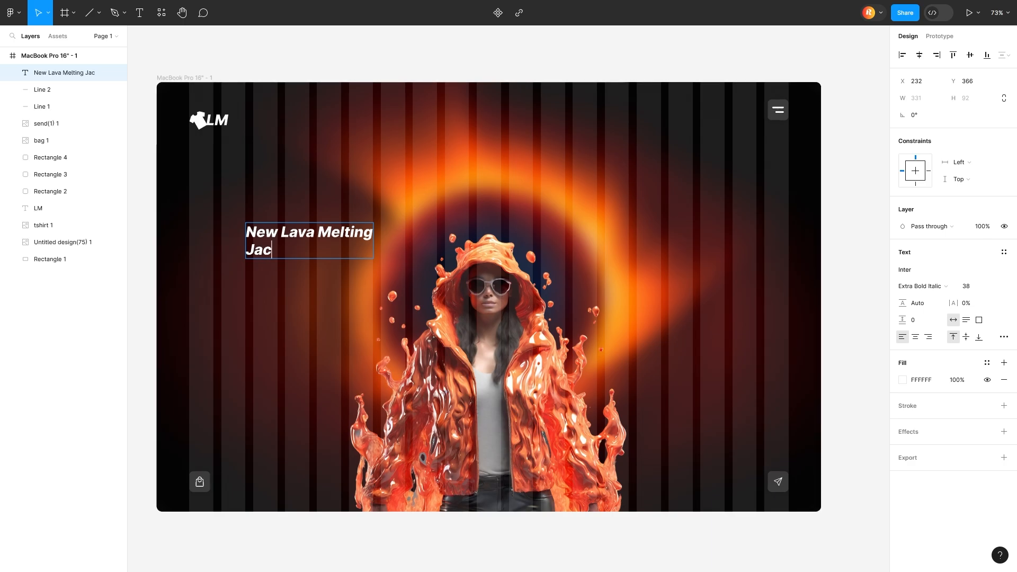
type("ket")
Step: Change the whole heading's font to DM Serif Text in the Italic style
key("ctrl+a")
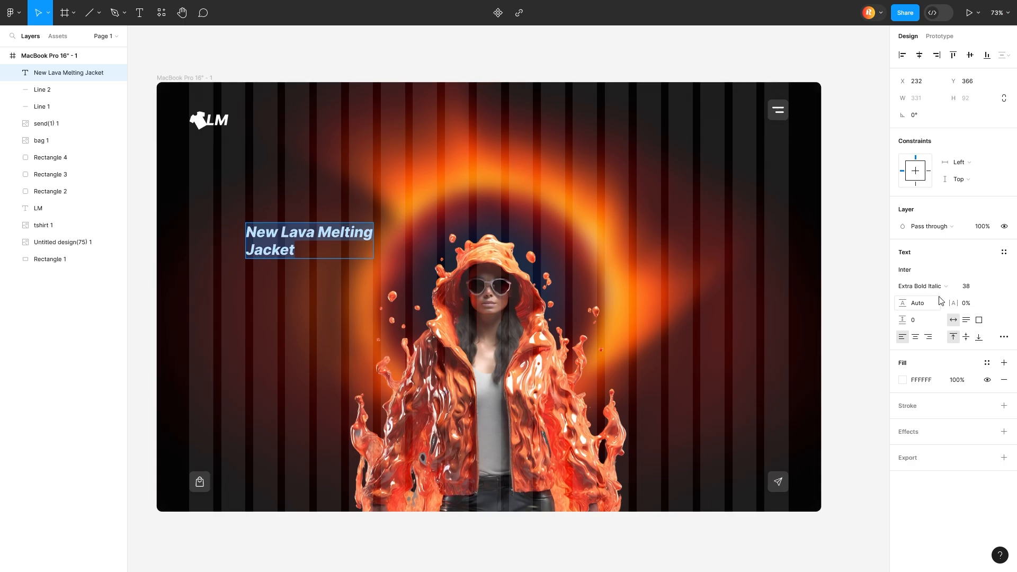
left_click(929, 269)
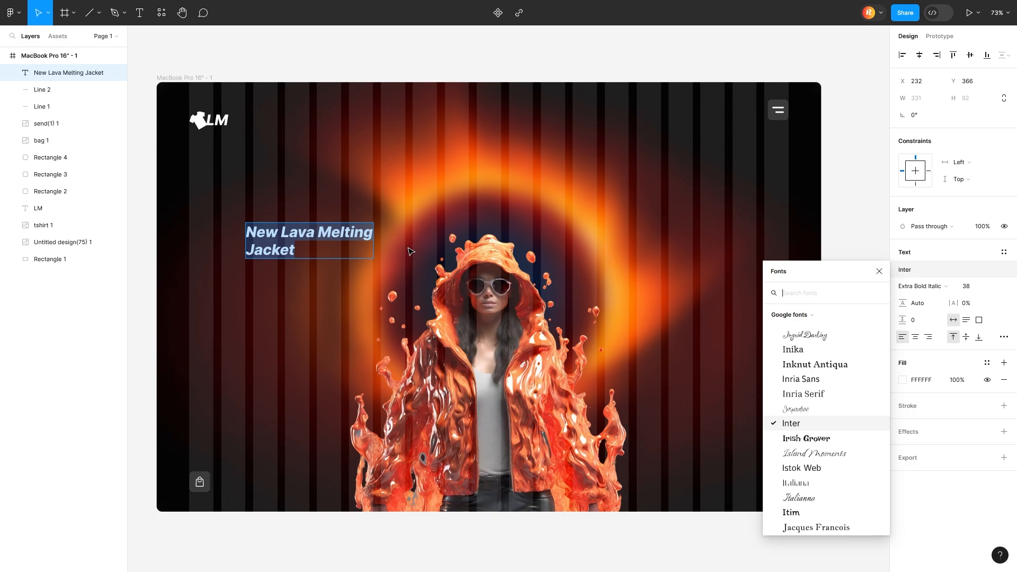
type("Dm s")
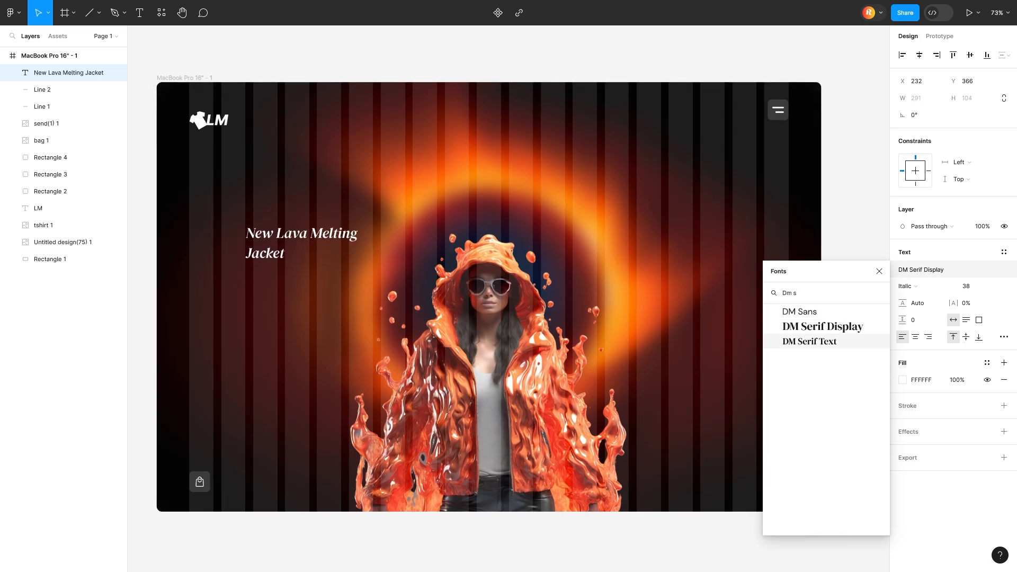
key("Return")
left_click(923, 287)
left_click(953, 317)
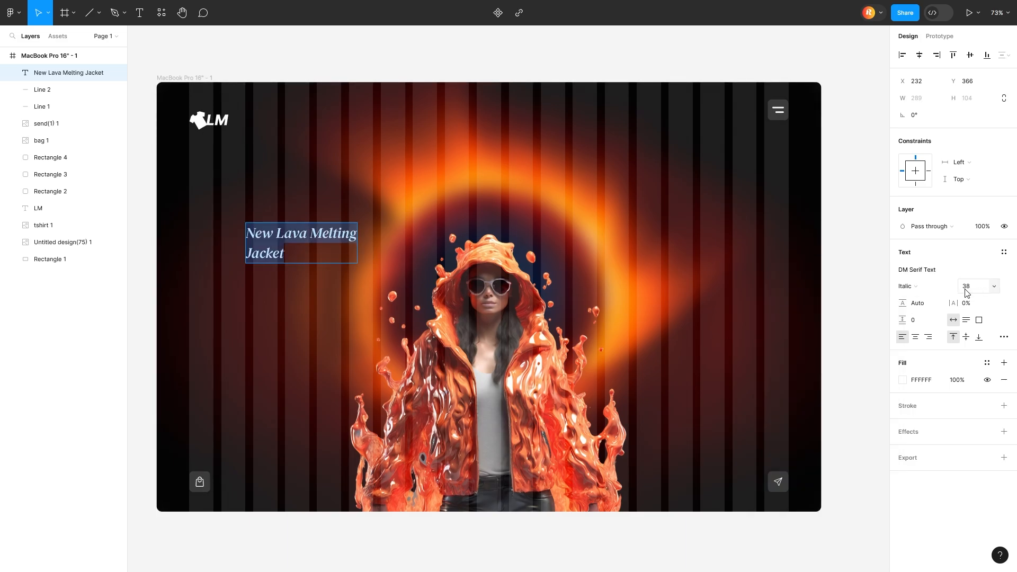
Step: Set the heading's font size to 90 and line height to 96%, and move it to the left margin under the logo
type("125")
key("Return")
left_click_drag(382, 257, 322, 202)
left_click_drag(903, 303, 906, 302)
type("100")
key("Return")
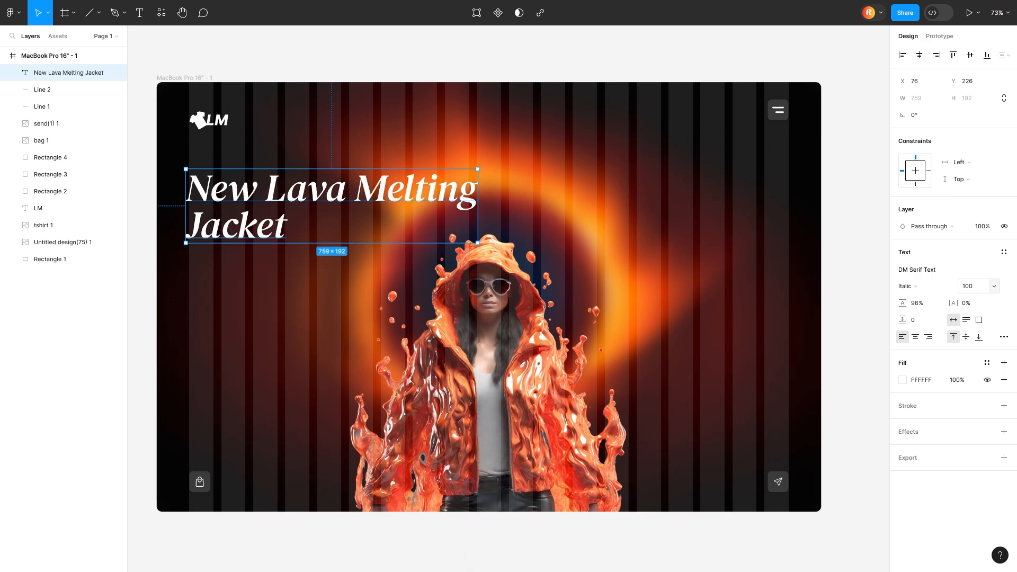
left_click(974, 303)
type("90")
key("Return")
Step: Draw a 347 × 51 rectangle beside the word "Jacket" and round its corners to a radius of 27
left_click_drag(270, 199, 669, 260)
left_click(99, 13)
left_click(96, 38)
scroll(287, 223, "up", 5)
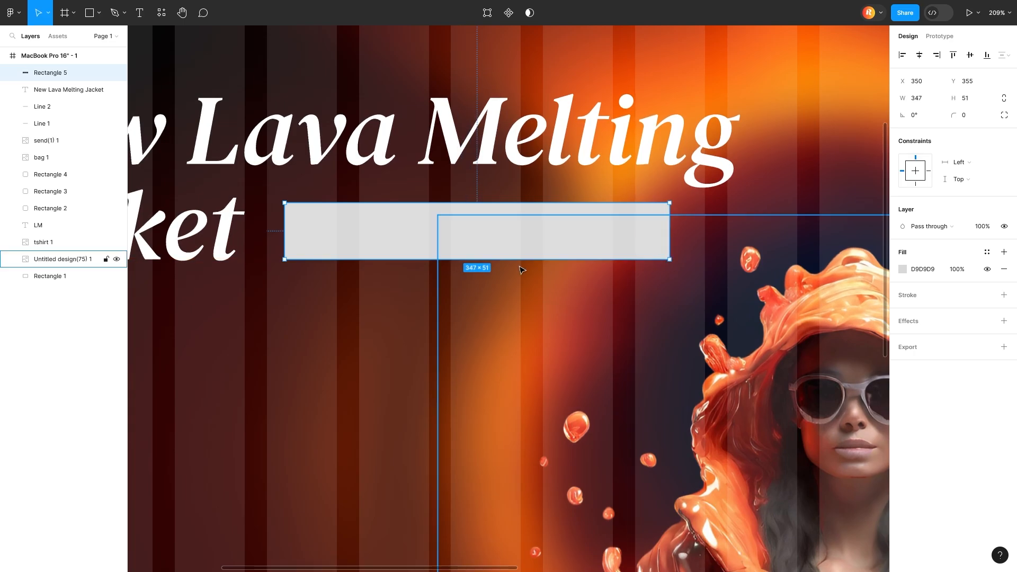
scroll(521, 270, "down", 5)
left_click_drag(955, 118, 969, 119)
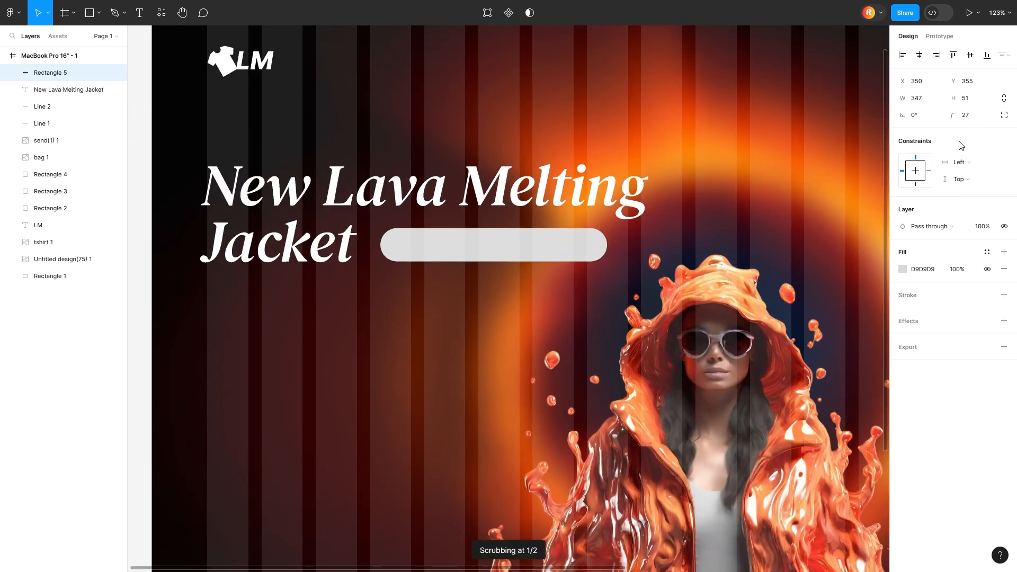
Step: Fill the rounded bar with white (FFFFFF) at 15% opacity
left_click(900, 269)
left_click(895, 272)
left_click(901, 269)
left_click_drag(821, 320, 644, 236)
left_click(956, 270)
type("15")
key("Return")
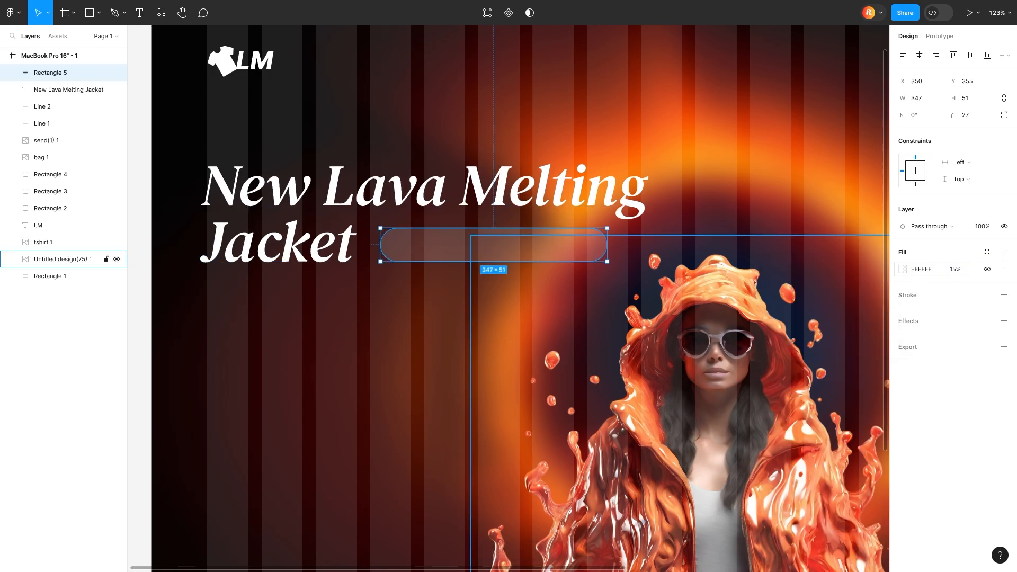
Step: Apply a background blur of 45 to the rounded bar
left_click(1004, 320)
left_click(931, 337)
left_click(934, 363)
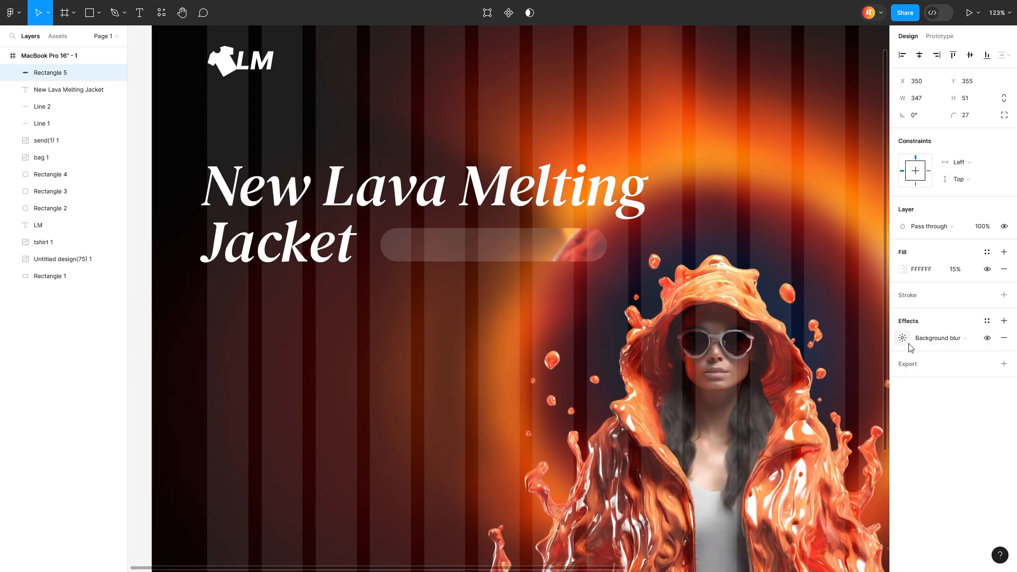
left_click(902, 338)
left_click_drag(776, 364, 288, 428)
left_click_drag(630, 452, 630, 453)
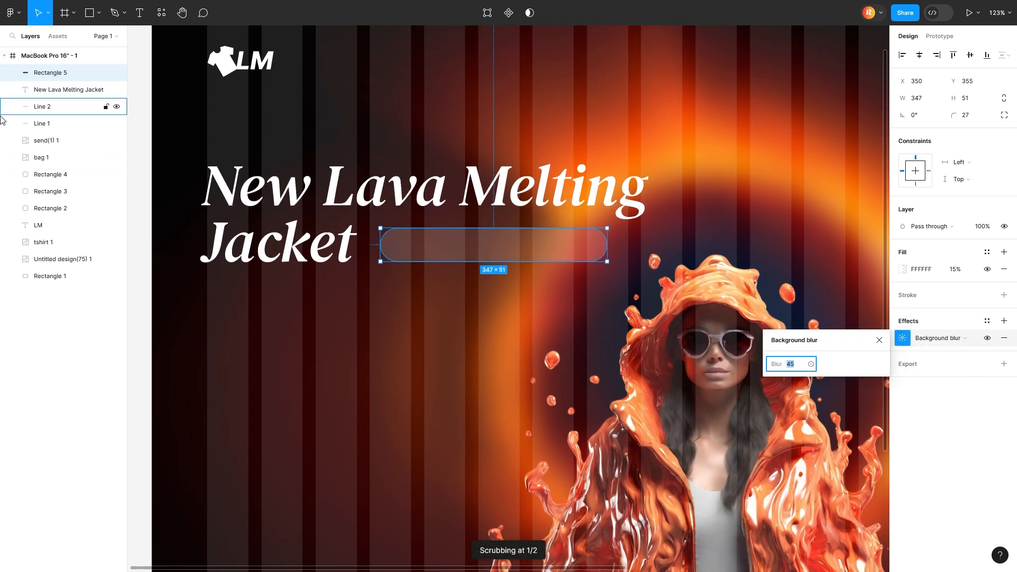
Step: Paste the white search icon, scale it down to fit the rounded bar and place it at the bar's left end
key("ctrl+v")
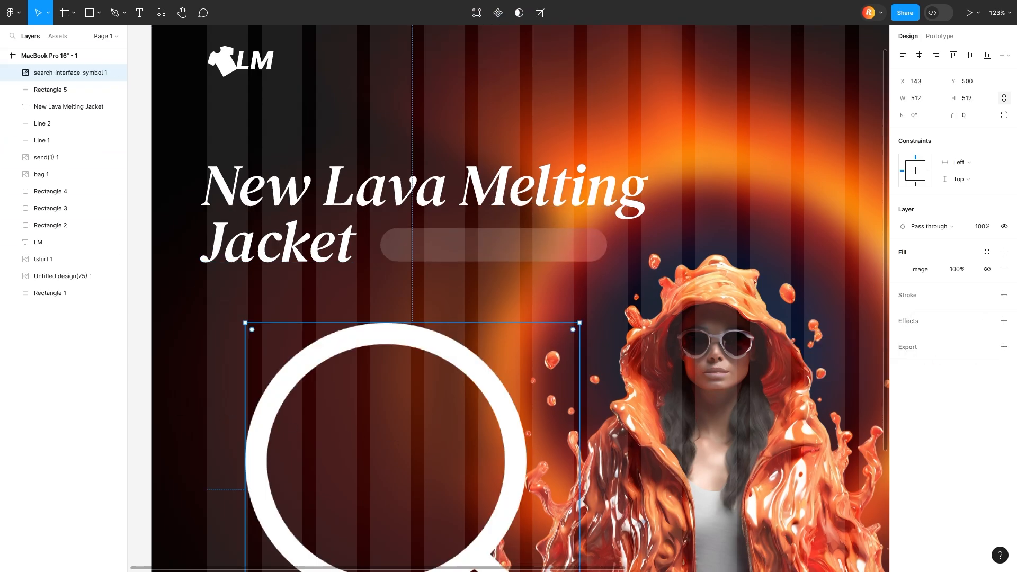
left_click_drag(373, 342, 440, 155)
left_click_drag(311, 136, 419, 233)
scroll(398, 242, "up", 5)
left_click_drag(418, 243, 391, 247)
key("t")
left_click(657, 287)
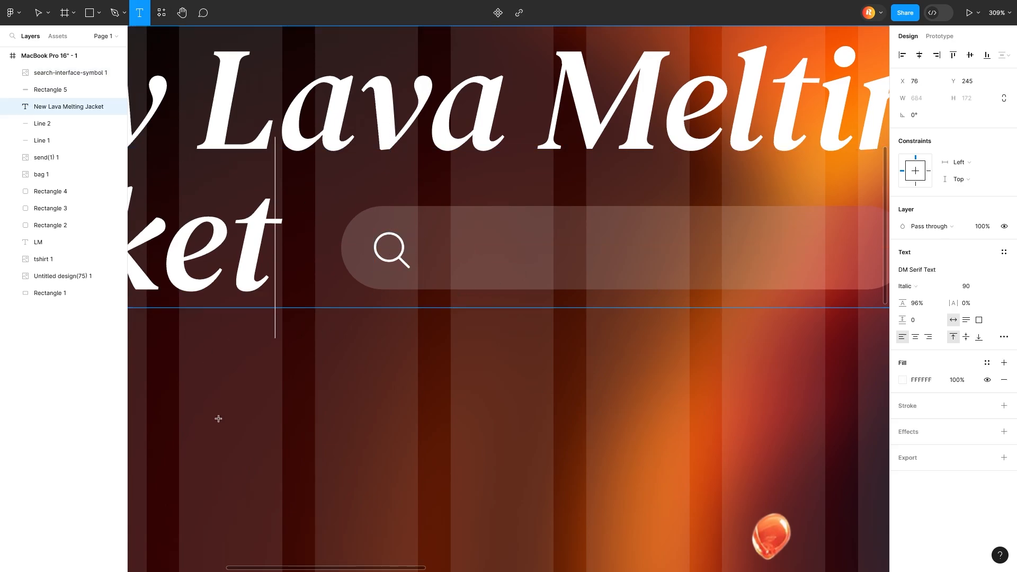
key("Escape")
Step: Lock the heading layer and add a separate text reading "Search here" over the search bar
mouse_move(40, 38)
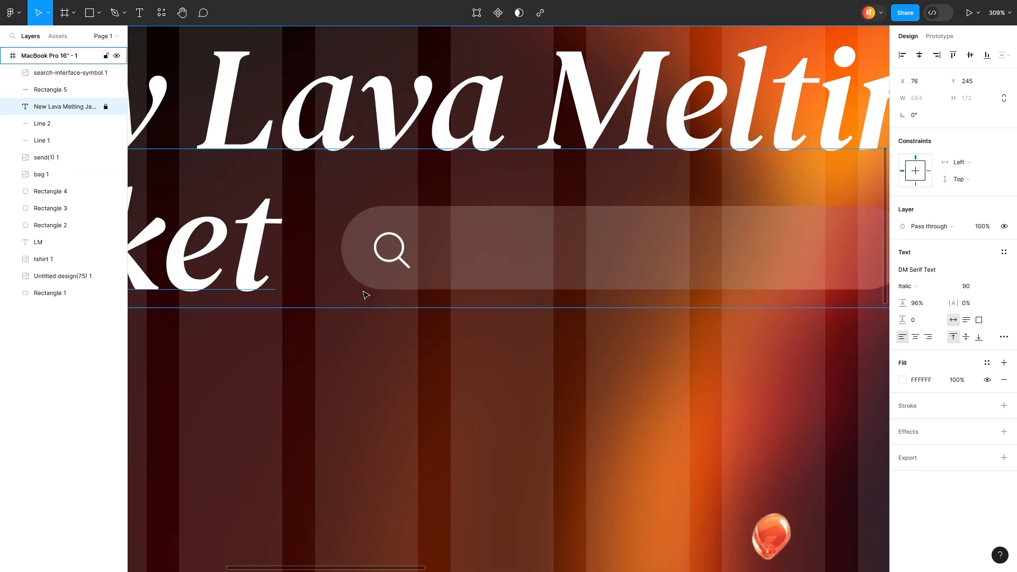
left_click(377, 282)
left_click(146, 21)
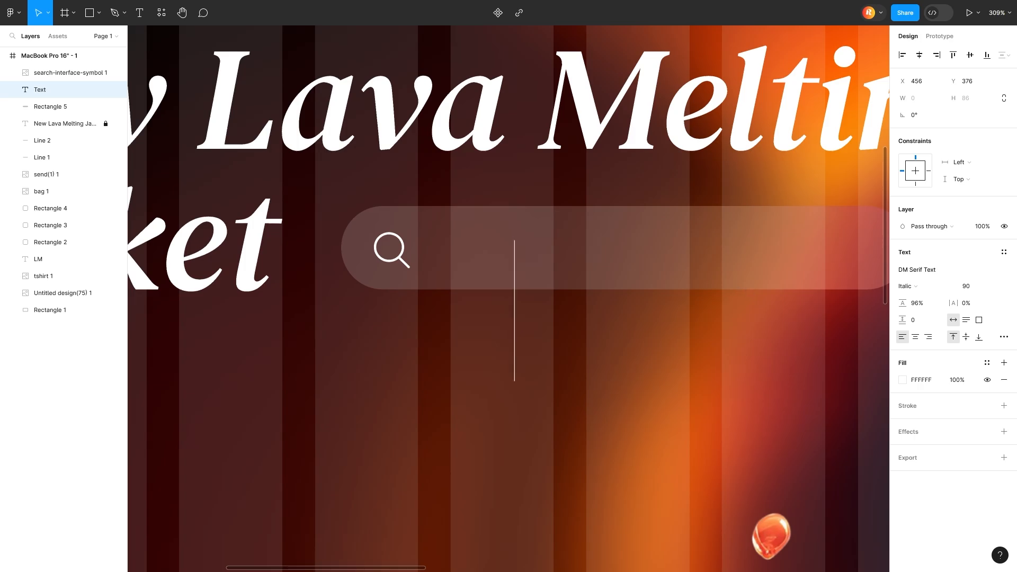
type("Search here")
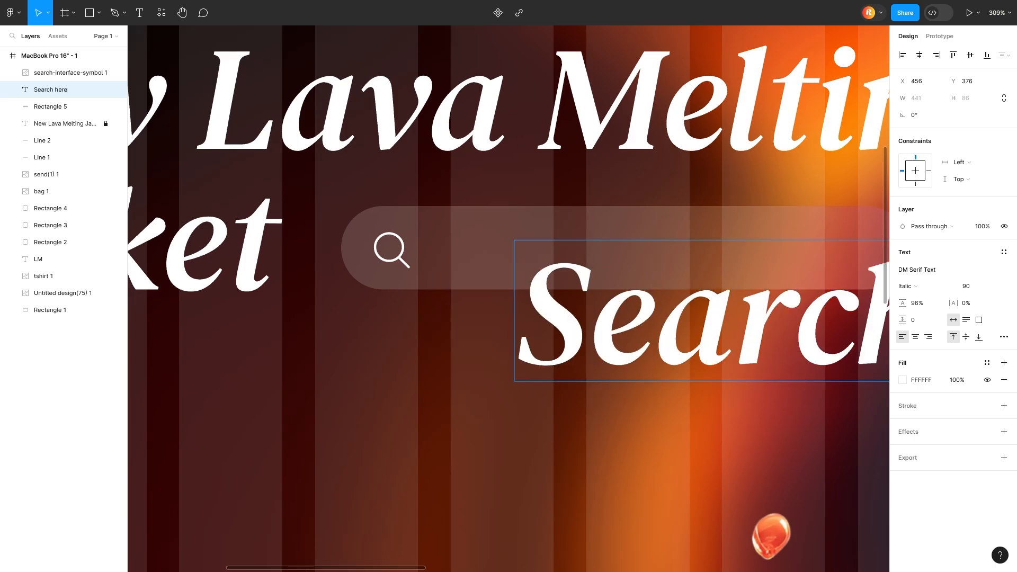
Step: Set the whole search text's font to Inter in the Bold Italic style
key("ctrl+a")
left_click(935, 272)
type("Inter")
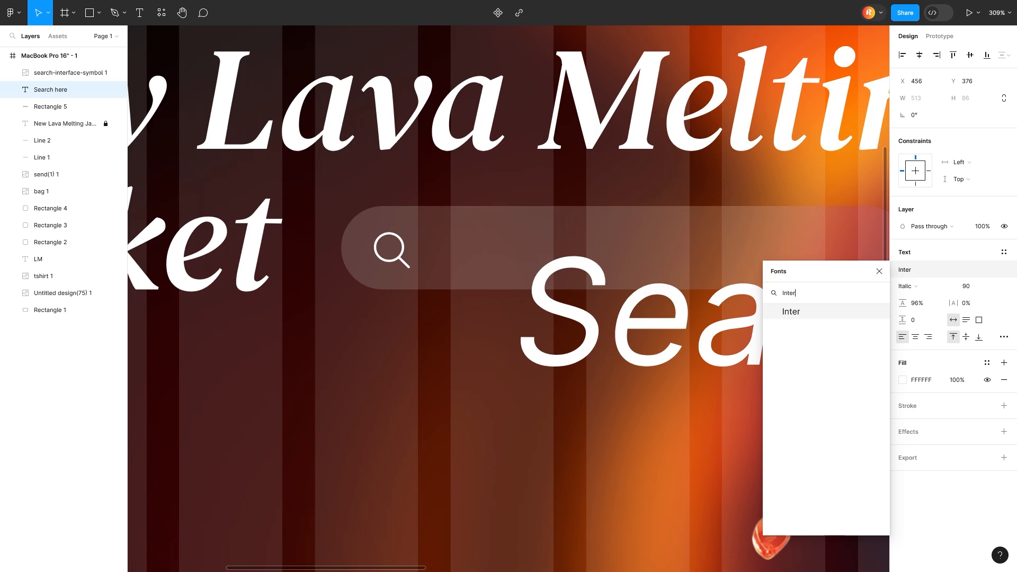
key("Return")
left_click(905, 286)
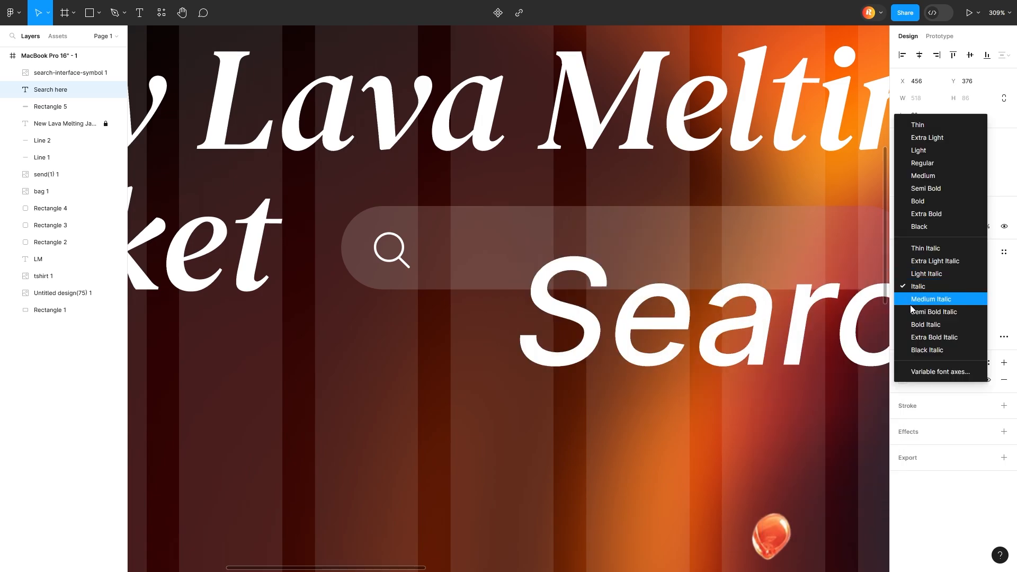
left_click(912, 325)
Step: Set the search text's size to 35 and place it inside the rounded search bar beside the magnifier icon
left_click(967, 291)
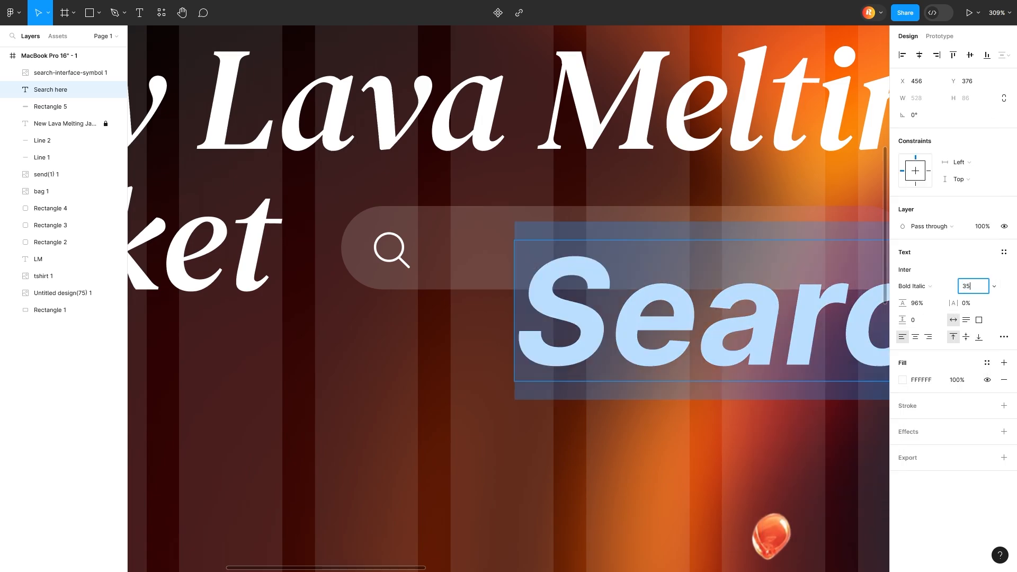
type("35")
key("Return")
scroll(668, 267, "down", 5)
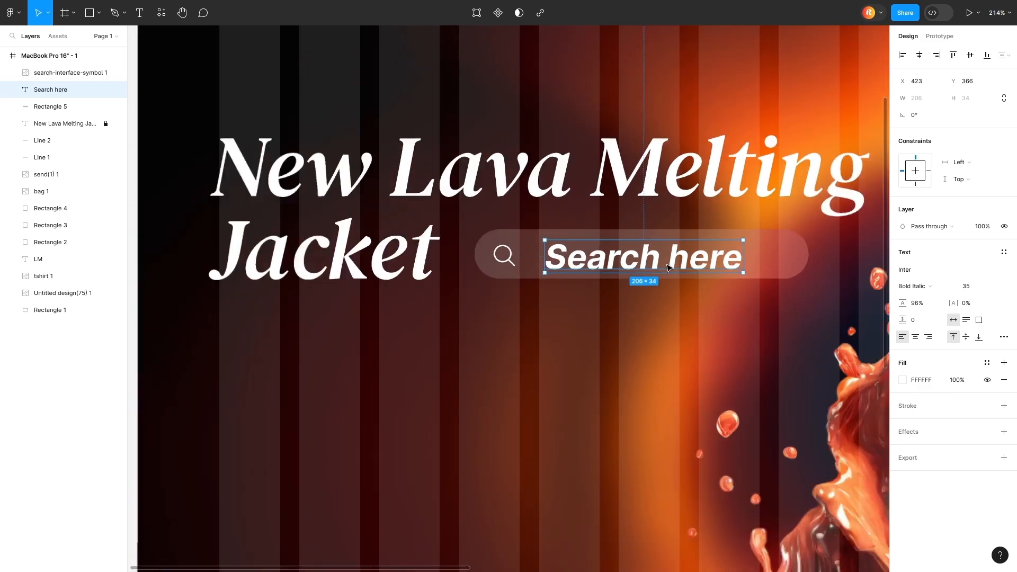
scroll(667, 267, "right", 1)
Step: Change the search bar text to "Search Fashion" and set its font size to 30
double_click(666, 263)
key("Right")
key("BackSpace")
key("BackSpace")
key("BackSpace")
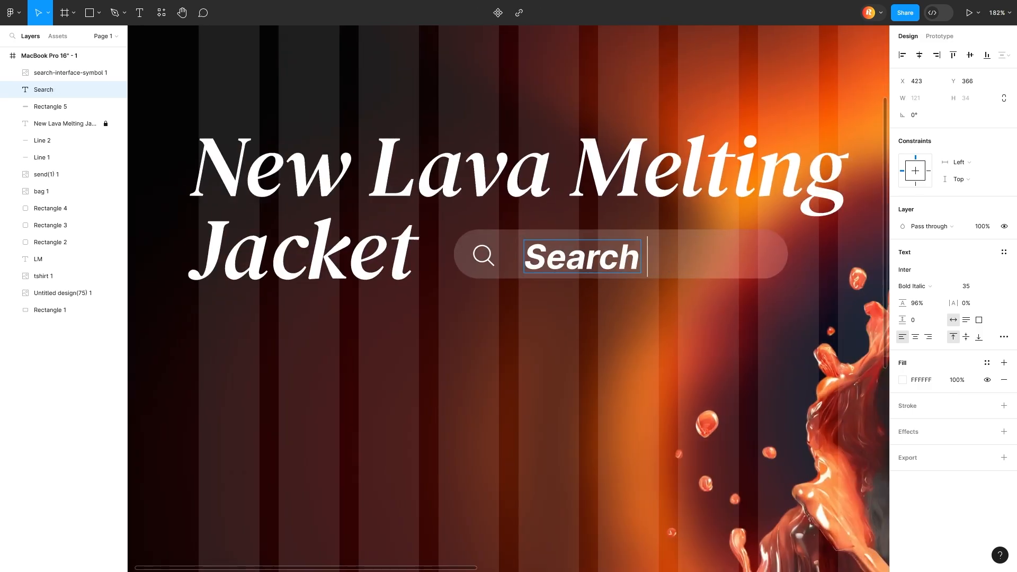
key("ctrl+a")
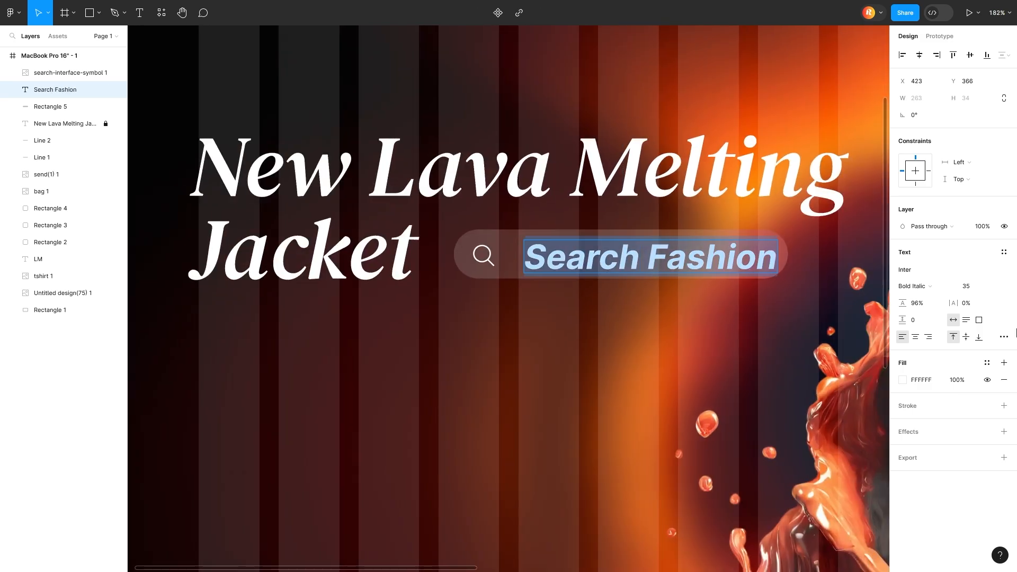
type("30")
key("Return")
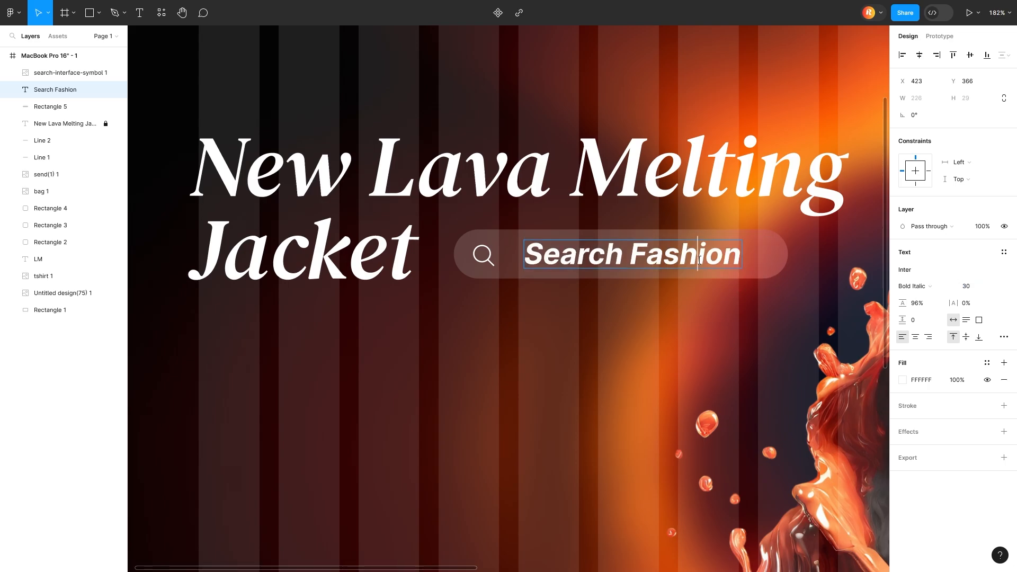
Step: Restyle the "Search Fashion" text as Italic with a font size of 26
left_click(913, 286)
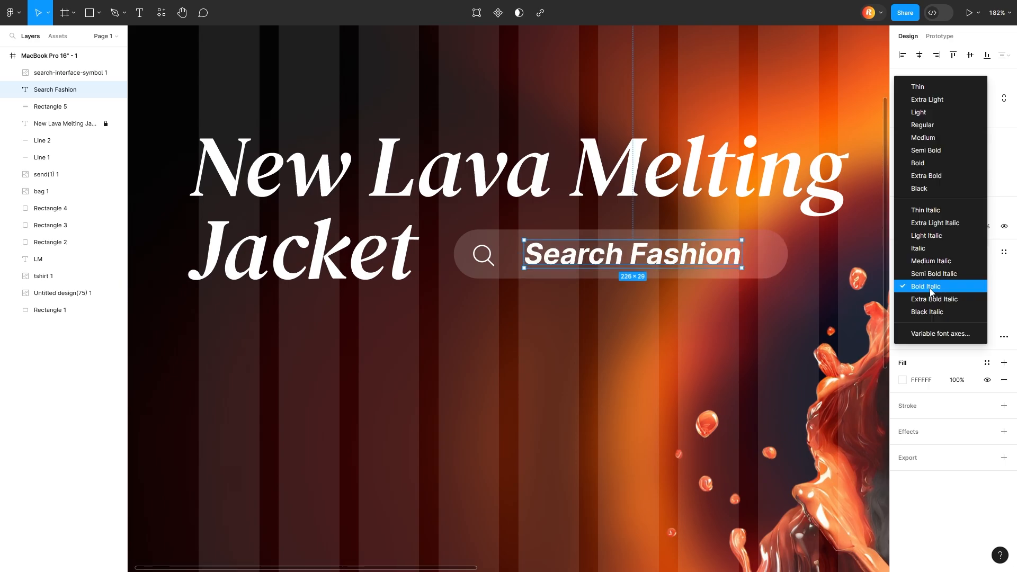
left_click(928, 248)
left_click(964, 289)
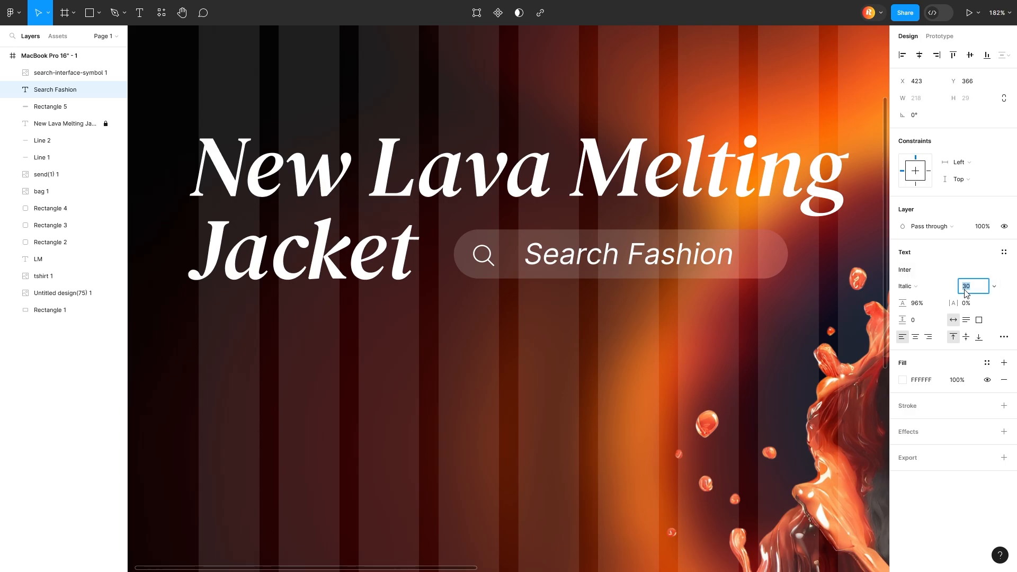
type("26")
key("Return")
left_click(612, 364)
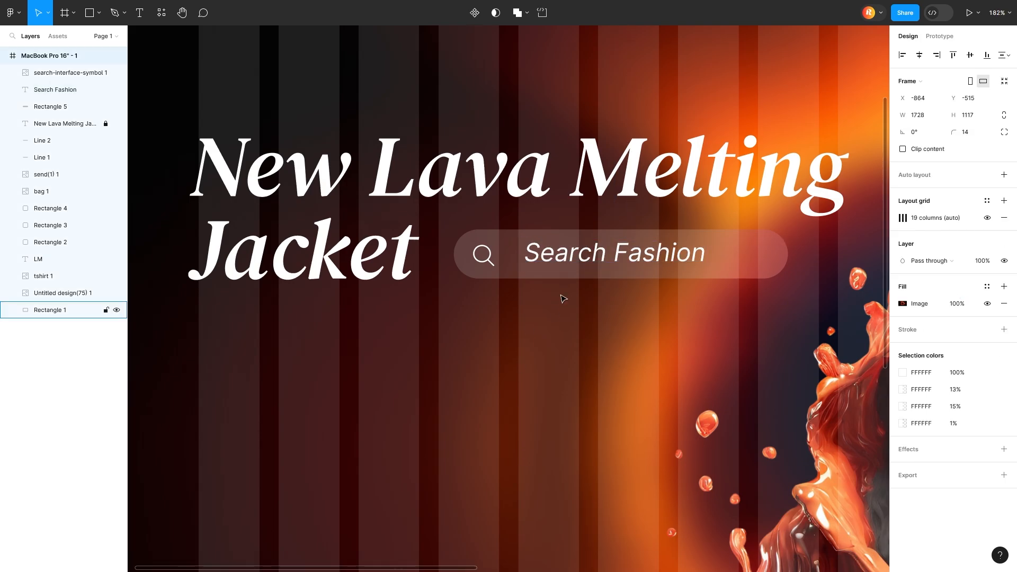
Step: Shift the "Search Fashion" text slightly to center it vertically in the bar and shorten the bar to about 308 px wide
scroll(597, 264, "up", 1)
double_click(606, 270)
key("Escape")
left_click_drag(607, 270, 632, 265)
left_click(799, 264)
left_click_drag(800, 264, 764, 263)
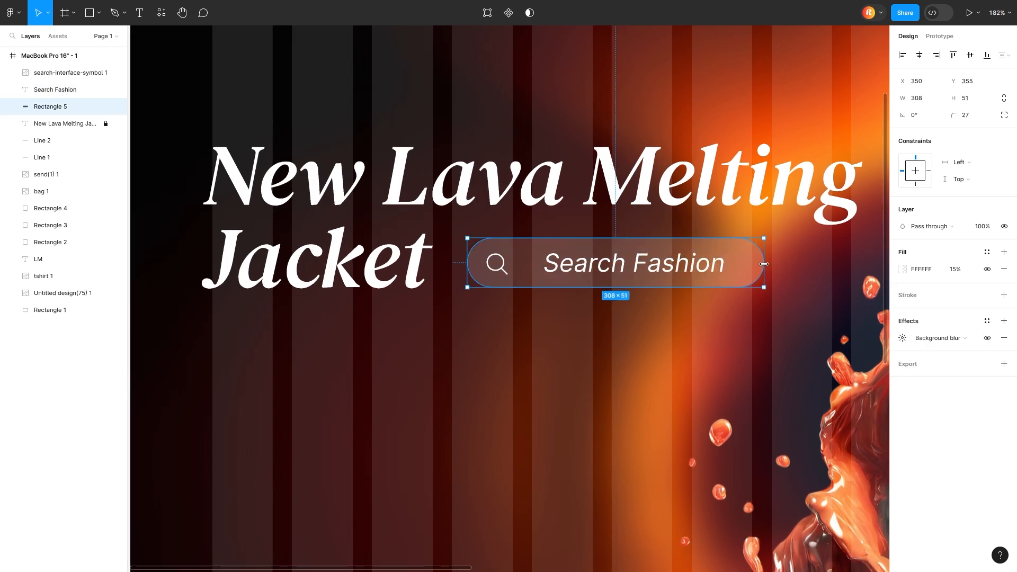
left_click(746, 305)
Step: Select the magnifier icon, search text and rounded bar together and move them closer to the word "Jacket"
scroll(513, 341, "down", 3)
scroll(477, 337, "down", 1)
left_click(470, 338)
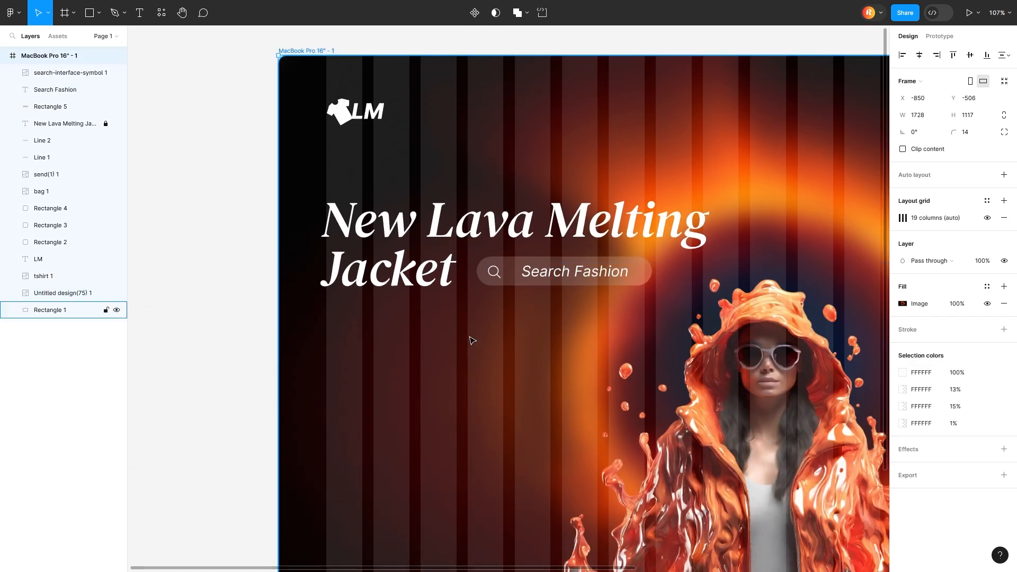
scroll(499, 295, "down", 2)
scroll(495, 248, "up", 2)
scroll(499, 253, "up", 3)
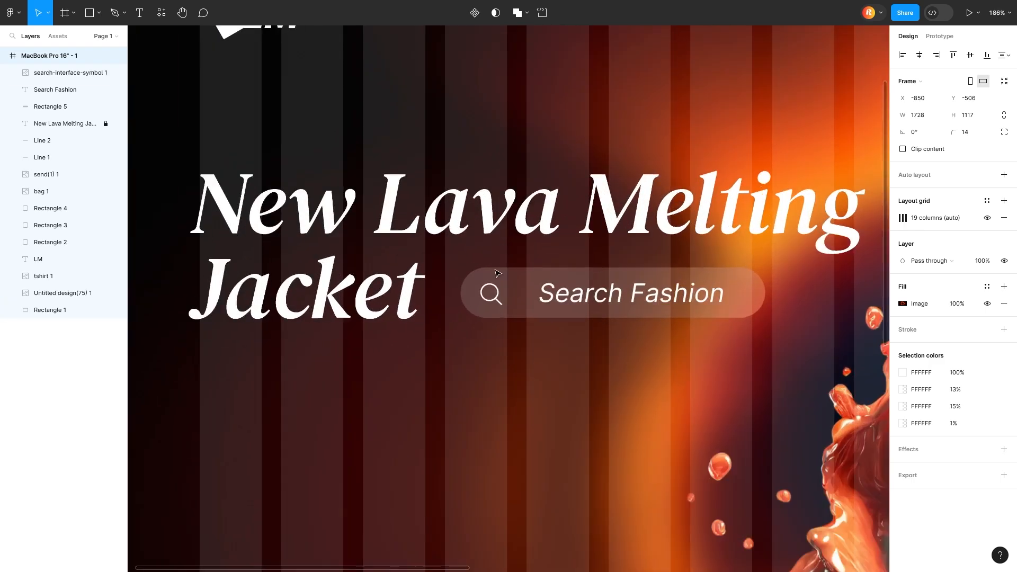
left_click(491, 293)
left_click(589, 288, "shift")
left_click(602, 273, "shift")
left_click_drag(604, 276, 586, 277)
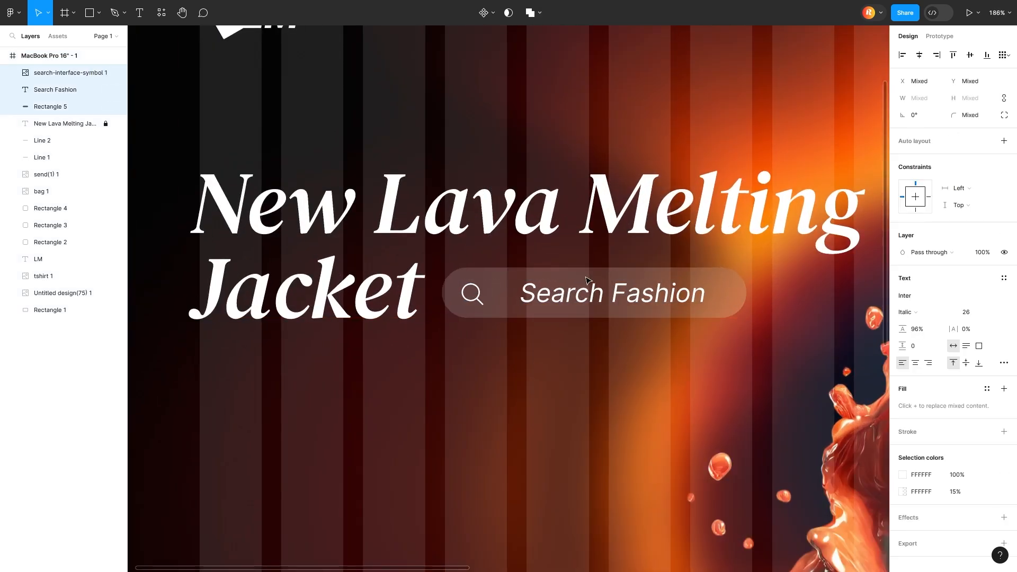
left_click(478, 365)
Step: Duplicate the search bar's rounded rectangle and place the copy below the heading, aligned with the left edge of "Jacket"
scroll(477, 366, "down", 2)
scroll(482, 339, "down", 2)
left_click_drag(497, 209, 437, 282, "alt")
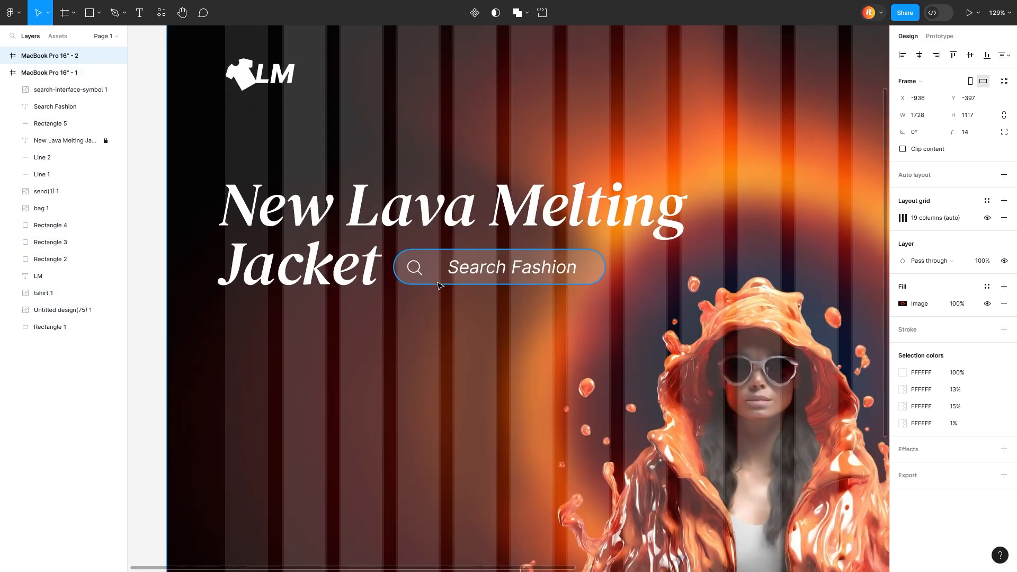
key("ctrl+z")
left_click_drag(456, 208, 332, 269, "alt")
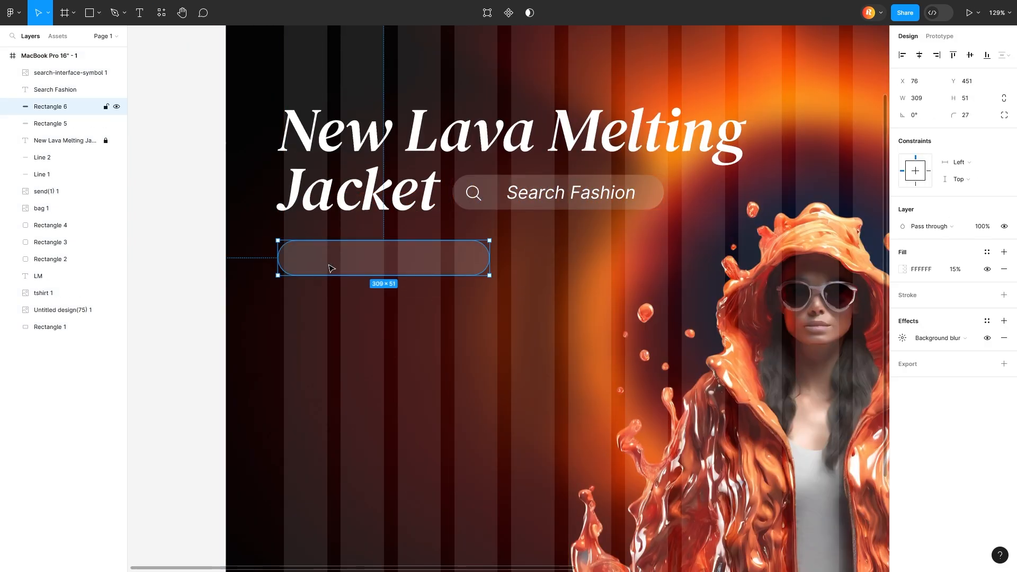
Step: Add a "Register:" text at the left end of the duplicated bar and widen the bar to the right
left_click(139, 12)
left_click(301, 256)
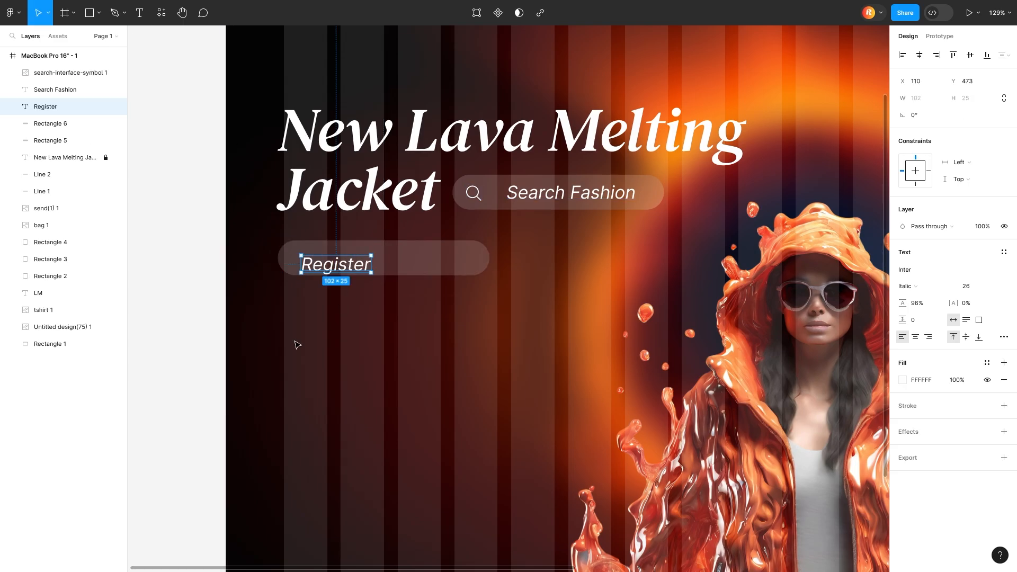
left_click(477, 259)
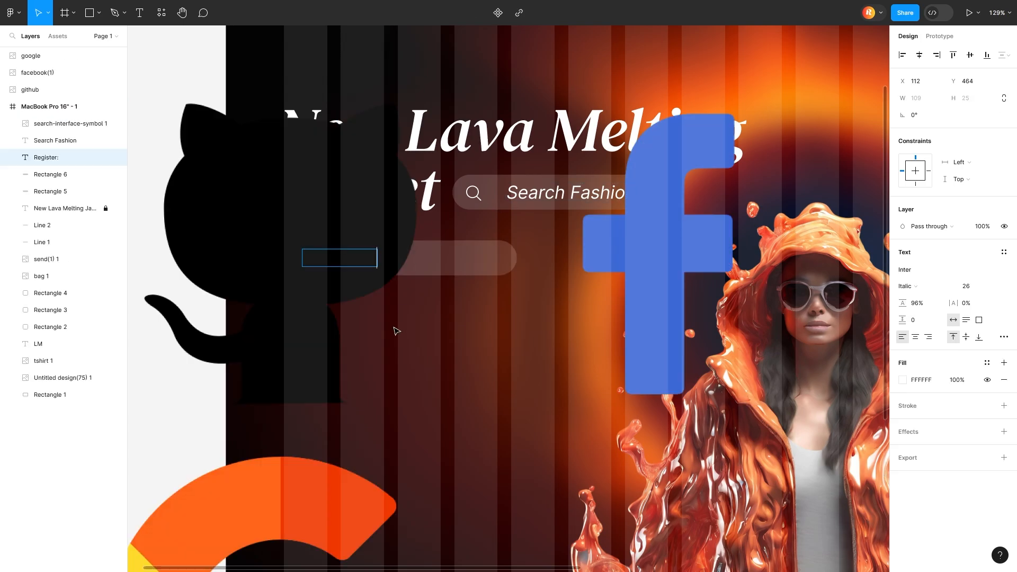
key("Escape")
Step: Scale the imported Google logo down to 34 × 34 and the Facebook logo to 50 × 50, placing them side by side below the bar
left_click_drag(325, 494, 524, 327)
left_click_drag(486, 288, 422, 317)
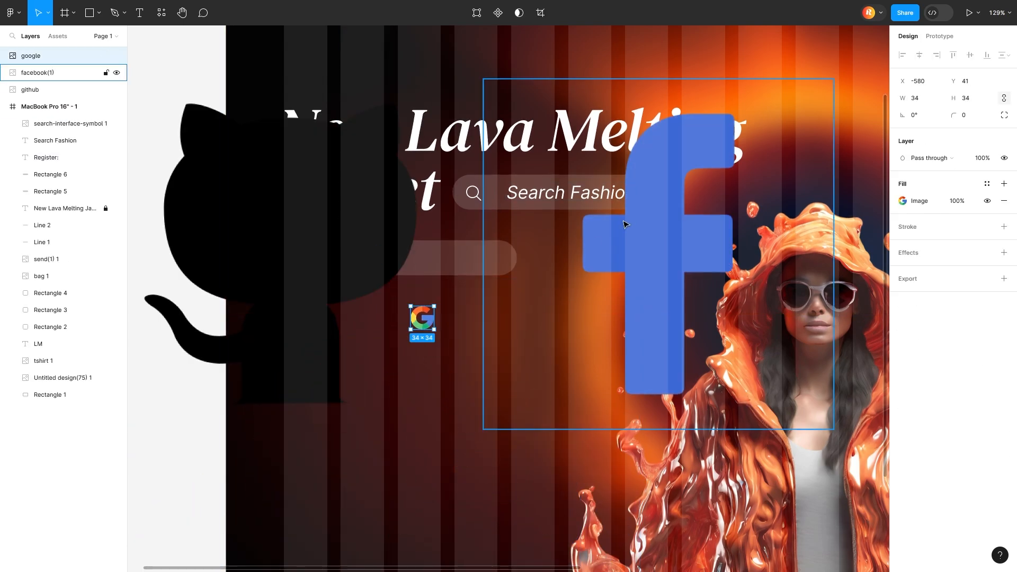
left_click(625, 222)
left_click_drag(669, 79, 456, 317)
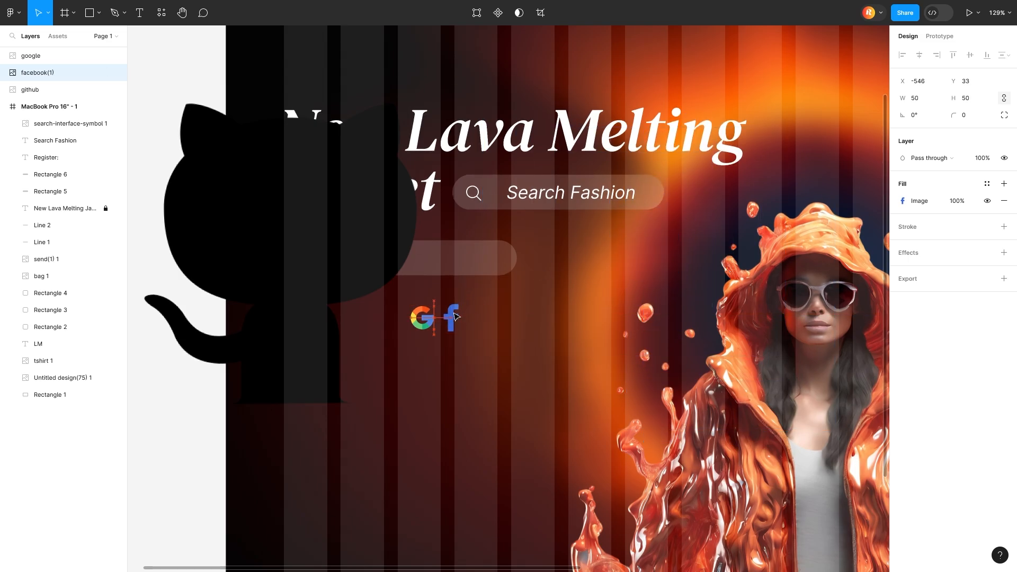
Step: Scale the GitHub logo down to 34 × 34 and line up all three logos in the bar after "Register:"
left_click(289, 133)
left_click_drag(288, 132, 552, 228)
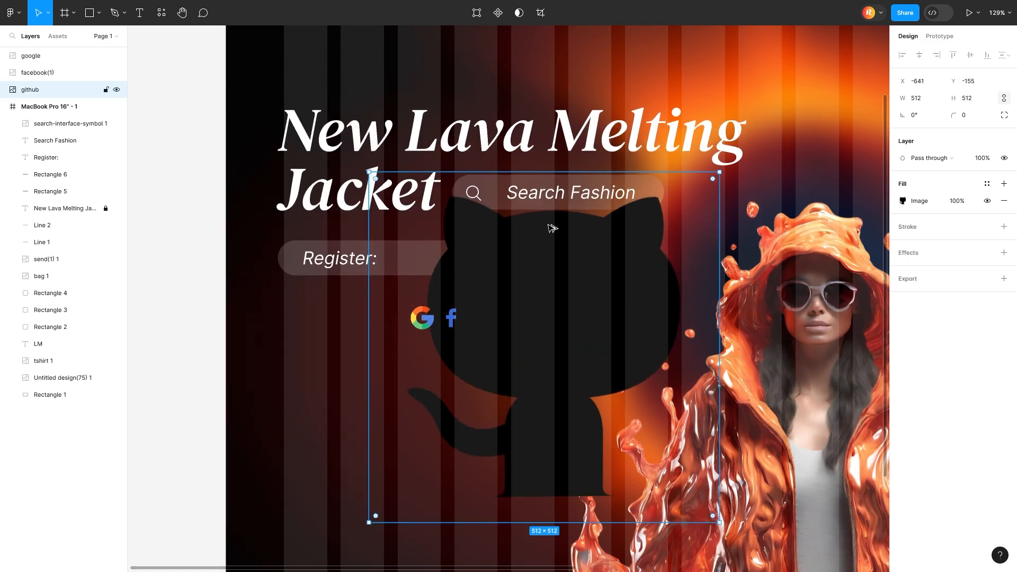
left_click_drag(558, 180, 483, 310)
left_click_drag(419, 323, 413, 260)
left_click_drag(450, 315, 483, 278)
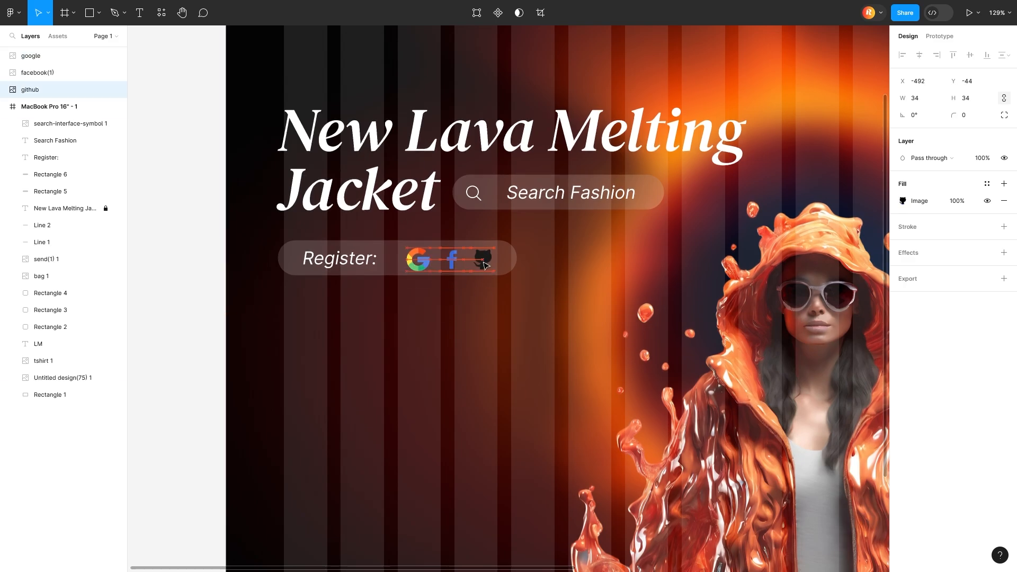
Step: Resize the three logos together to 20 × 20, space them 27 apart and position them within the Register bar
scroll(488, 265, "up", 5)
left_click(451, 259, "shift")
left_click(418, 259, "shift")
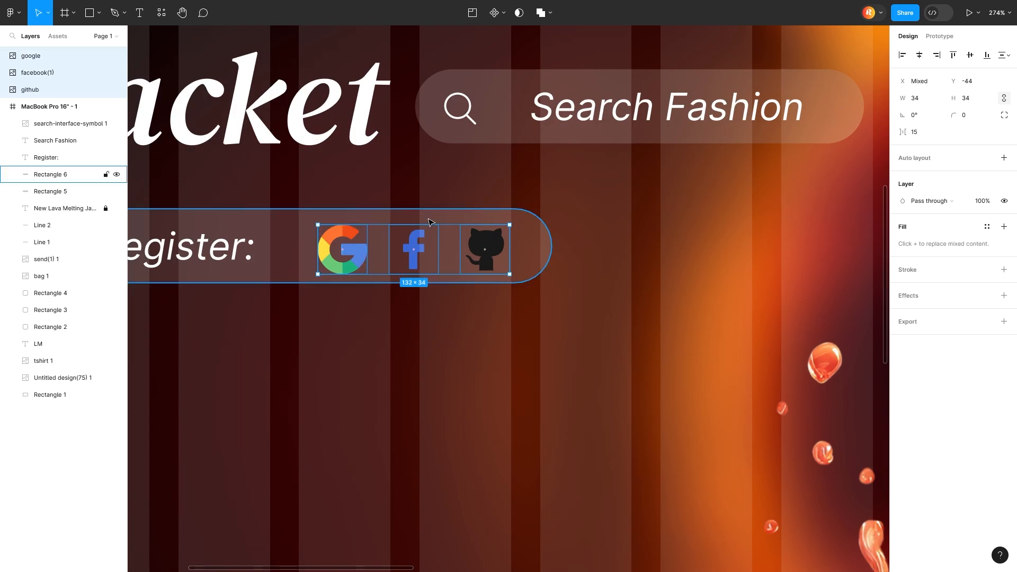
left_click_drag(420, 228, 391, 253)
left_click_drag(48, 116, 47, 113)
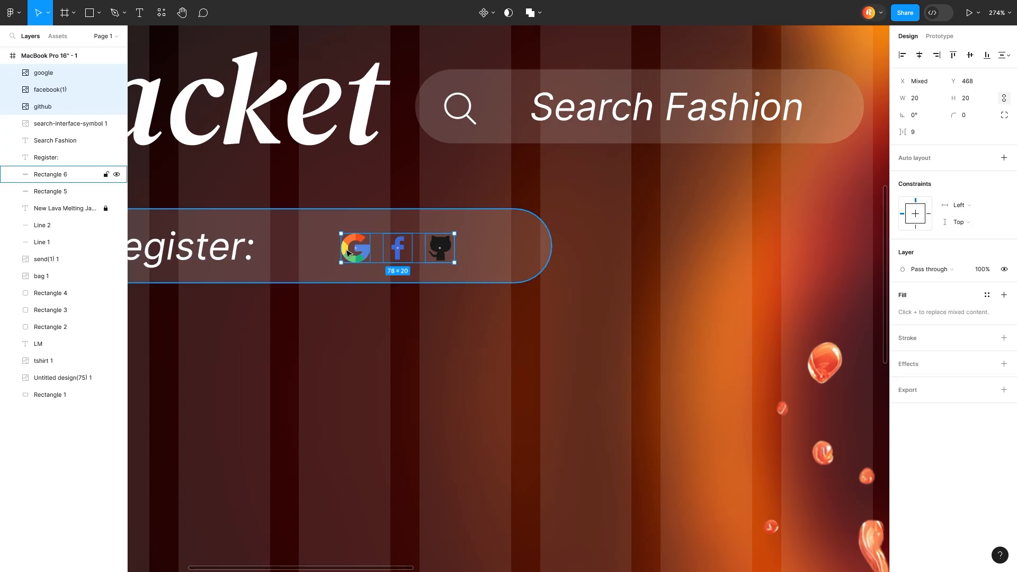
mouse_move(405, 263)
left_mouse_down()
mouse_move(392, 254)
mouse_move(398, 261)
left_mouse_up()
scroll(370, 243, "up", 3)
scroll(401, 261, "down", 2)
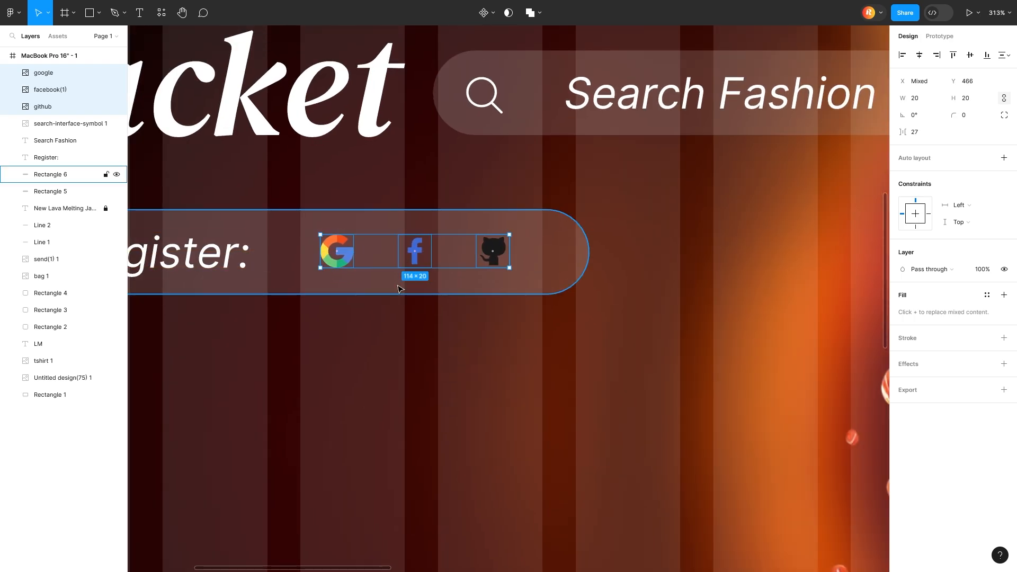
scroll(392, 323, "down", 10)
left_click(392, 324)
Step: Draw a rectangle of about 404 × 188 on the frame's right side, ending flush with the icon buttons' right edge
scroll(393, 329, "down", 2)
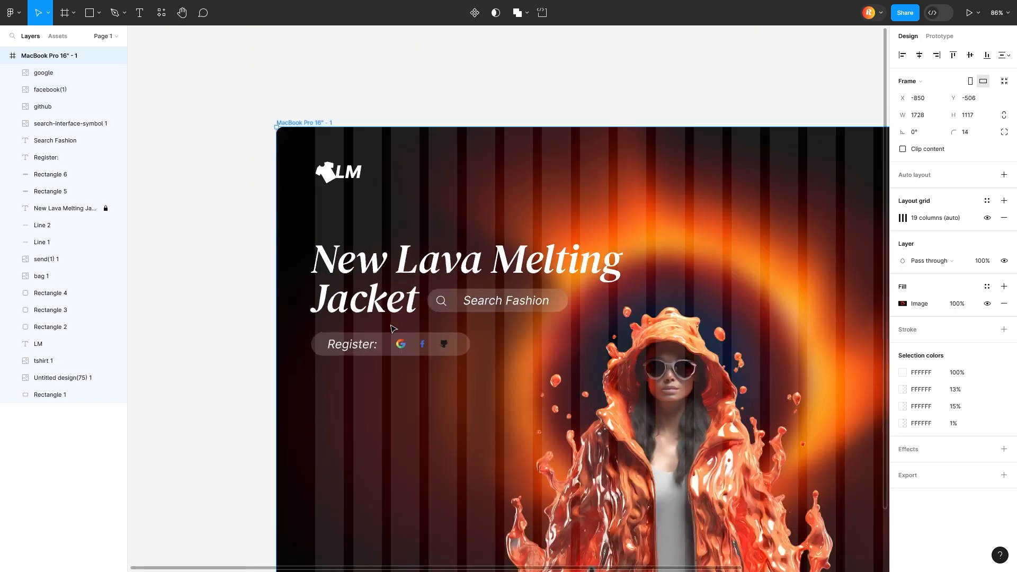
scroll(392, 327, "right", 10)
key("r")
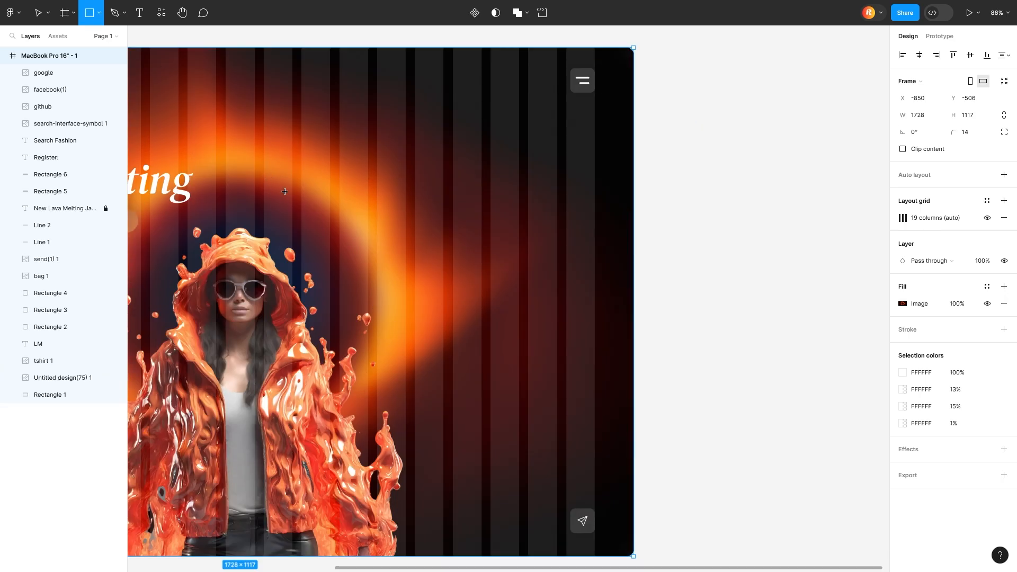
left_click_drag(390, 239, 594, 325)
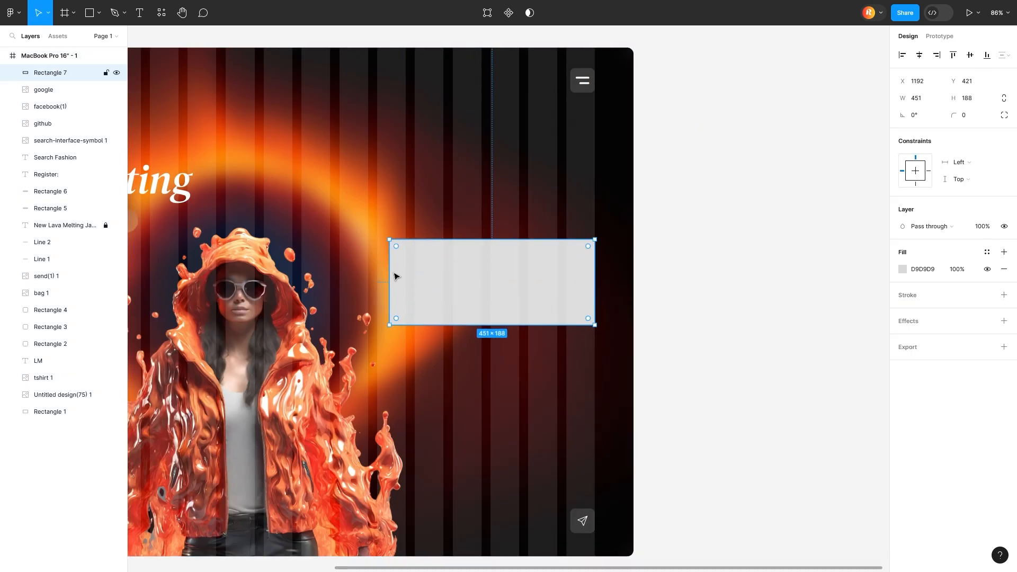
left_click_drag(392, 274, 409, 272)
Step: Fill the new rectangle with white (FFFFFF) at 15% opacity and set its corner radius to 24
left_click(902, 269)
left_click_drag(783, 317, 699, 252)
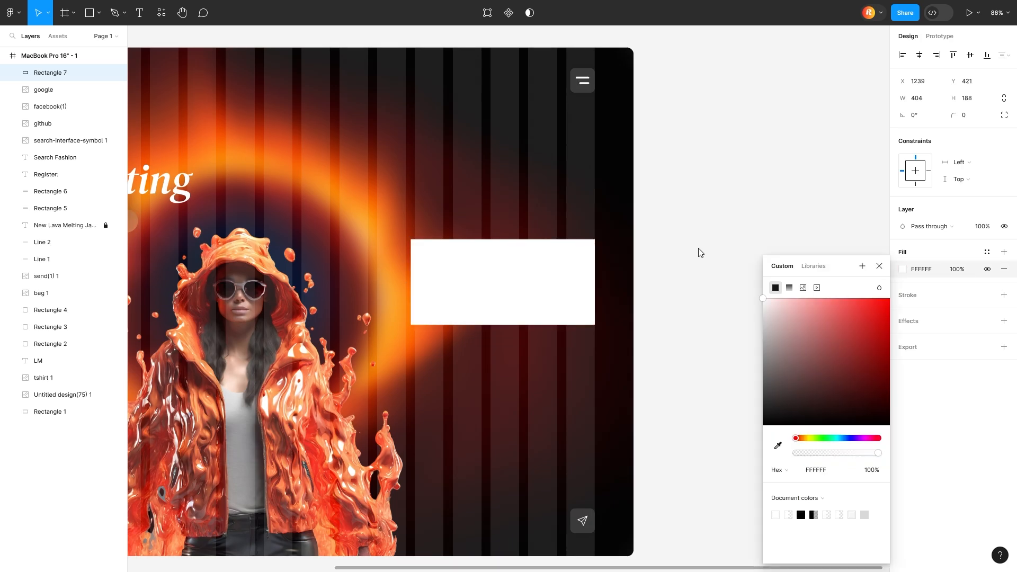
left_click(961, 269)
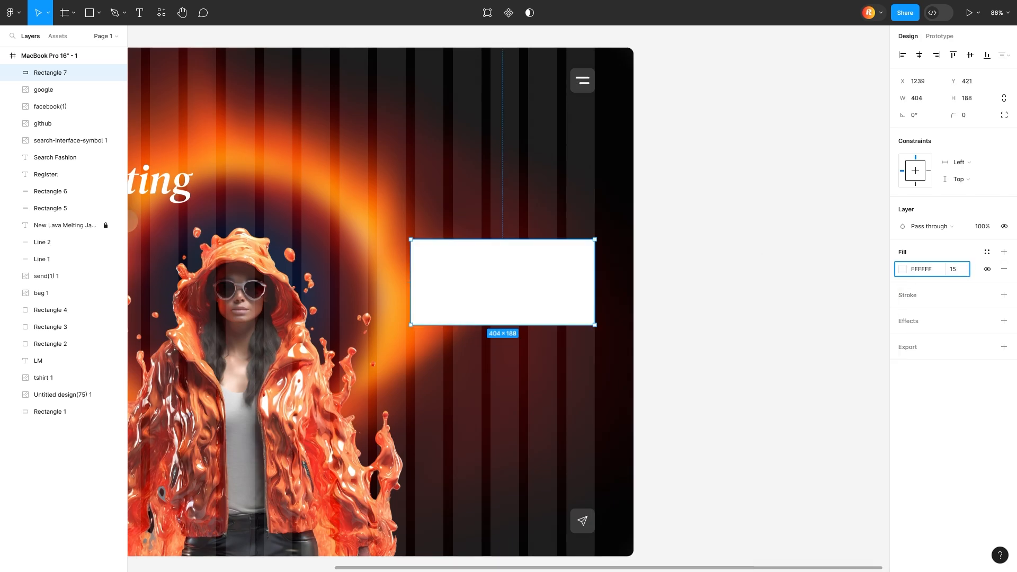
key("Return")
left_click_drag(953, 115, 965, 115)
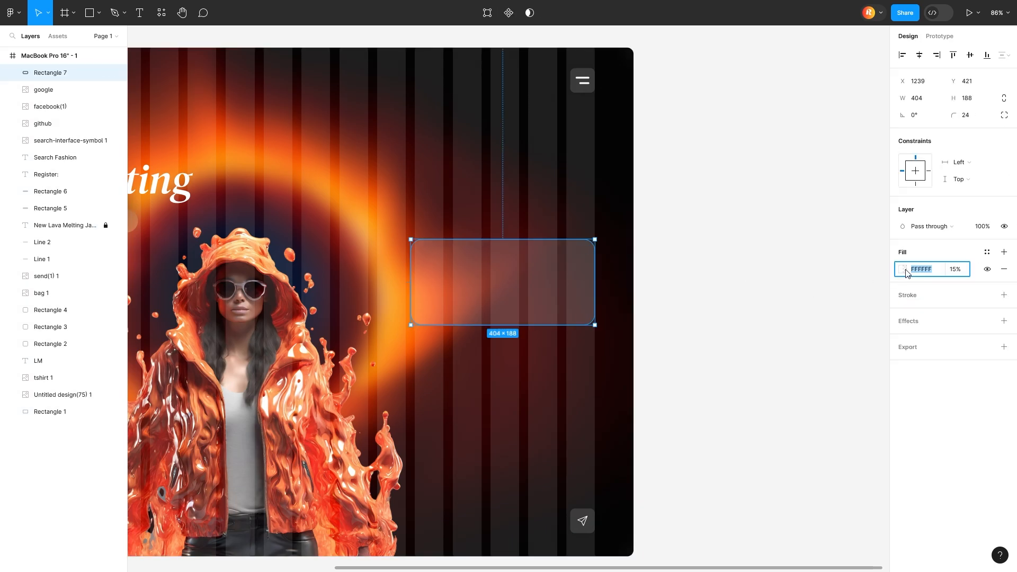
left_click(903, 269)
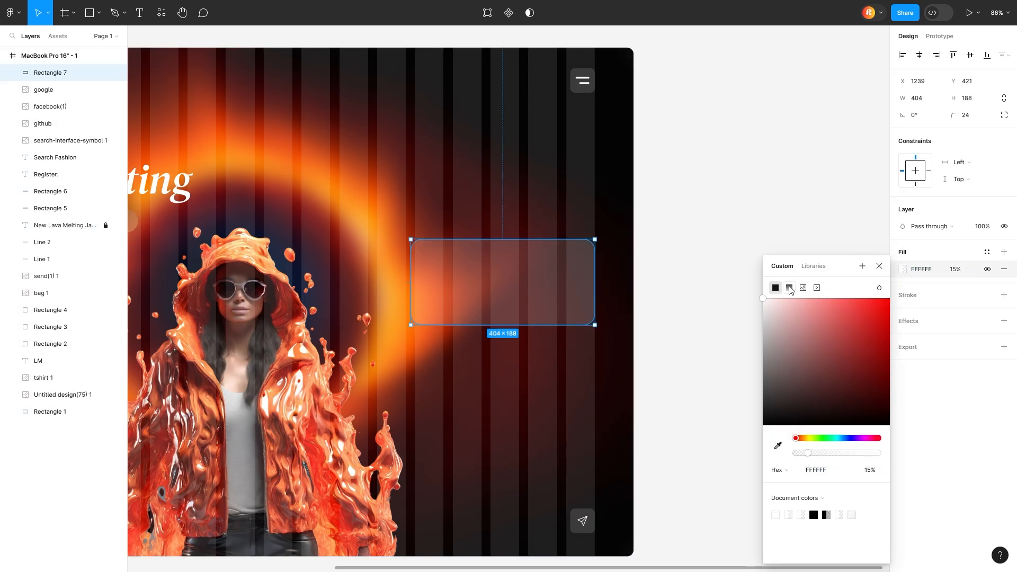
left_click(789, 228)
Step: Tilt the linear white gradient fill across the new card rectangle
mouse_move(502, 239)
left_mouse_down()
mouse_move(484, 324)
mouse_move(518, 239)
mouse_move(504, 236)
mouse_move(513, 215)
mouse_move(516, 240)
left_mouse_up()
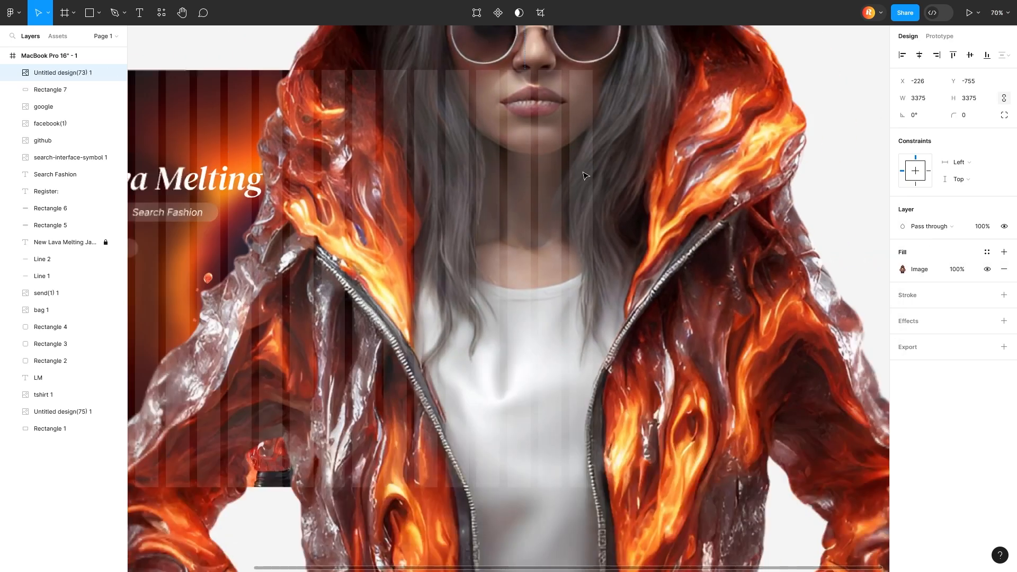
Step: Scale the imported lava-jacket model image down to about 281 × 281 and move it over the card's right end
scroll(583, 173, "down", 4)
left_click_drag(238, 148, 481, 223)
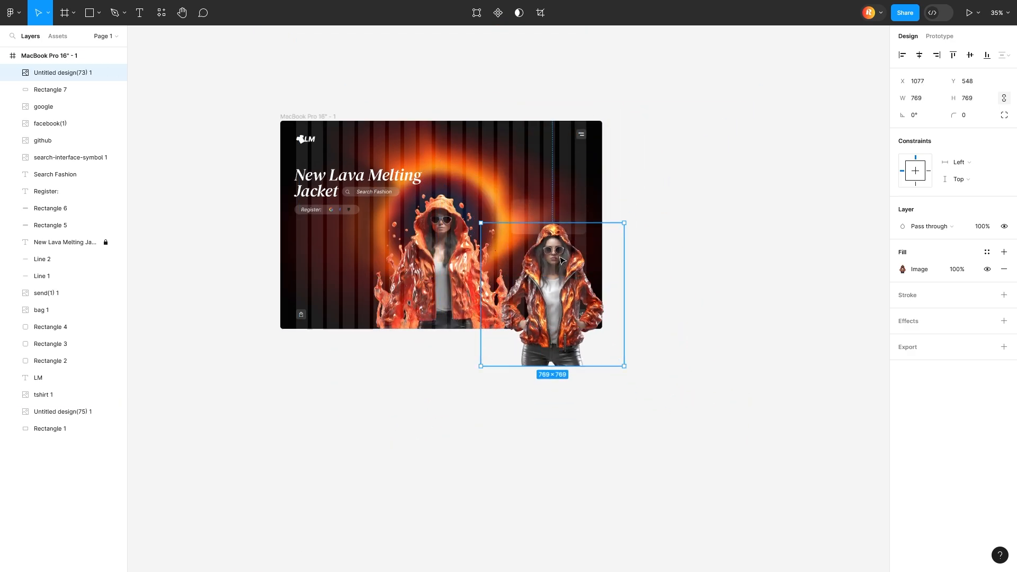
left_click_drag(560, 257, 588, 175)
scroll(561, 203, "up", 2)
left_click_drag(573, 113, 580, 180)
scroll(581, 192, "up", 5)
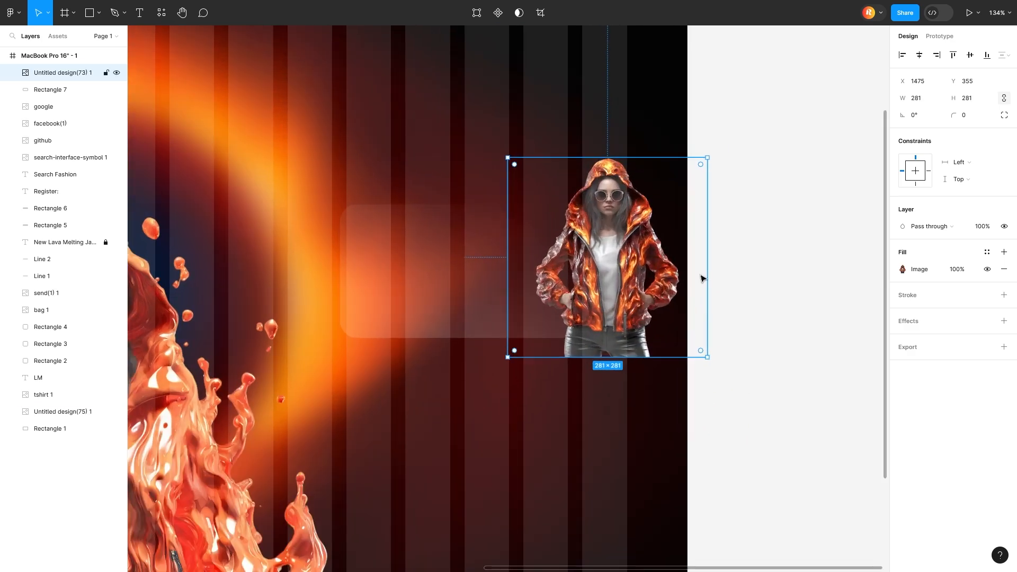
Step: Crop the model image's empty sides, scale it to about 183 × 243 and fit it flush with the card's bottom-right corner
left_click_drag(701, 278, 623, 282)
left_click(652, 320)
left_click(540, 224)
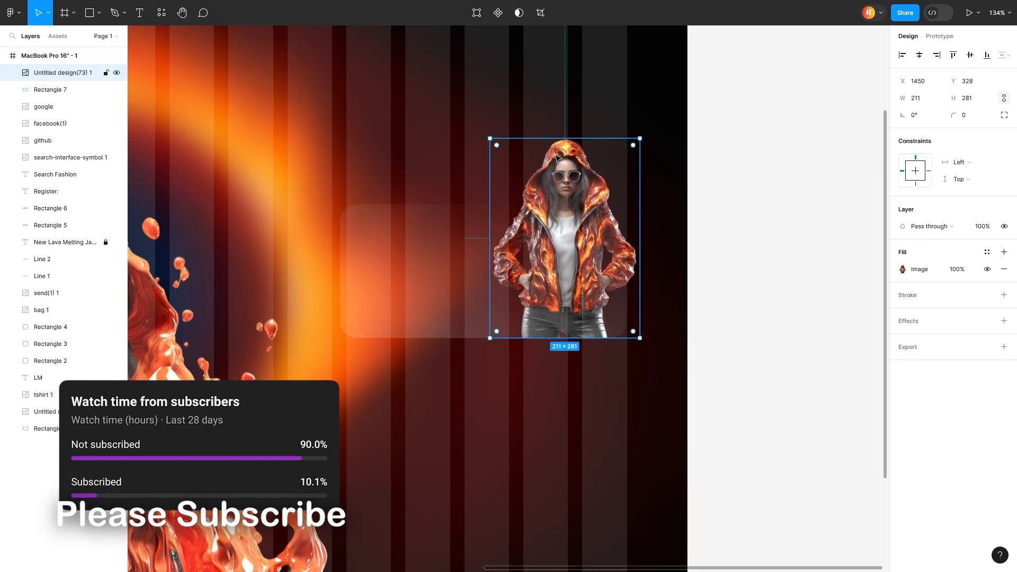
left_click_drag(564, 139, 564, 165)
left_click_drag(566, 235, 564, 237)
Step: Add a drop shadow to the card's model image with X and Y offsets of 0 and a blur of 32
left_click(1004, 321)
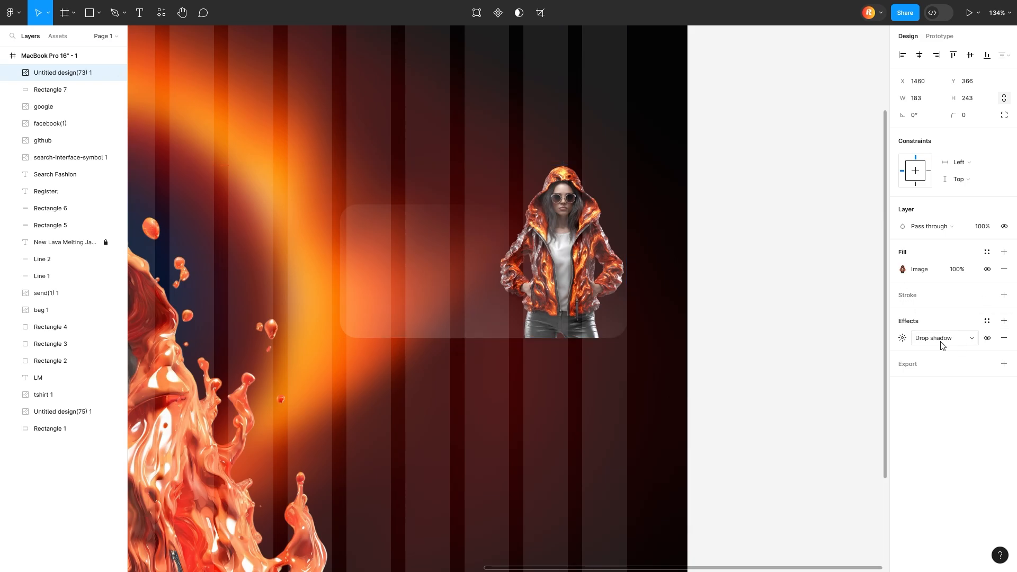
left_click(901, 338)
type("0")
key("Return")
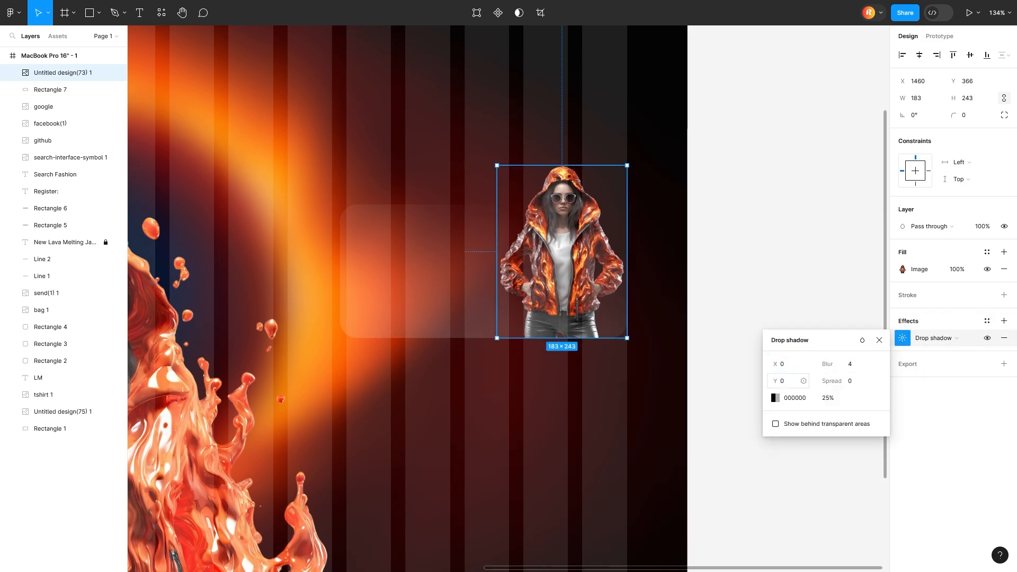
left_click_drag(831, 362, 815, 402)
left_click(828, 397)
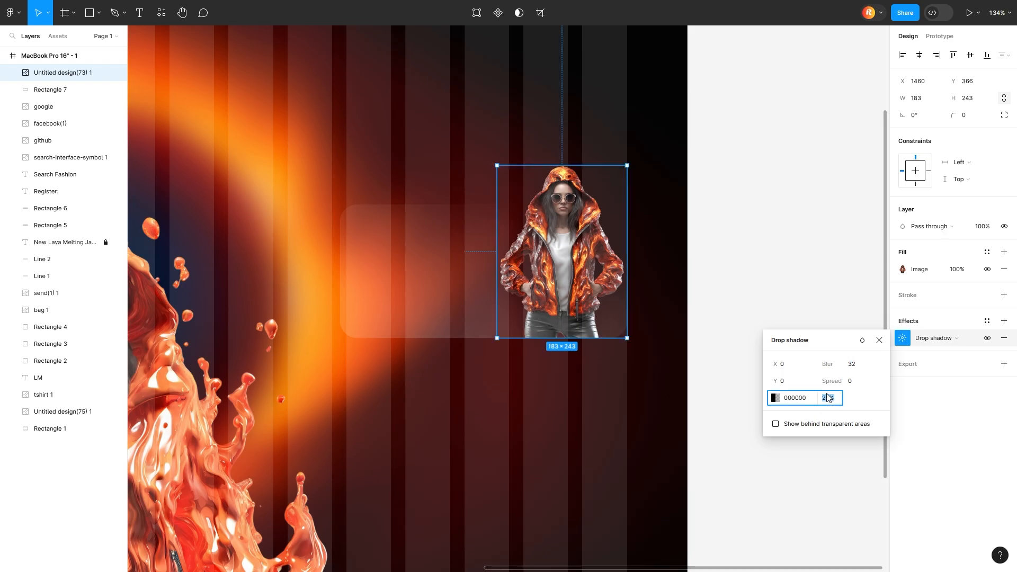
Step: Set the opacity of the card rectangle's linear gradient fill to 25%
left_click(420, 325)
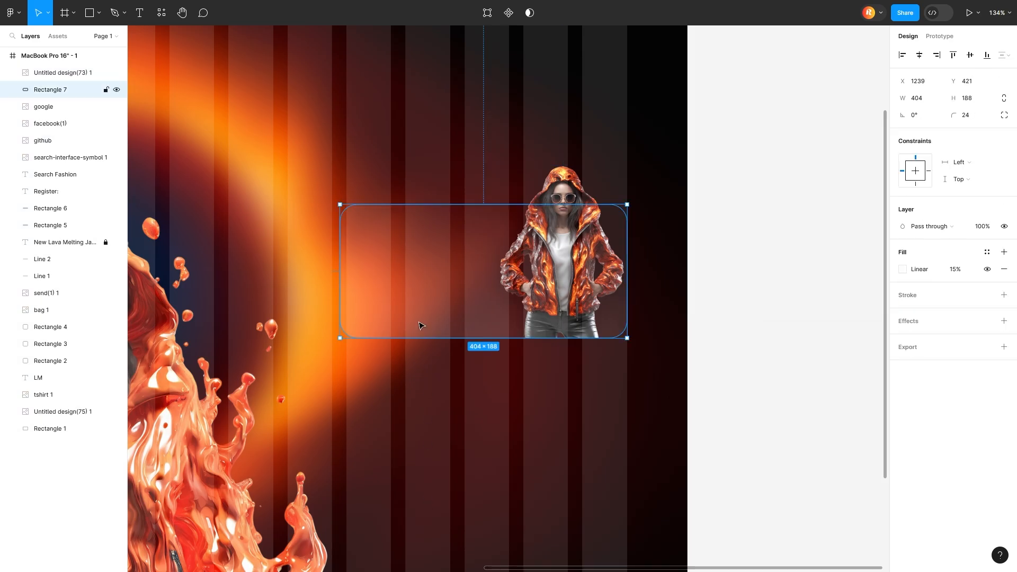
left_click(903, 270)
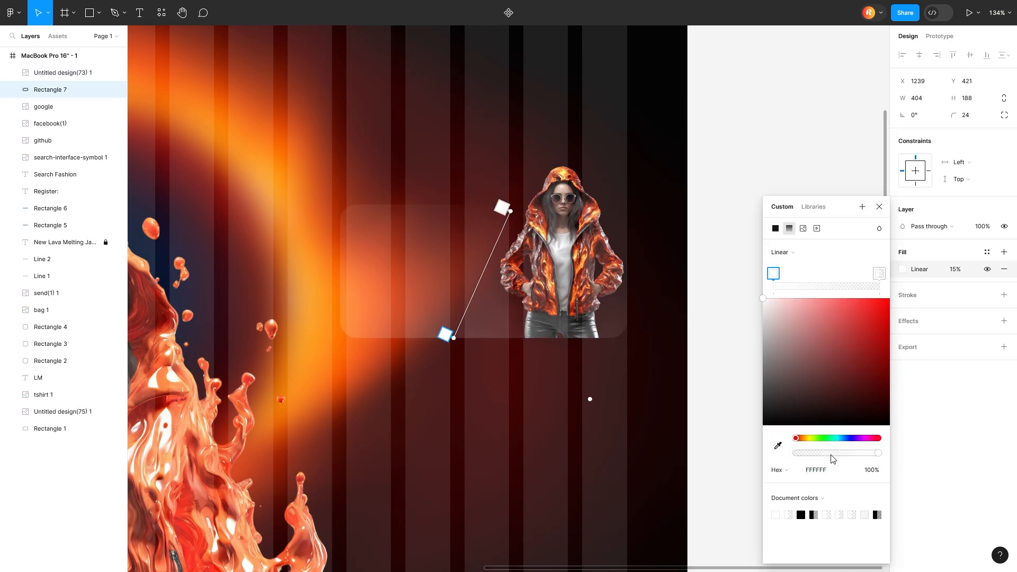
left_click(956, 269)
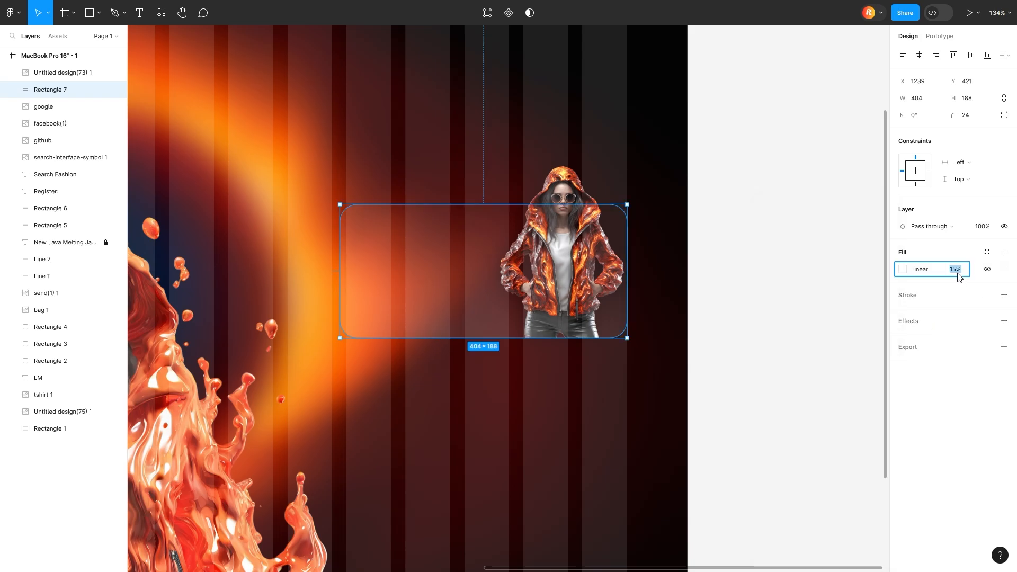
type("19")
key("Return")
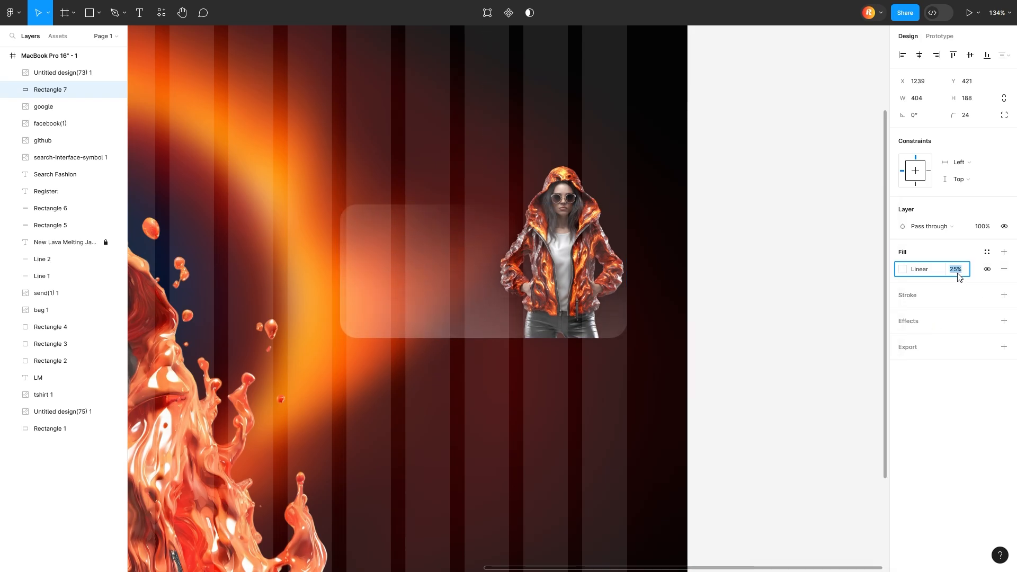
Step: Add a background blur effect to the card rectangle and increase its blur amount
left_click(1004, 321)
left_click(961, 338)
left_click(950, 364)
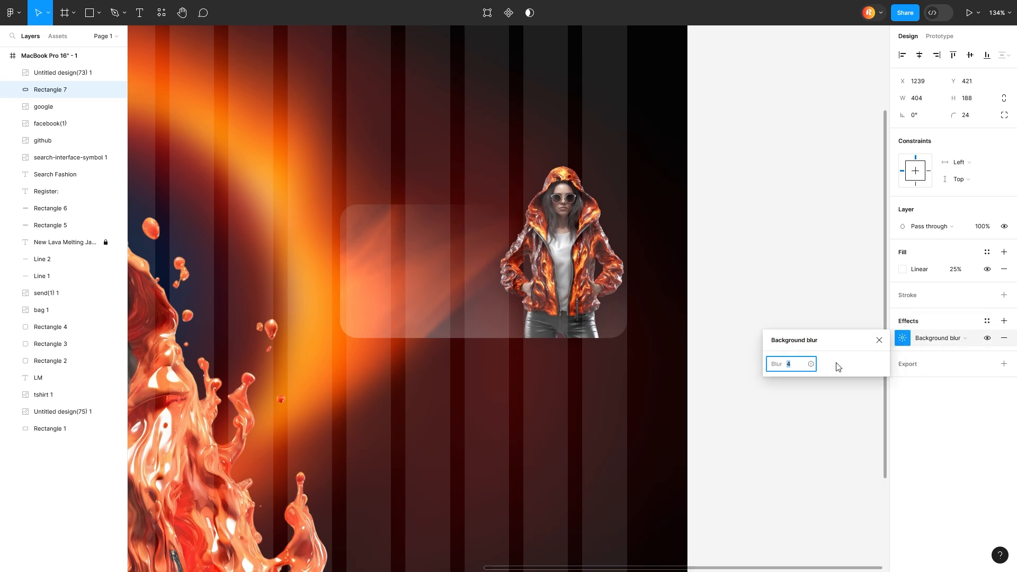
left_click_drag(776, 364, 726, 352)
left_click_drag(244, 417, 127, 420)
left_click(926, 376)
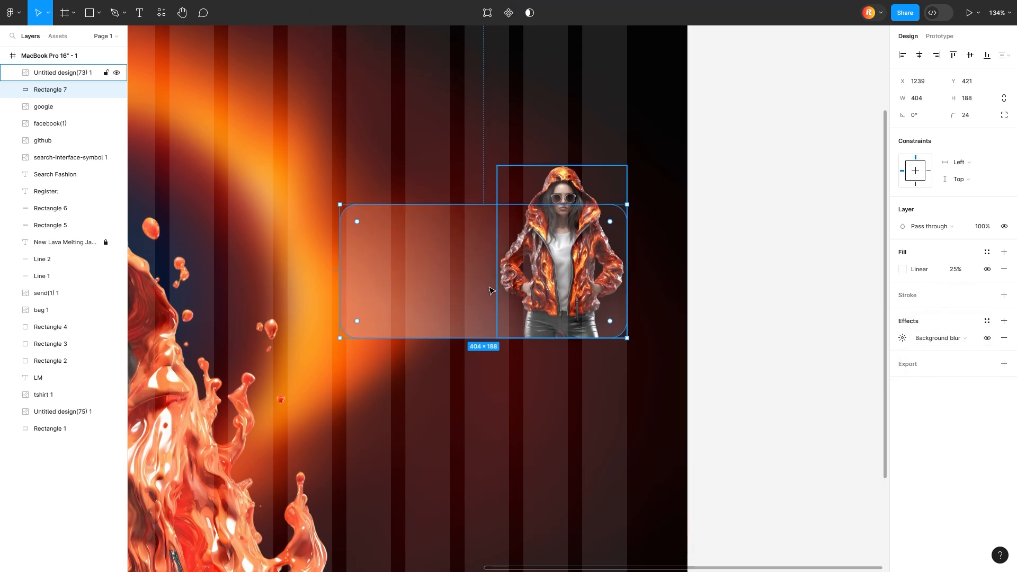
left_click(404, 366)
Step: Add white text reading "NEW GEN" and "New Trend" on two lines in the card's upper-left area
scroll(404, 367, "up", 3)
scroll(402, 365, "down", 3)
scroll(402, 364, "up", 1)
scroll(403, 367, "left", 3)
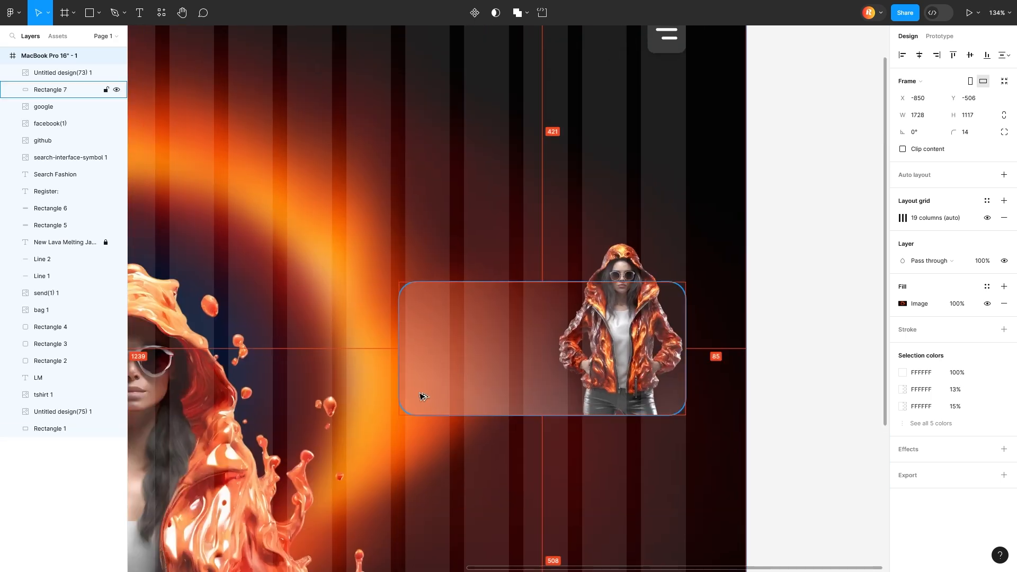
left_click(427, 314)
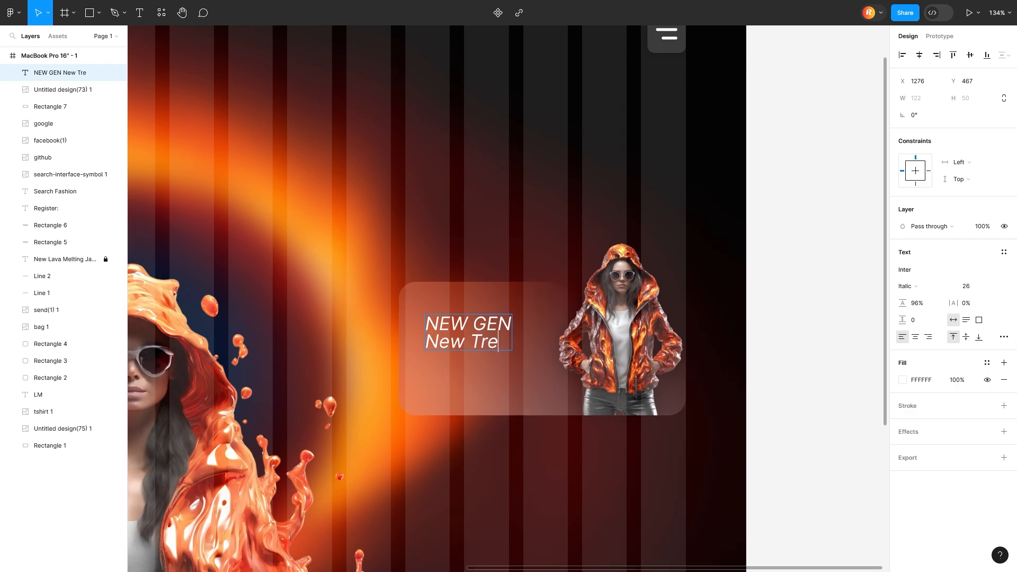
Step: Style the card heading as Extra Bold Italic, size 20 with 123% line height, and shift it slightly upward
left_click(921, 287)
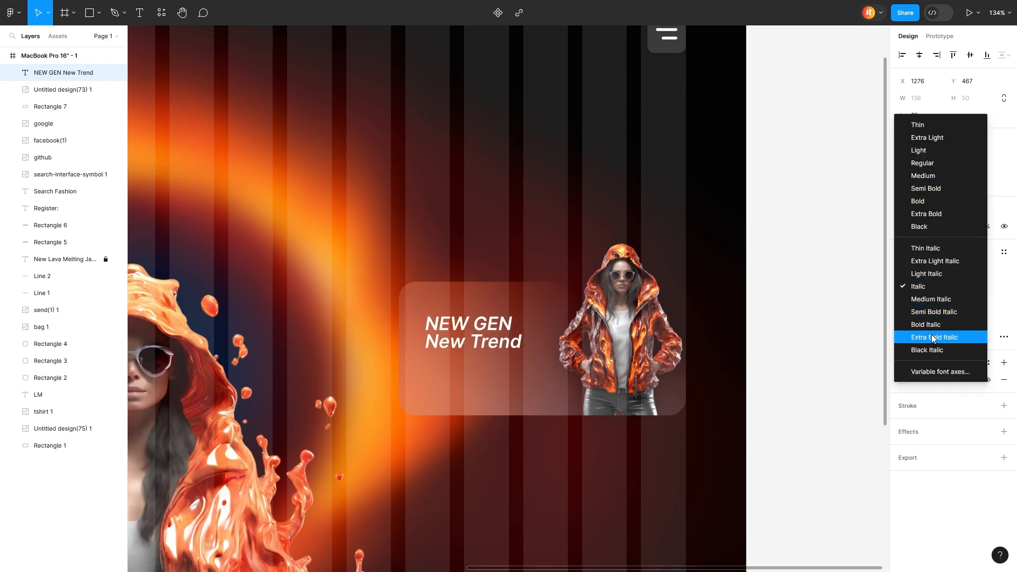
left_click(931, 337)
left_click(967, 287)
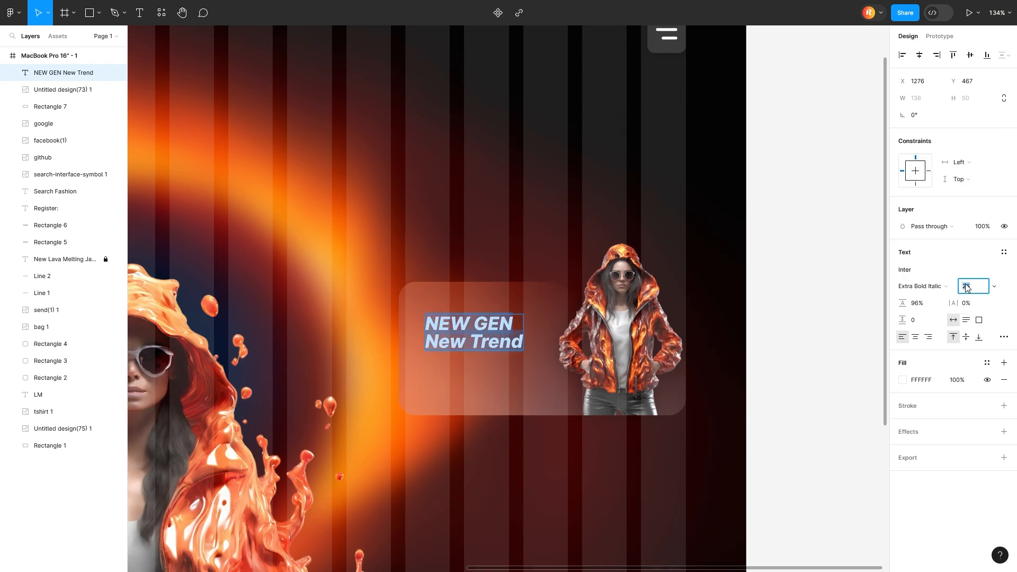
key("Down")
key("Down")
key("Down")
key("Down")
key("Down")
key("Down")
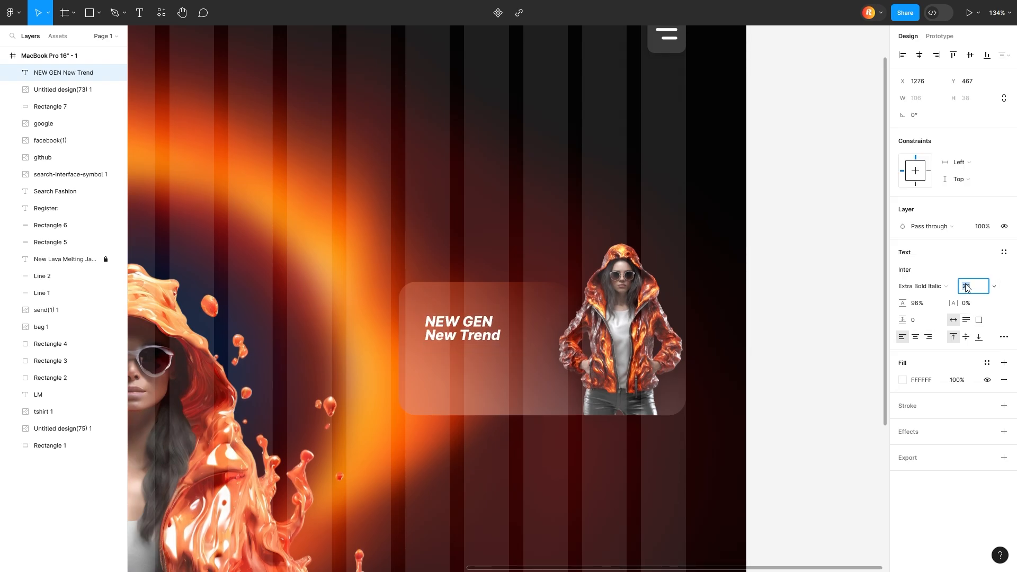
left_click_drag(902, 303, 935, 306)
mouse_move(462, 327)
left_mouse_down()
mouse_move(459, 316)
mouse_move(462, 325)
left_mouse_up()
Step: Add the text "50%" beneath the card heading and nudge both texts slightly upward
key("t")
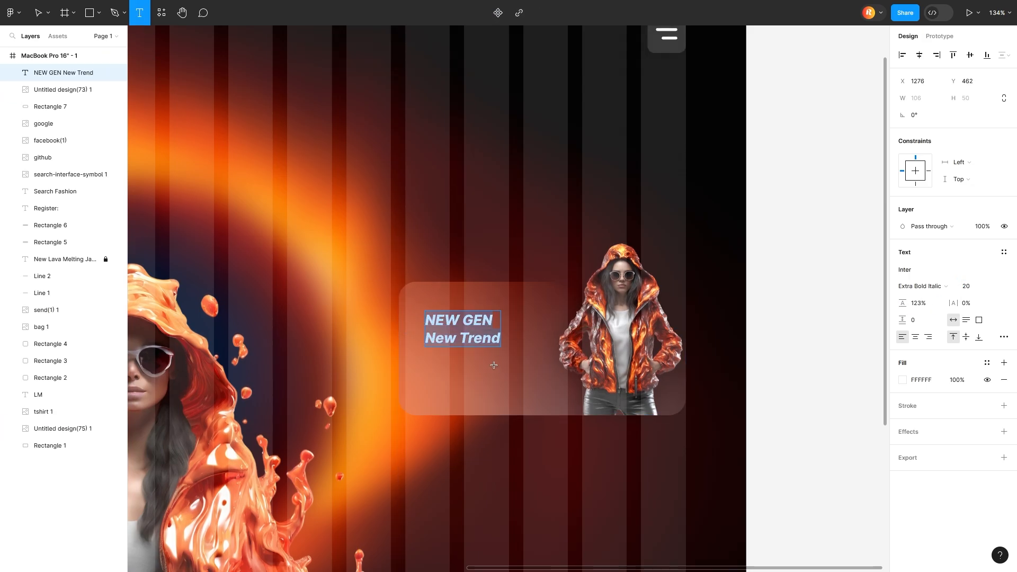
left_click(425, 360)
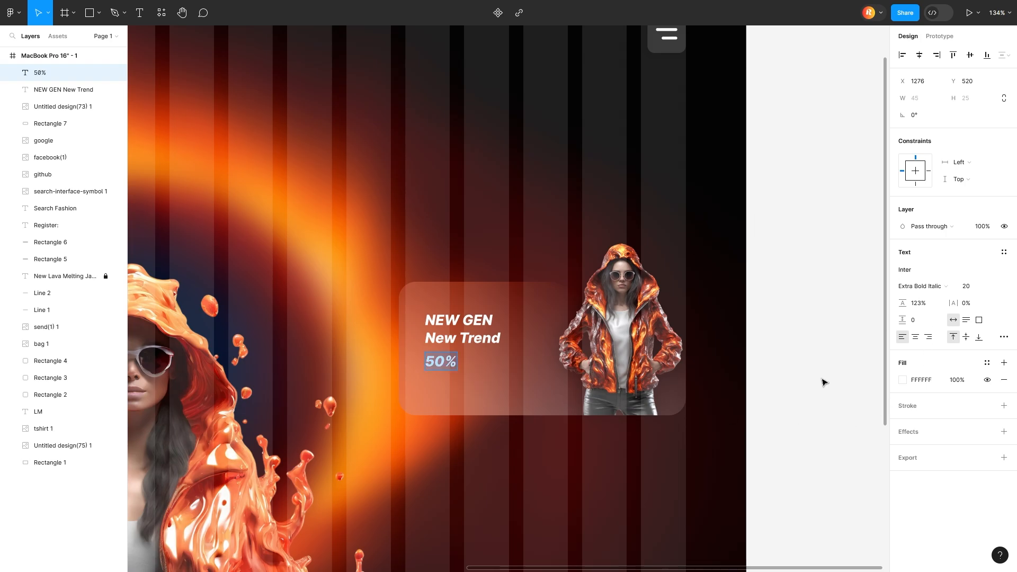
left_click(475, 336)
key("Up")
key("Up")
key("Up")
key("Up")
left_click(441, 367)
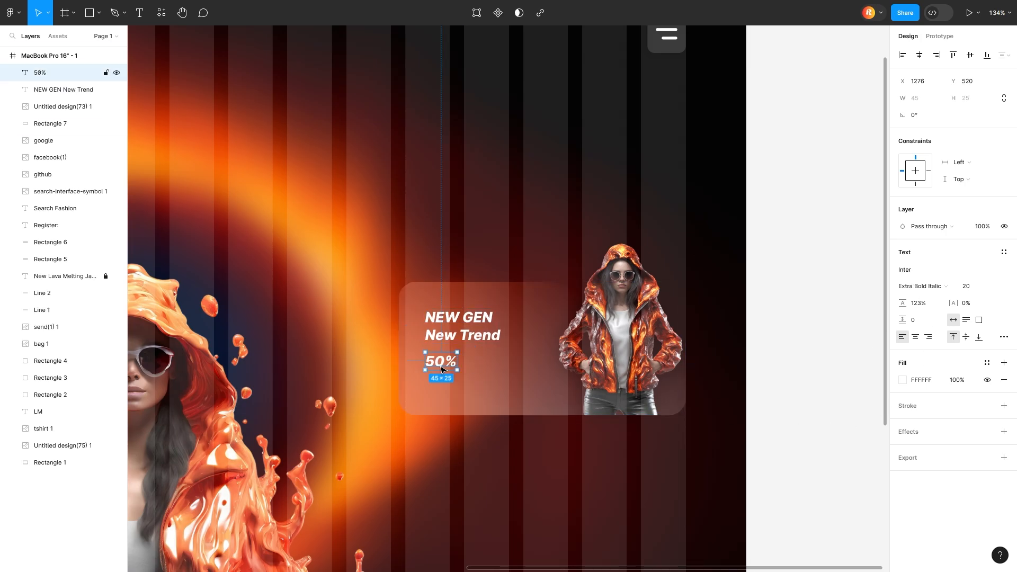
mouse_move(443, 369)
left_mouse_down()
mouse_move(601, 440)
mouse_move(630, 442)
mouse_move(551, 399)
mouse_move(600, 388)
left_mouse_up()
Step: Draw a button rectangle of about 87 × 26 beneath "50%", left-aligned with the text, with a corner radius of 9
left_click(92, 62)
scroll(432, 385, "up", 5)
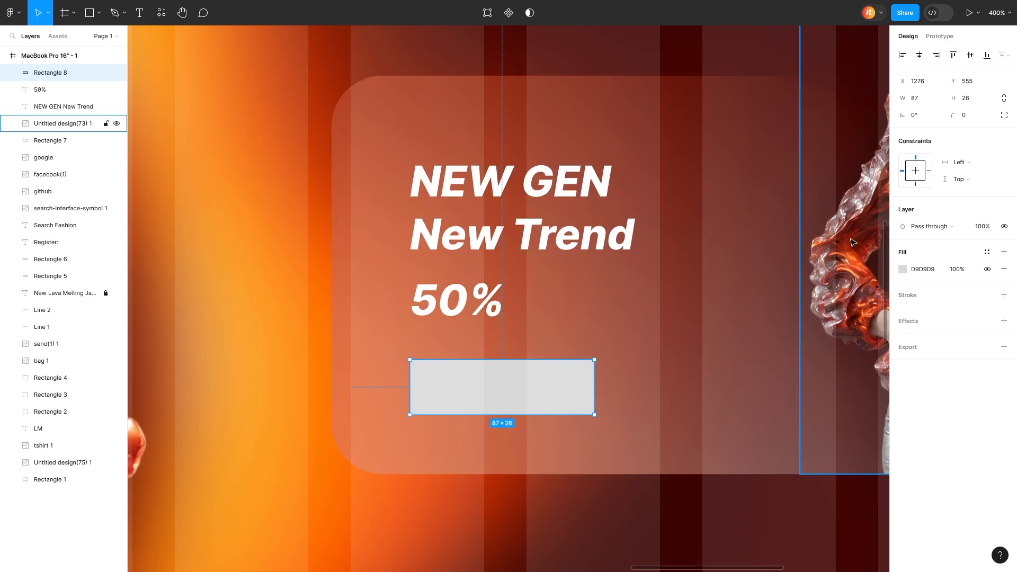
left_click_drag(954, 115, 987, 115)
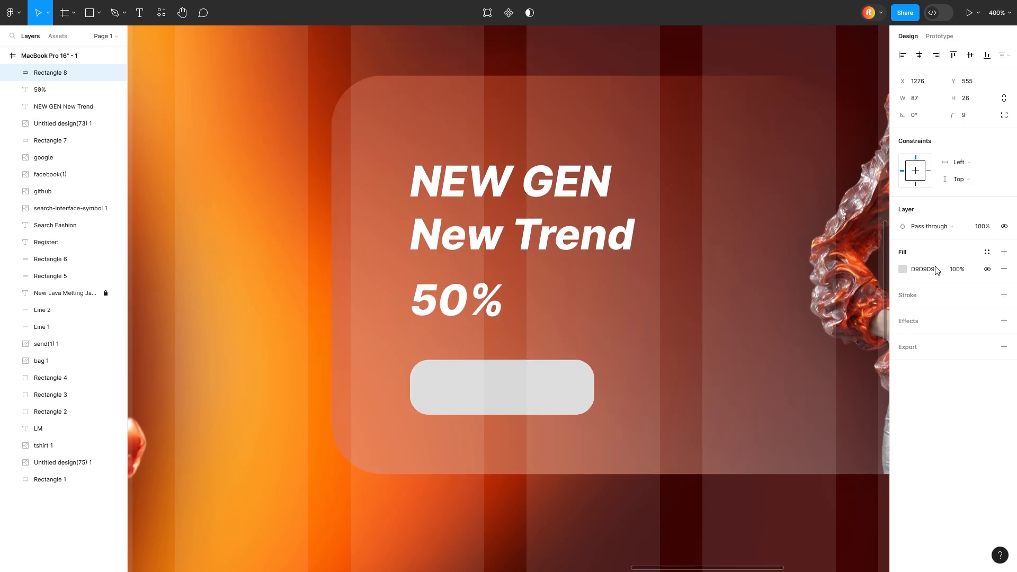
Step: Fill the button rectangle with white (FFFFFF) at 25% opacity
left_click(903, 269)
left_click(763, 299)
left_click(964, 269)
type("25")
key("Return")
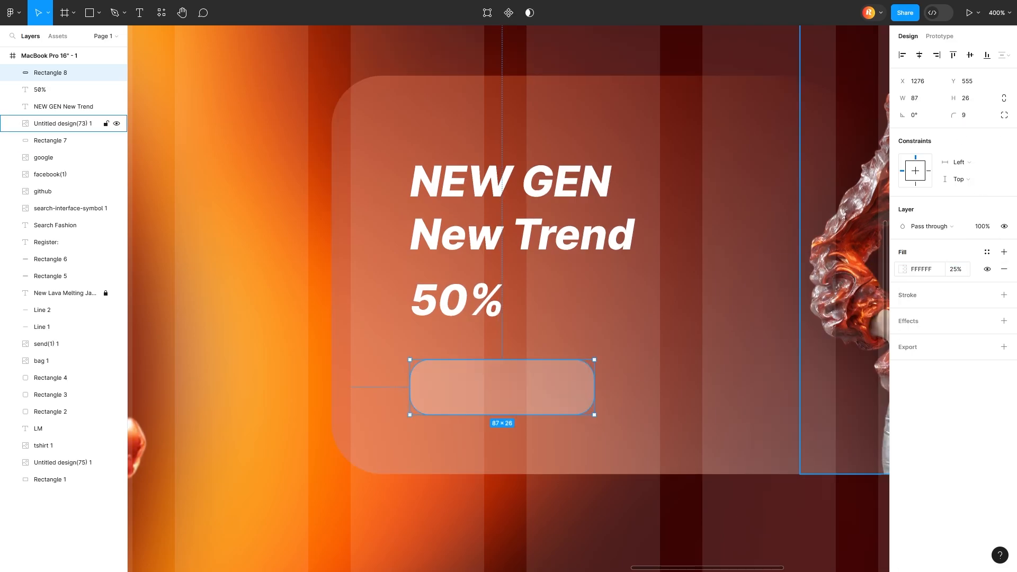
Step: Add a background blur of about 28.1 to the button rectangle
left_click(1003, 321)
left_click(937, 338)
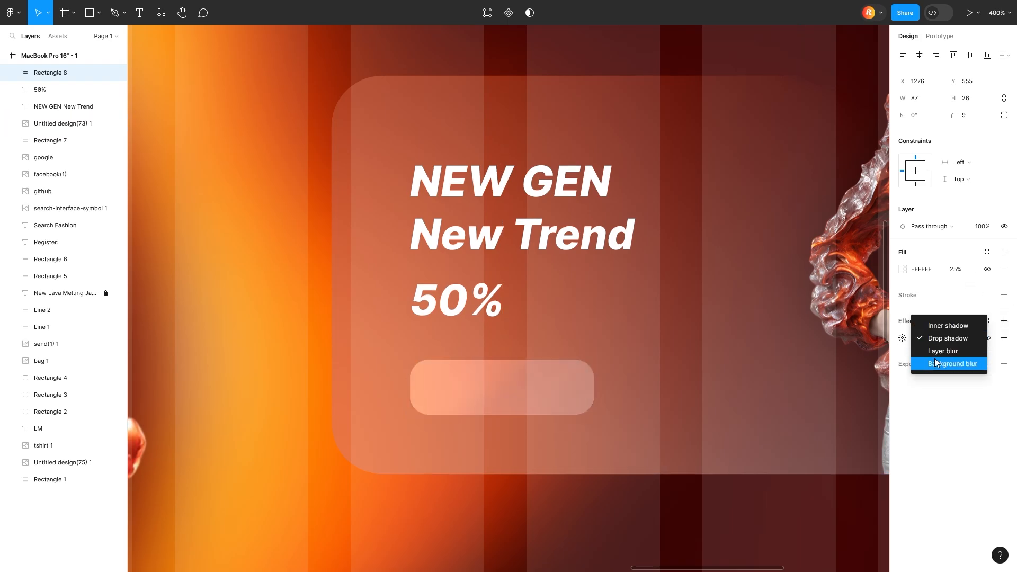
left_click(934, 358)
left_click(903, 338)
left_click_drag(778, 364, 793, 364)
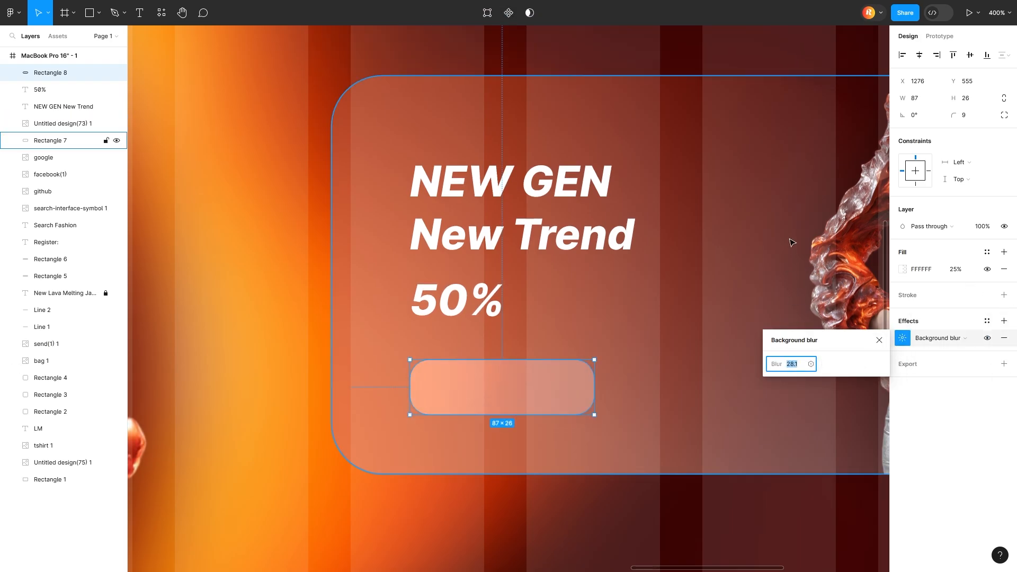
Step: Add a "Shop Now" text label on the button rectangle
key("t")
left_click(439, 383)
type("S")
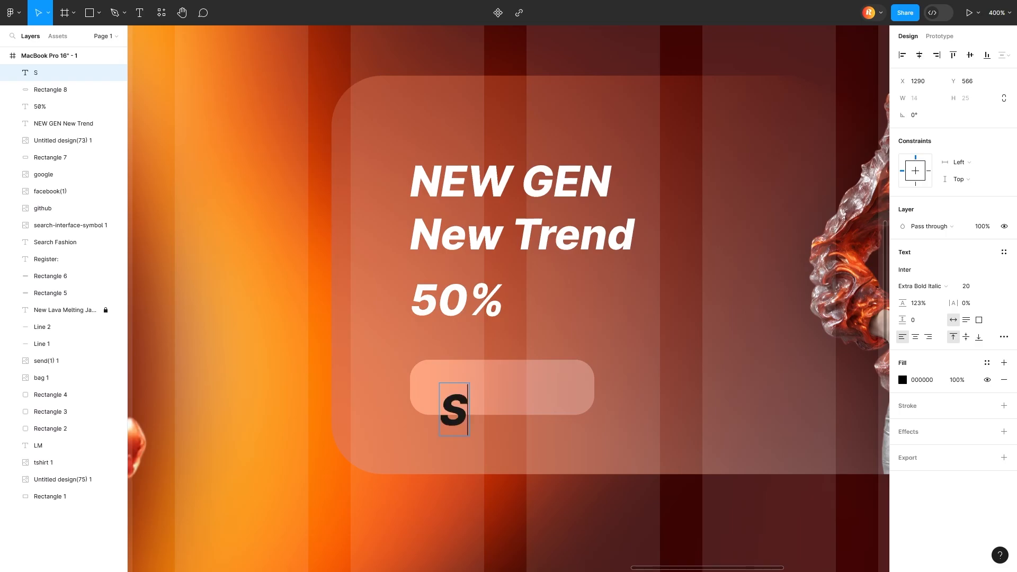
type("hop Now")
Step: Colour the "Shop Now" label white (FFFFFF) and set its weight to Semi Bold
key("ctrl+a")
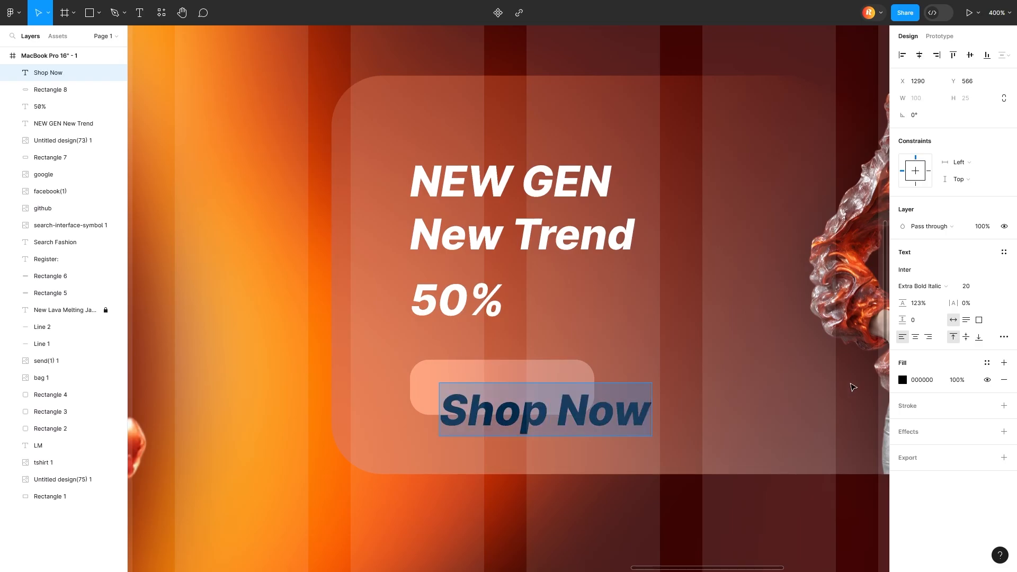
left_click(902, 380)
left_click_drag(794, 349, 735, 278)
left_click(924, 286)
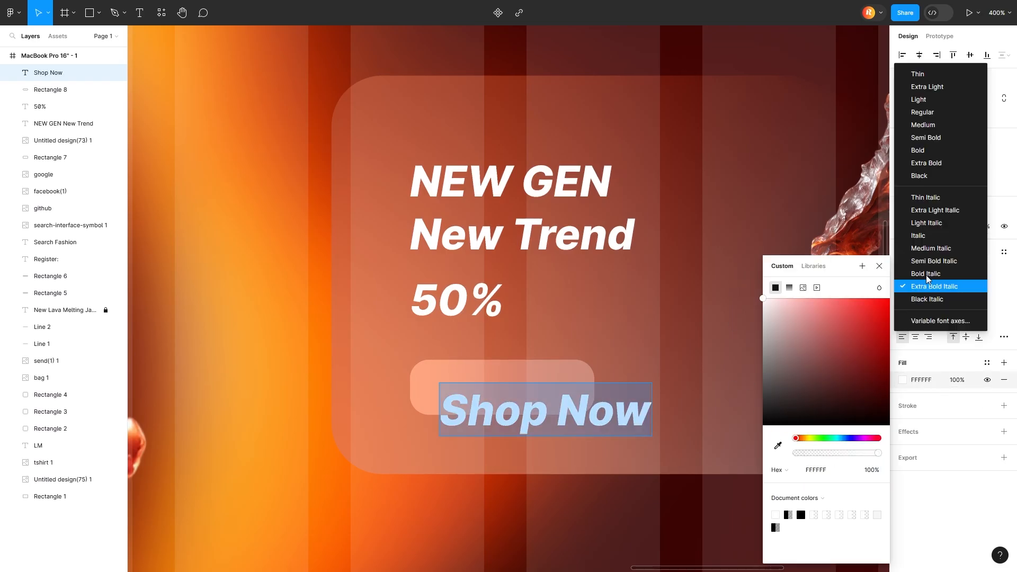
left_click(925, 137)
key("Escape")
Step: Reduce the "Shop Now" label to size 12 and centre it on the button
left_click(976, 290)
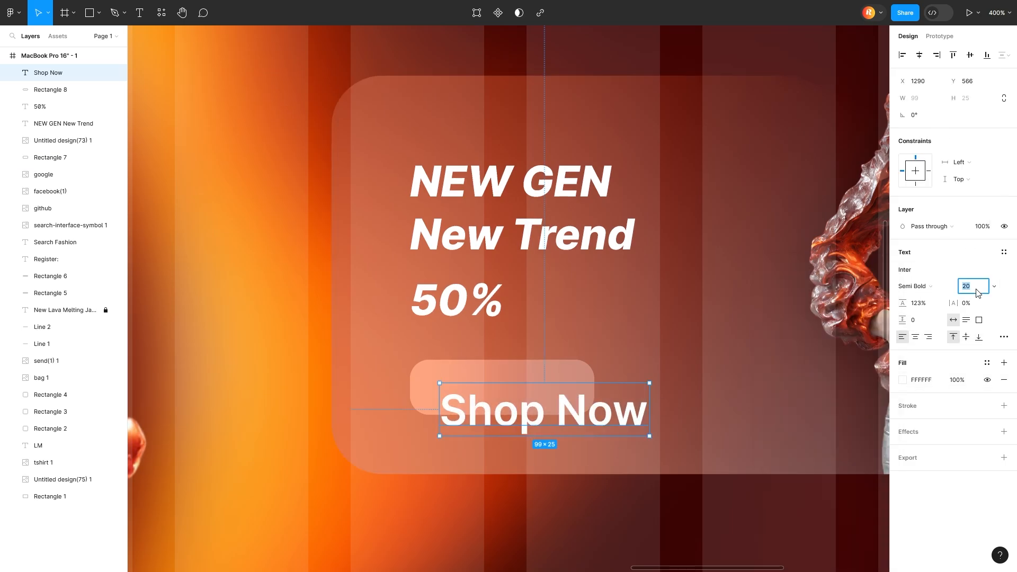
type("15")
key("Return")
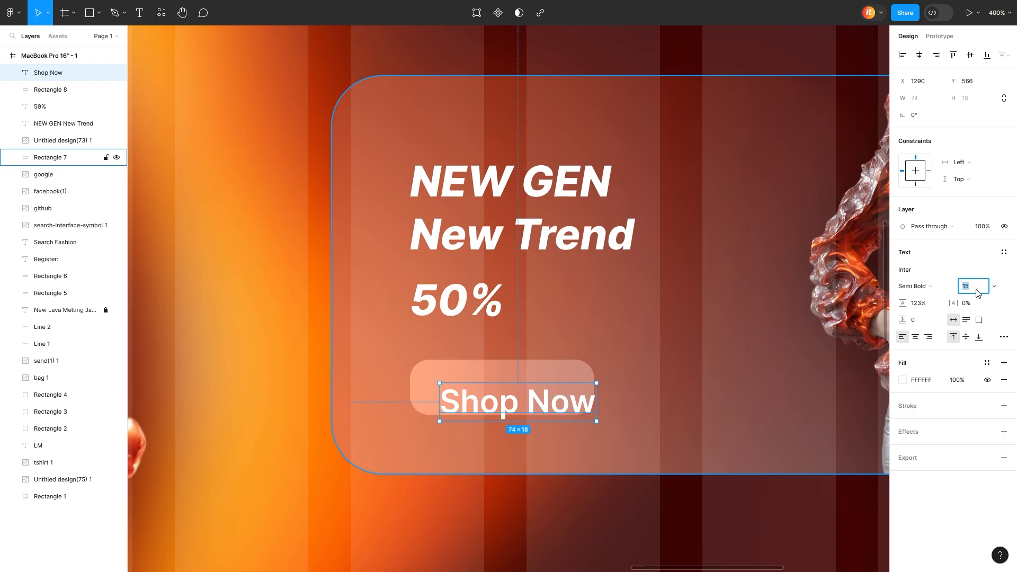
type("12")
key("Return")
left_click(545, 408)
left_click_drag(528, 404, 524, 392)
left_click(522, 534)
scroll(520, 531, "down", 3)
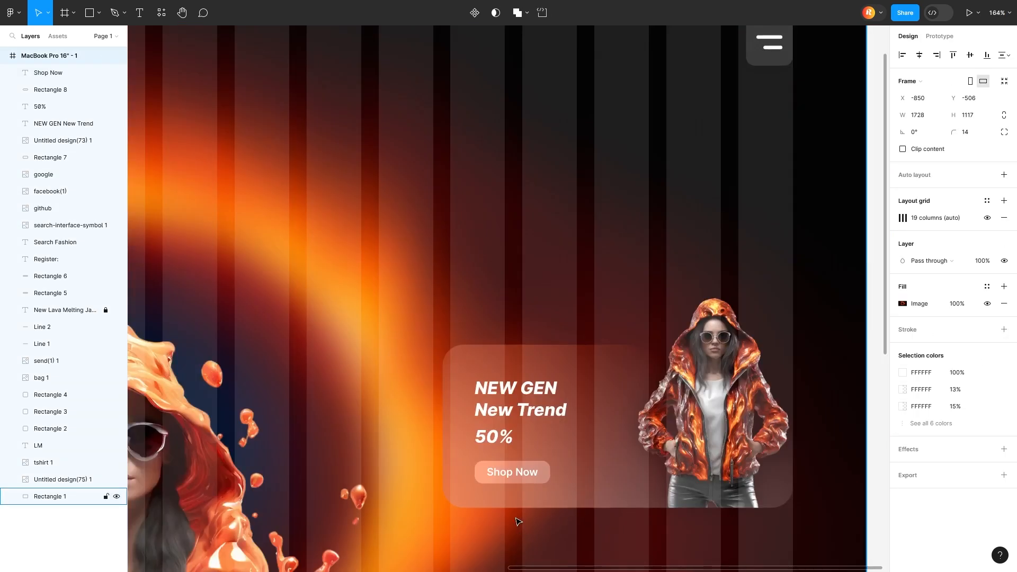
Step: Reduce the "50%" text to size 18 and set the "Shop Now" button rectangle's corner radius to 6
double_click(493, 433)
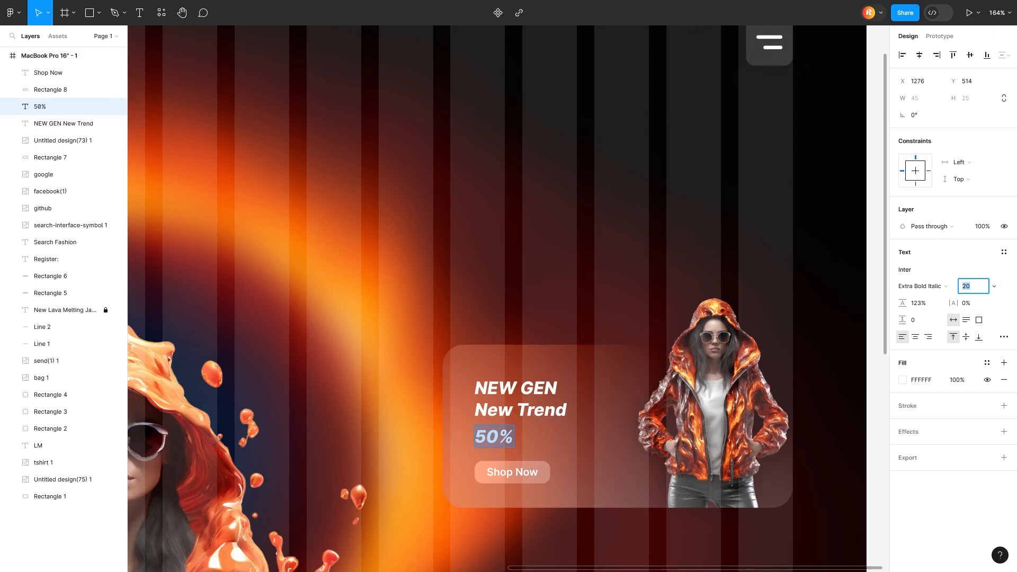
left_click(516, 472)
scroll(531, 479, "up", 3)
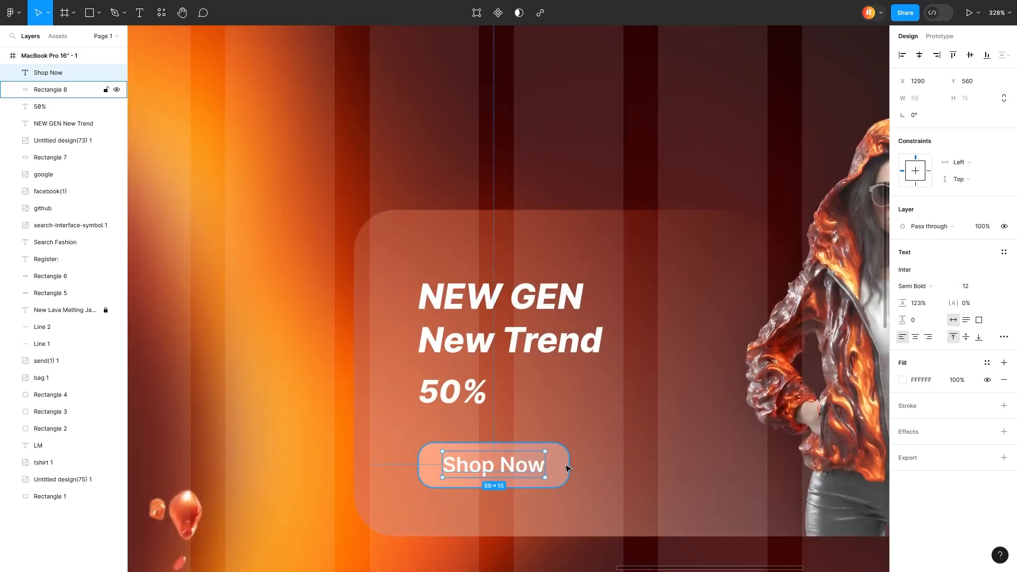
left_click(565, 469)
left_click_drag(953, 116, 956, 118)
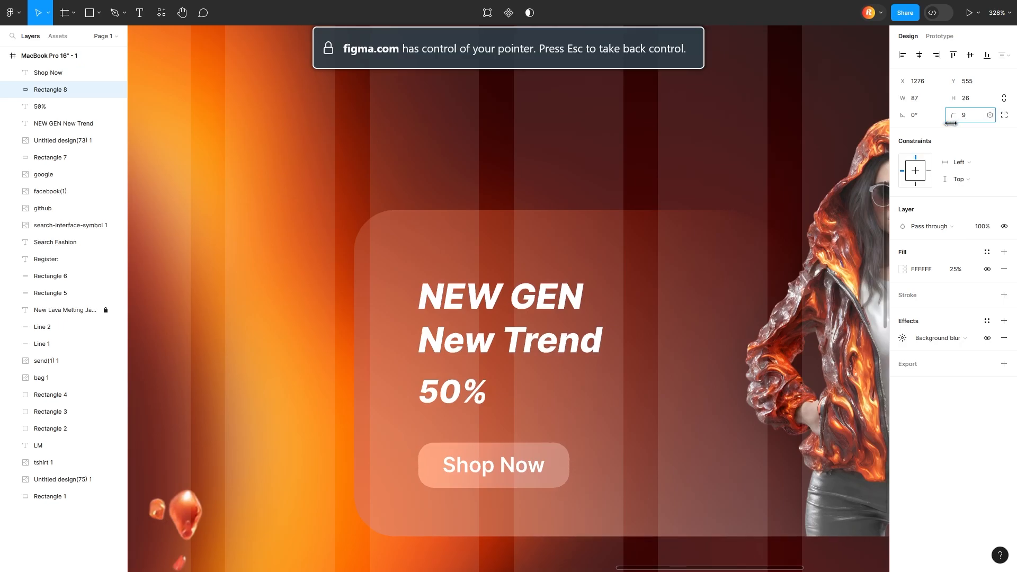
Step: Group the "Shop Now" label with its button rectangle
left_click(530, 468, "shift")
right_click(553, 483)
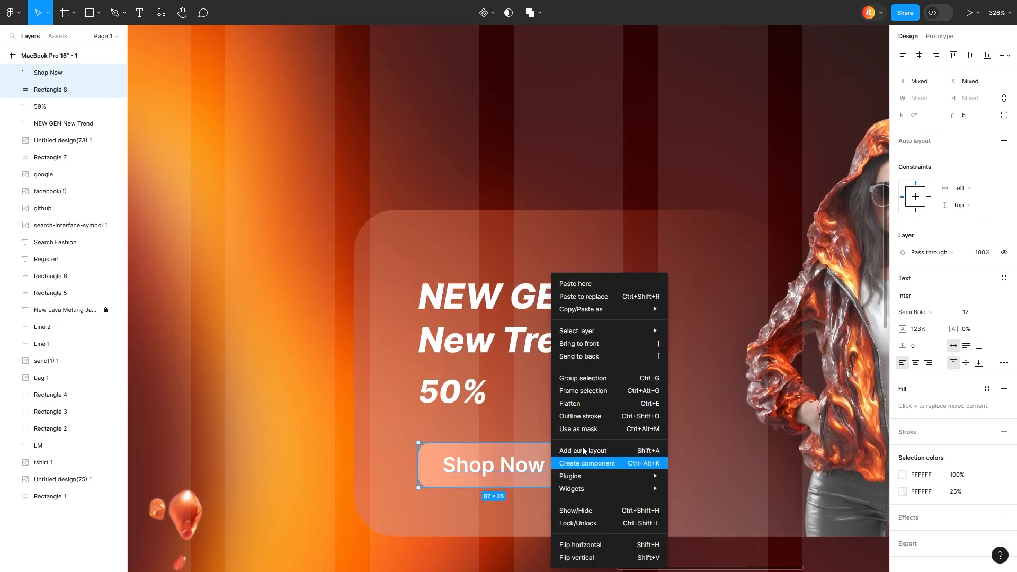
left_click(594, 380)
Step: Enlarge the "50%" text to size 35 and position it between the "NEW GEN New Trend" heading and the button
left_click(455, 402)
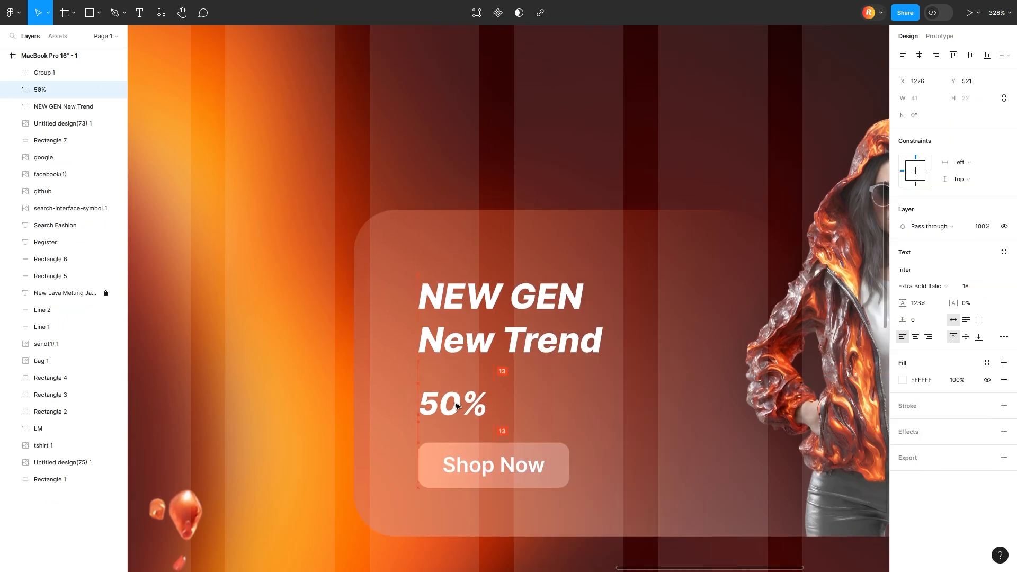
double_click(456, 402)
type("35")
key("Return")
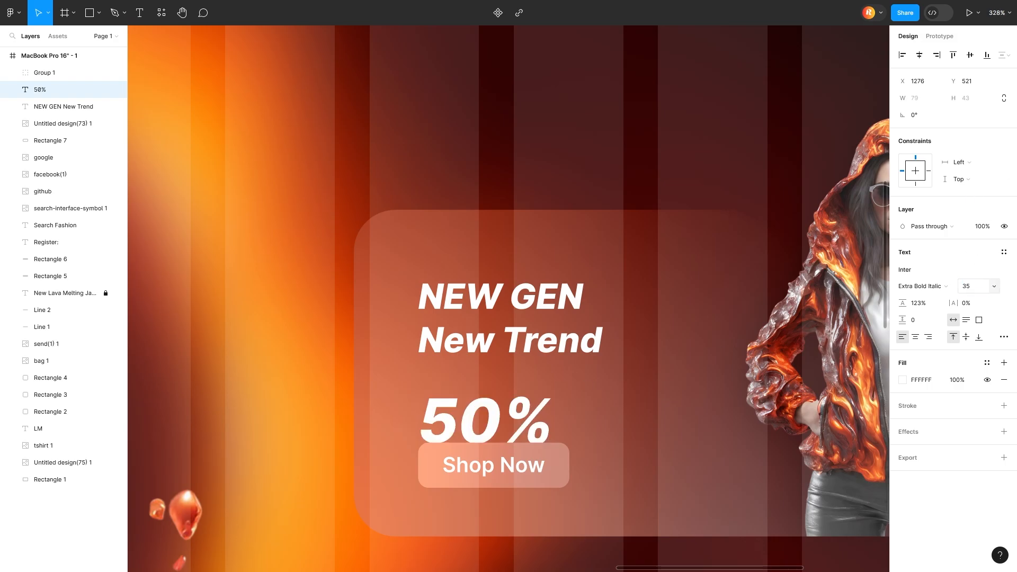
key("Escape")
left_click_drag(479, 422, 478, 400)
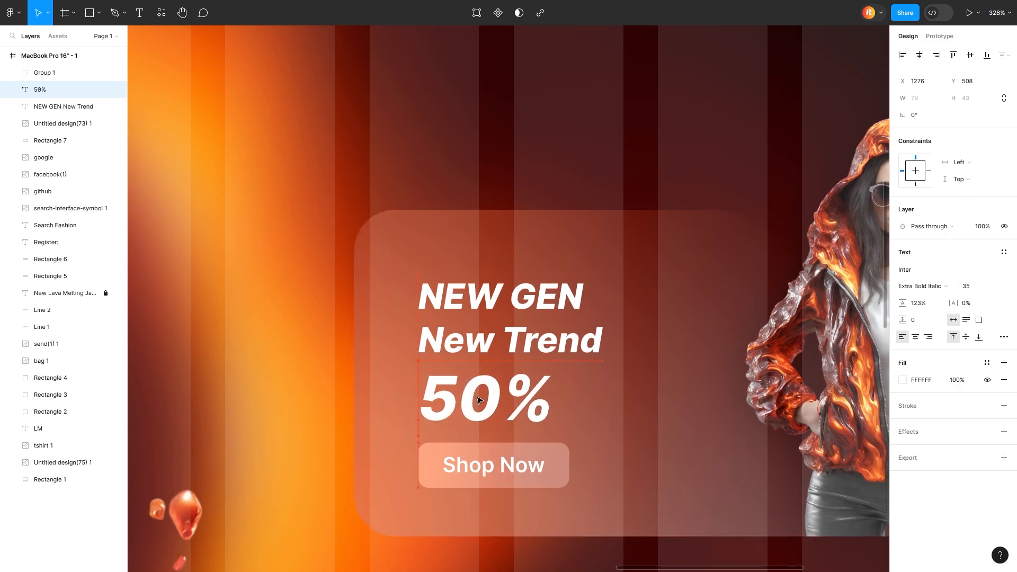
Step: Group the "NEW GEN New Trend" heading, the "50%" text and the "Shop Now" button
left_click(498, 317, "shift")
left_click(494, 480, "shift")
right_click(494, 479)
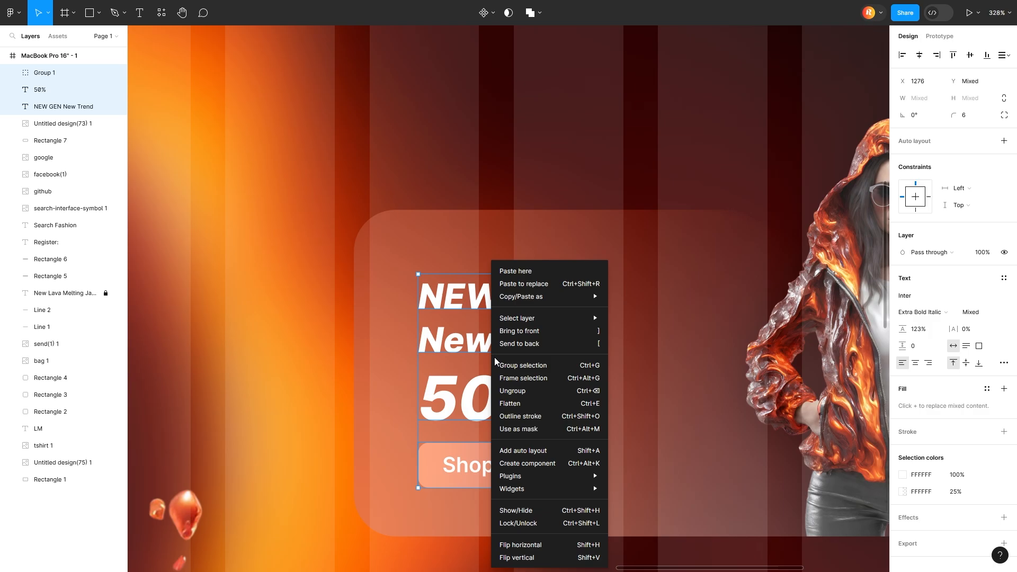
left_click(542, 372)
Step: Shift the promo text group slightly and centre it vertically on the card rectangle
mouse_move(515, 352)
left_mouse_down()
mouse_move(517, 363)
mouse_move(512, 356)
left_mouse_up()
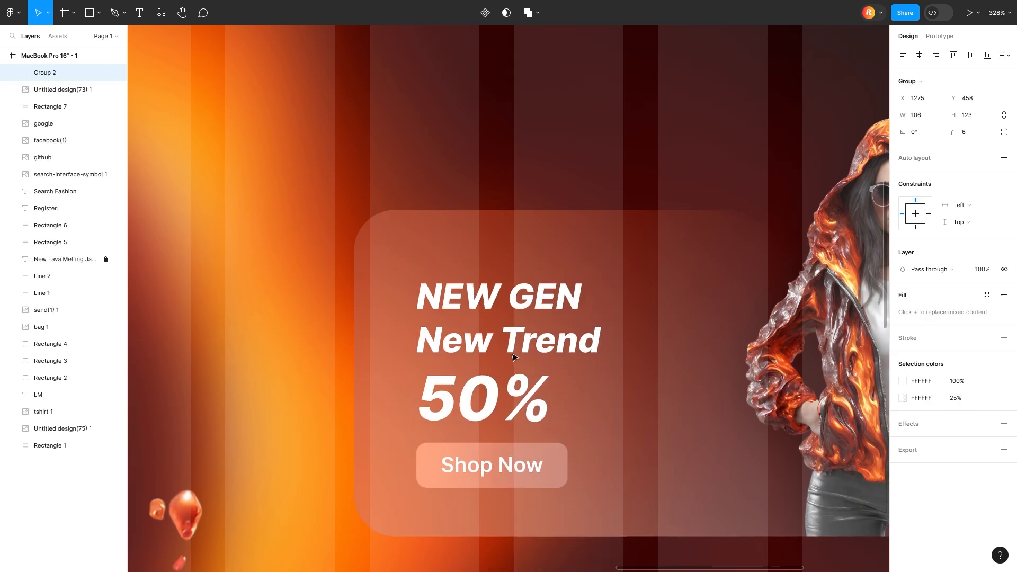
left_click(466, 263, "shift")
left_click(974, 58)
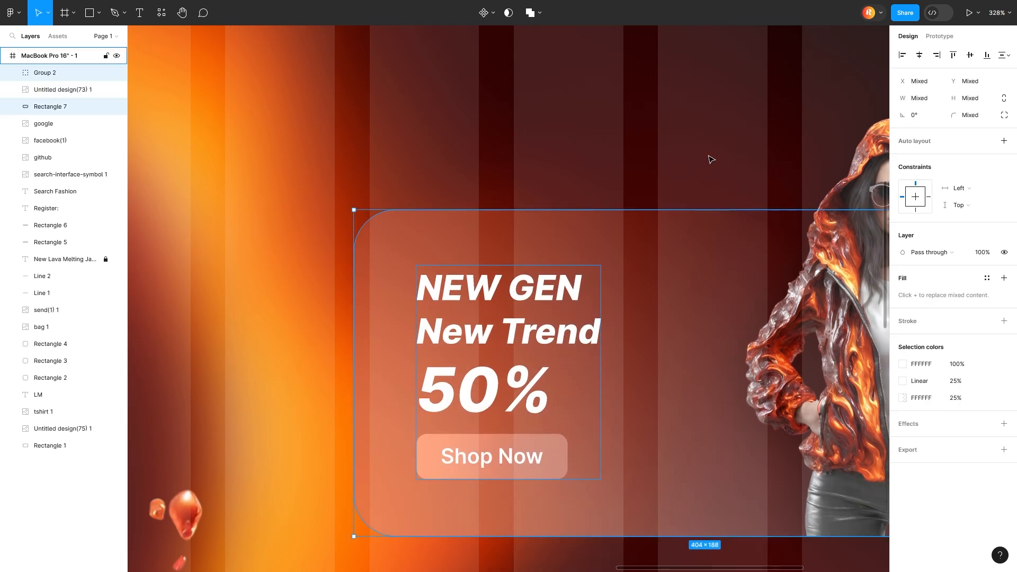
Step: Group the card rectangle, the small model image and the promo text group into one promotional card
scroll(704, 189, "down", 10)
left_click(522, 229, "shift")
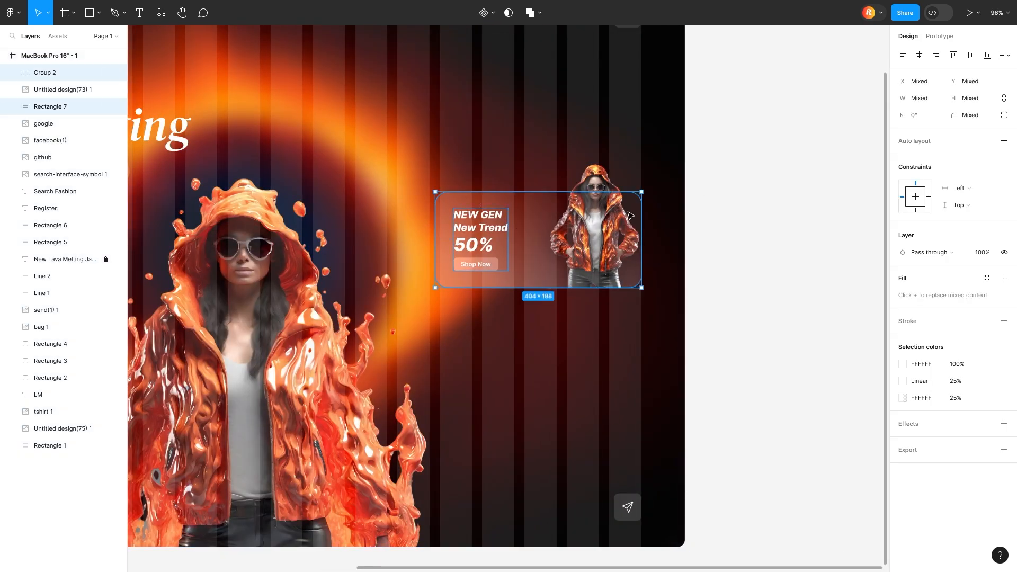
left_click(613, 208, "shift")
right_click(614, 207)
left_click(672, 313)
left_click(562, 372)
Step: Move the promotional card group straight down to Y 450
scroll(562, 372, "down", 3)
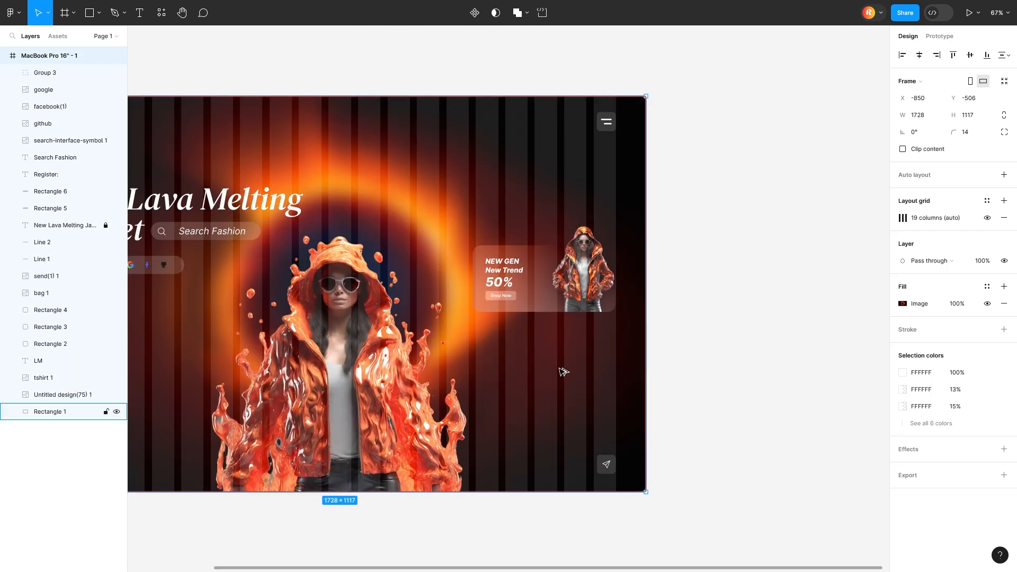
scroll(564, 372, "left", 3)
scroll(564, 372, "up", 1)
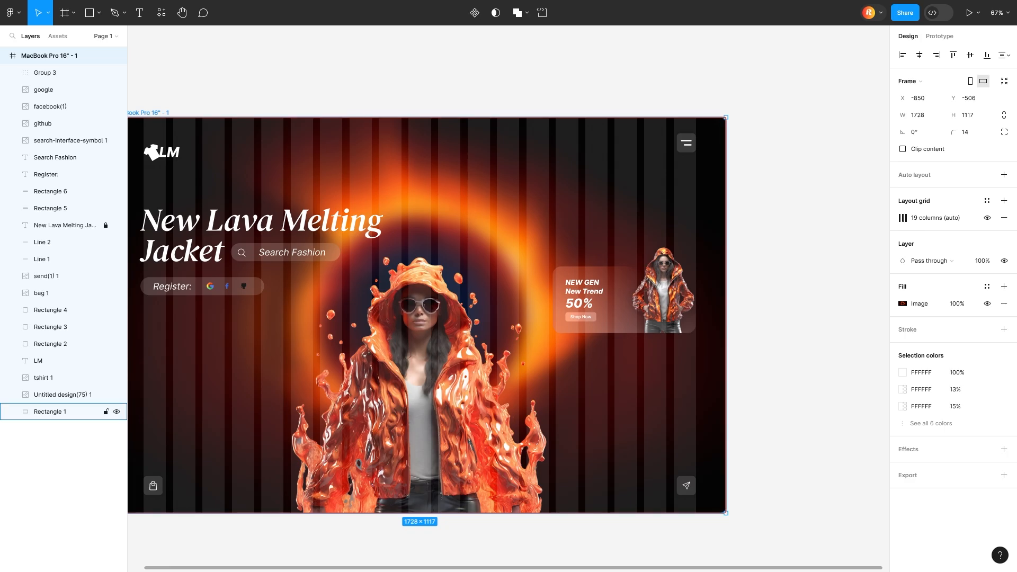
scroll(564, 370, "left", 5)
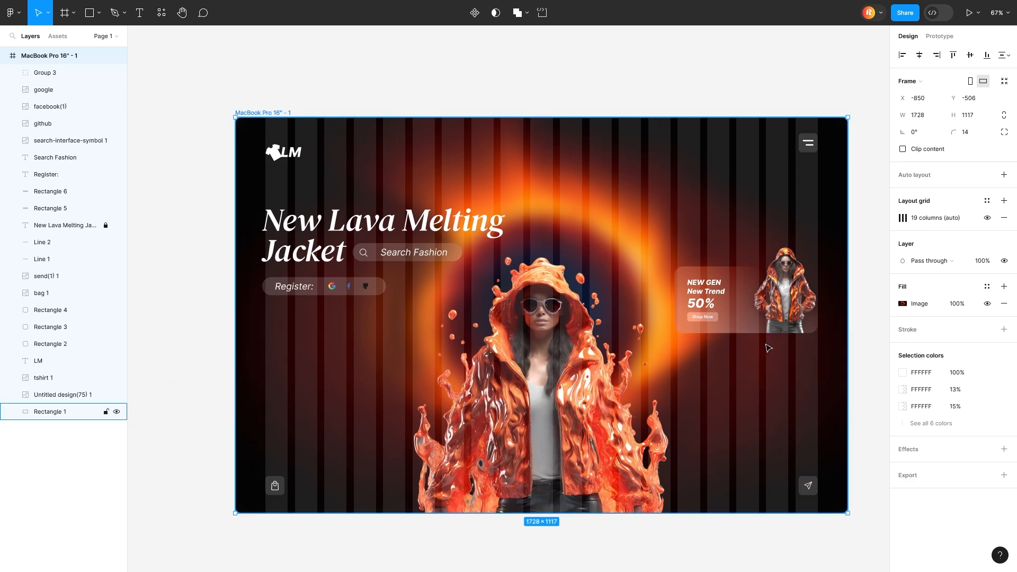
left_click(724, 315)
key("shift+Down")
key("shift+Down")
key("shift+Down")
key("shift+Down")
key("shift+Down")
key("shift+Down")
key("shift+Down")
key("shift+Down")
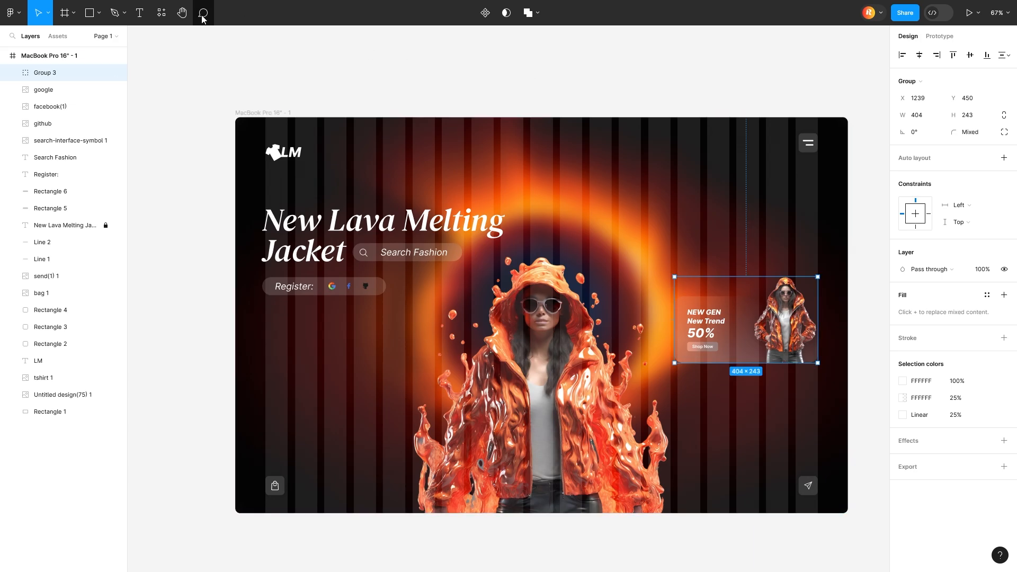
Step: Add a "Home" text label in the header area near the frame's upper edge
scroll(509, 137, "up", 5)
left_click(644, 136)
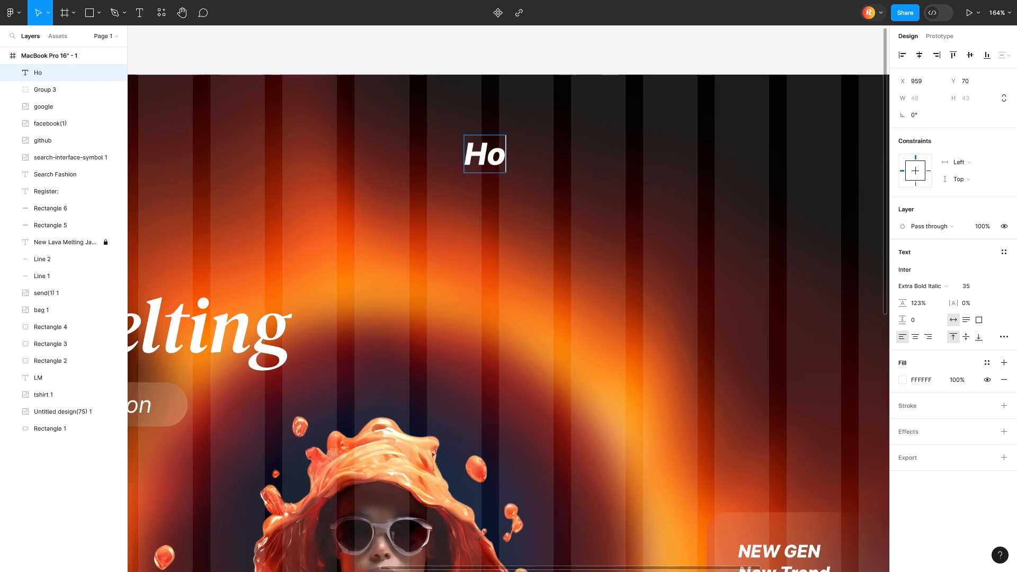
left_click(931, 288)
key("Escape")
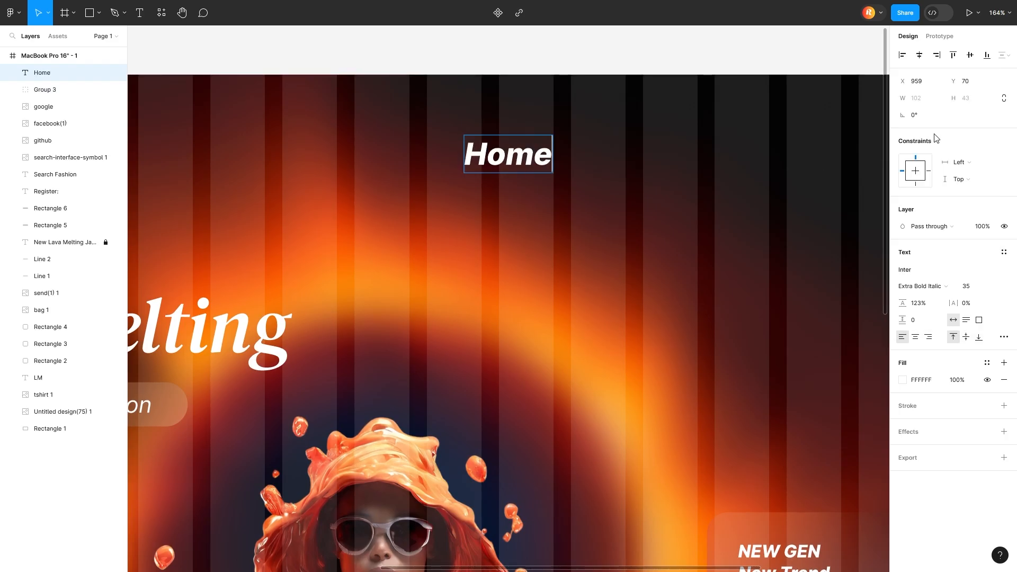
key("Escape")
Step: Set the "Home" label's weight to Semi Bold and its size to 25
left_click(918, 286)
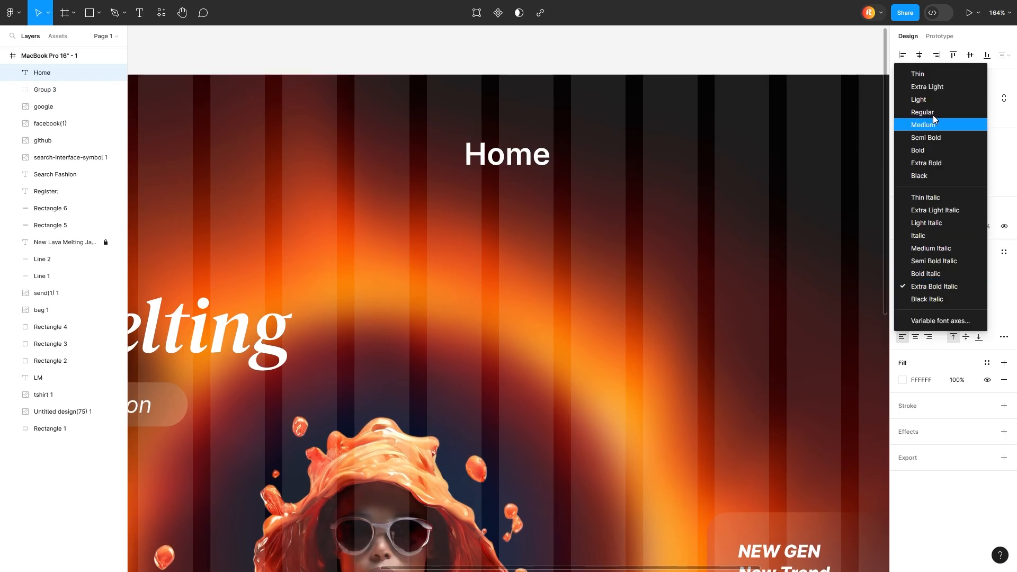
left_click(937, 136)
scroll(497, 189, "down", 3)
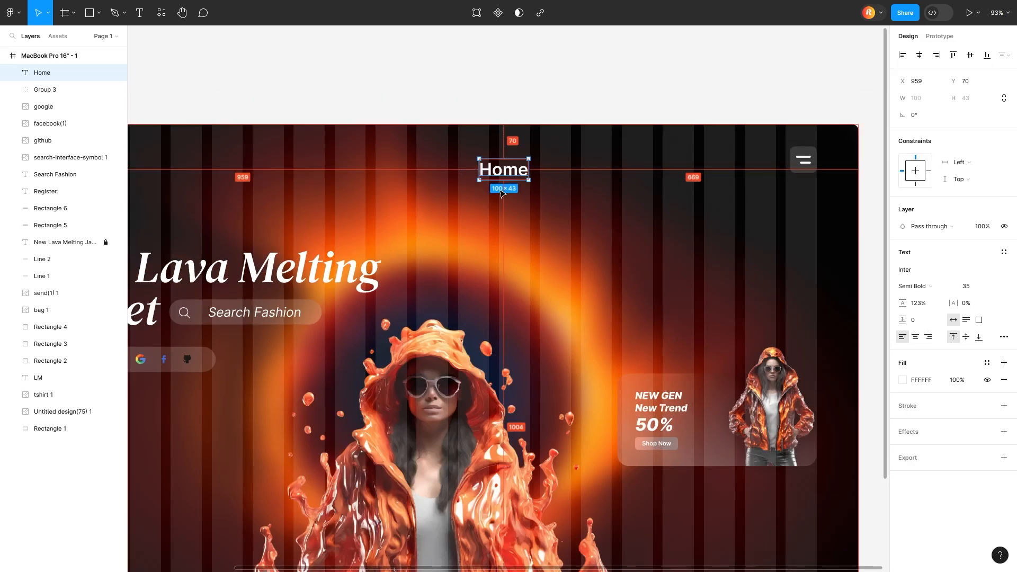
type("25")
key("Return")
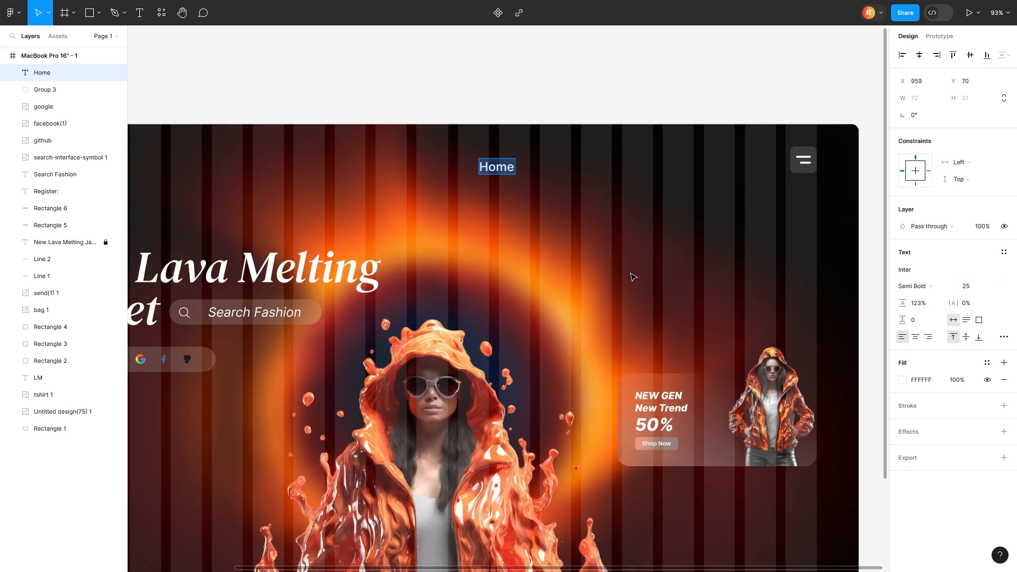
Step: Duplicate the "Home" label along the header to make the navigation items "Shop", "Fashion" and "Vlog"
left_click_drag(508, 173, 683, 171)
double_click(535, 166)
type("Fashion")
double_click(671, 169)
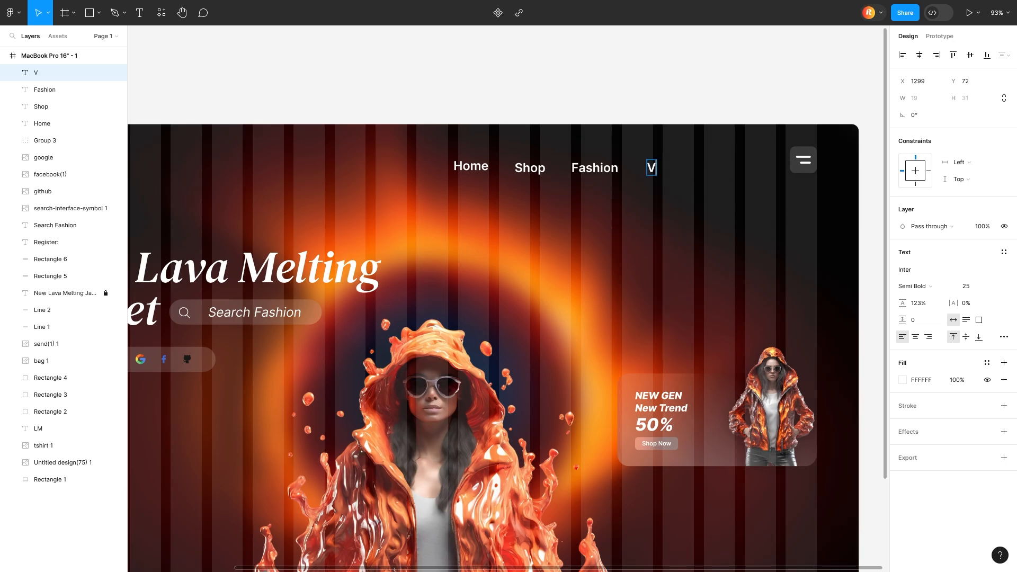
Step: Align the four navigation labels on their vertical centres and distribute their horizontal spacing evenly
left_click(597, 167)
left_click(610, 196)
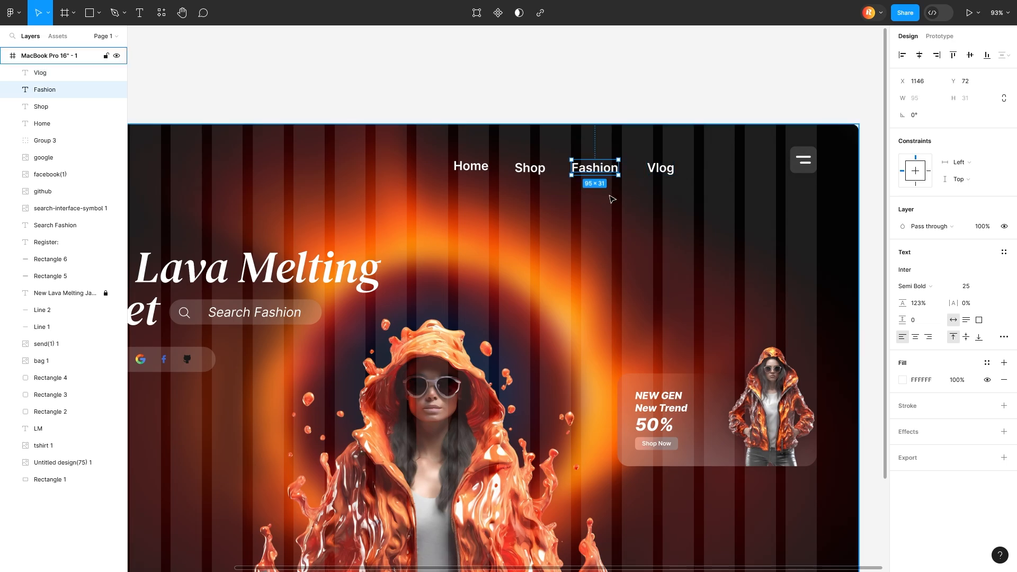
left_click(661, 168, "shift")
left_click(530, 169, "shift")
left_click(472, 166, "shift")
left_click(970, 56)
left_click(1001, 56)
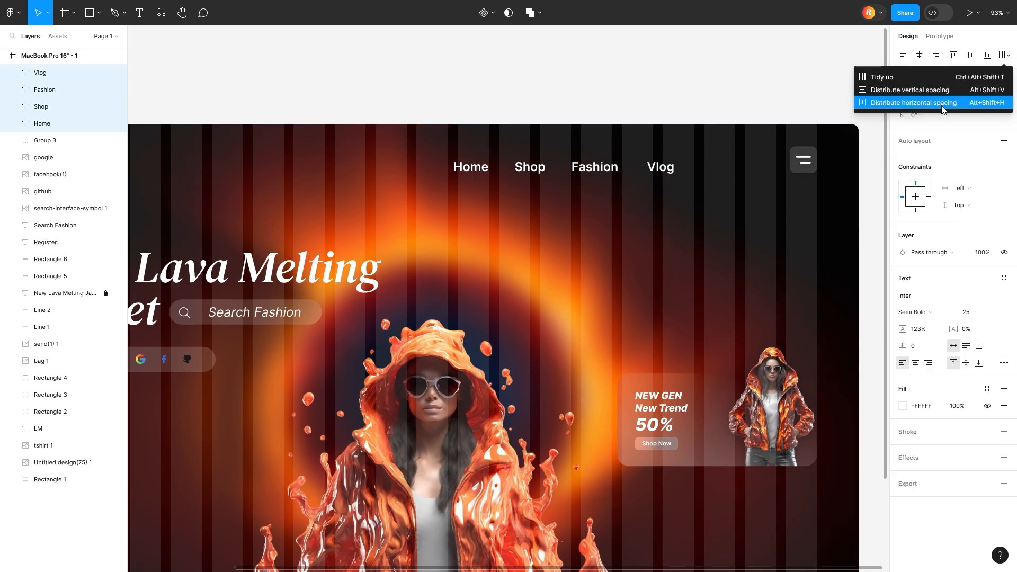
left_click(932, 100)
Step: Move the navigation labels beside the hamburger menu at Y 57 and set their weight to Medium
left_click_drag(661, 169, 737, 162)
scroll(736, 161, "down", 3)
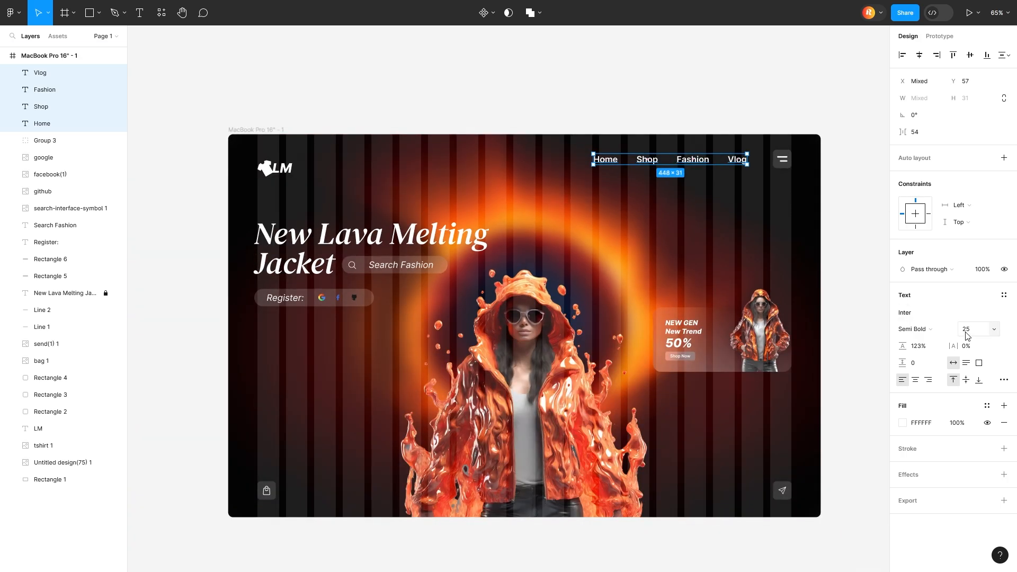
left_click(906, 331)
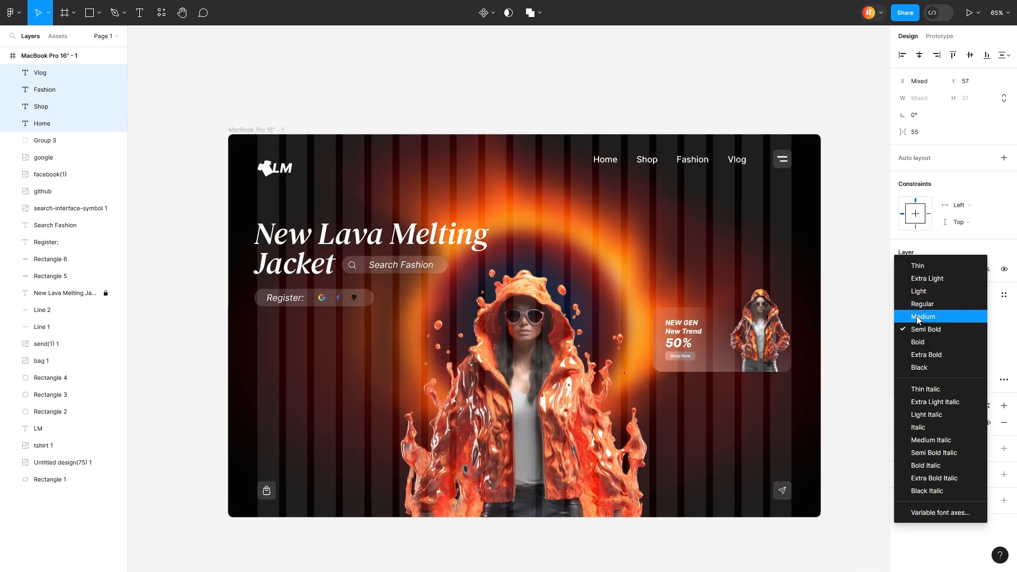
left_click(916, 316)
Step: Widen the spacing between the navigation labels to 84 and reposition the row beside the hamburger menu
left_click_drag(905, 131, 913, 132)
left_click_drag(736, 160, 713, 162)
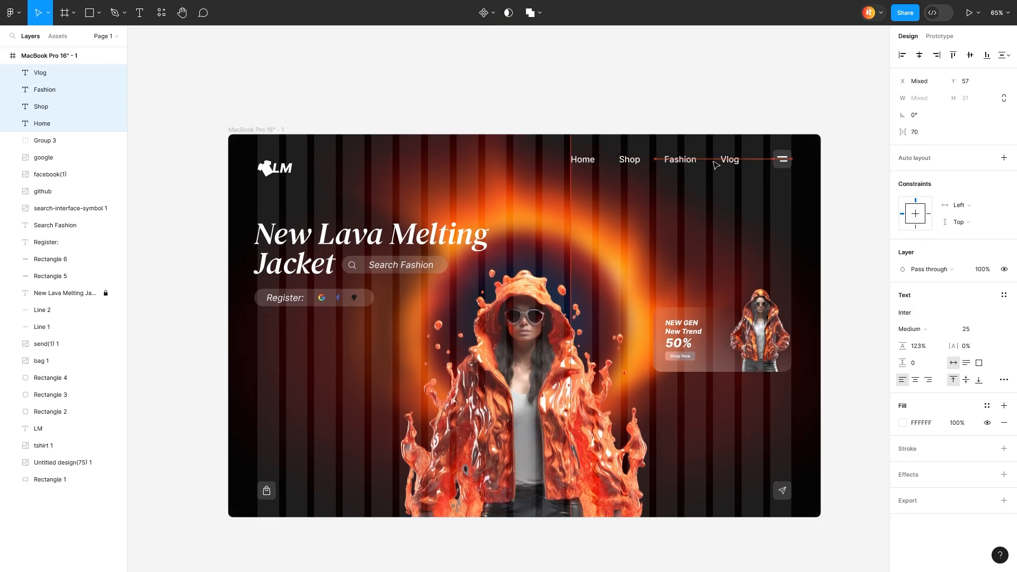
left_click_drag(901, 132, 874, 131)
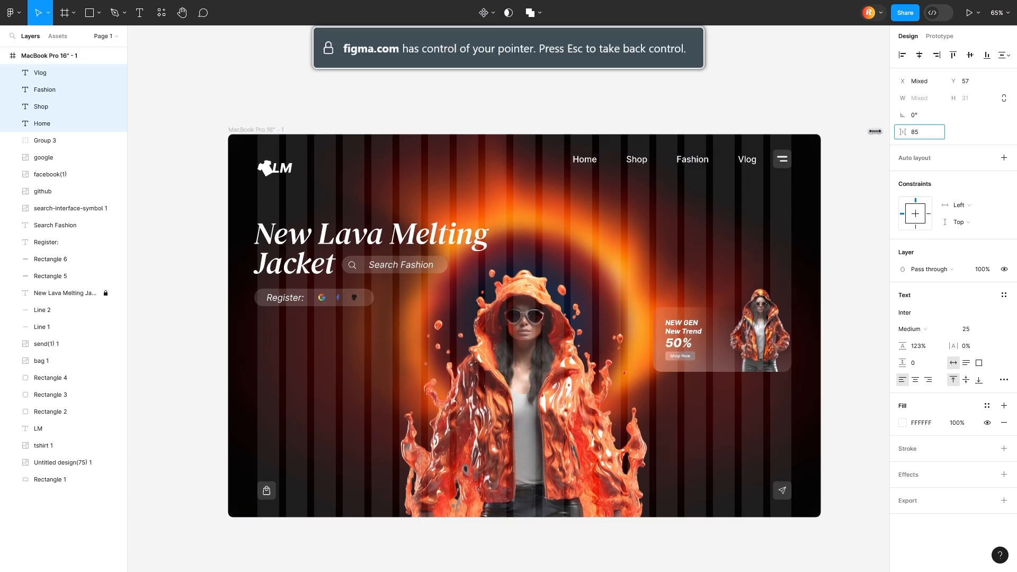
left_click_drag(741, 162, 736, 159)
Step: Draw a triangle of about 19 by 8, rotated 180°, under "Shop" and duplicate it under "Fashion"
left_click(101, 14)
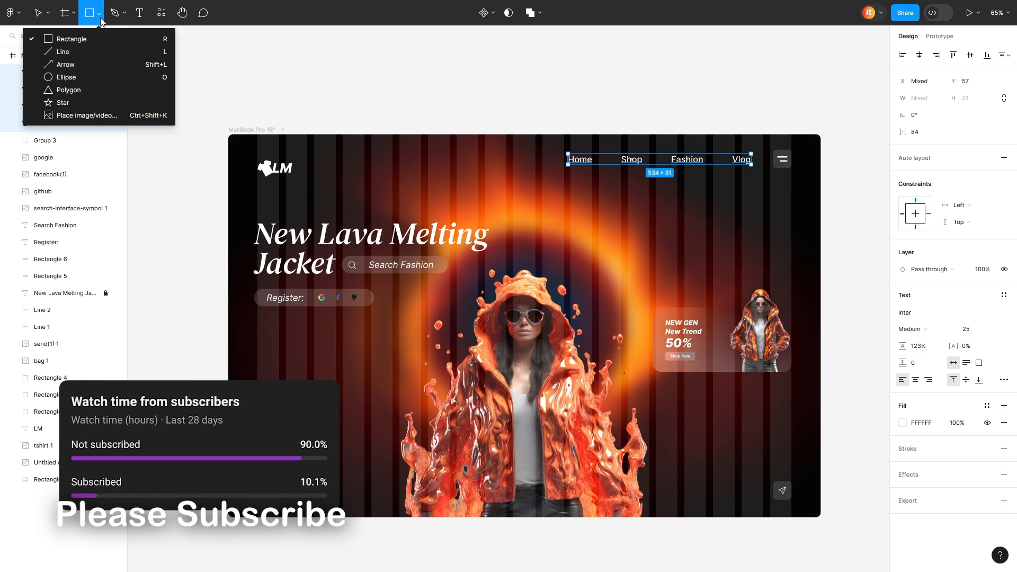
left_click(59, 86)
scroll(586, 158, "up", 5)
scroll(563, 171, "right", 3)
left_click_drag(549, 186, 571, 208)
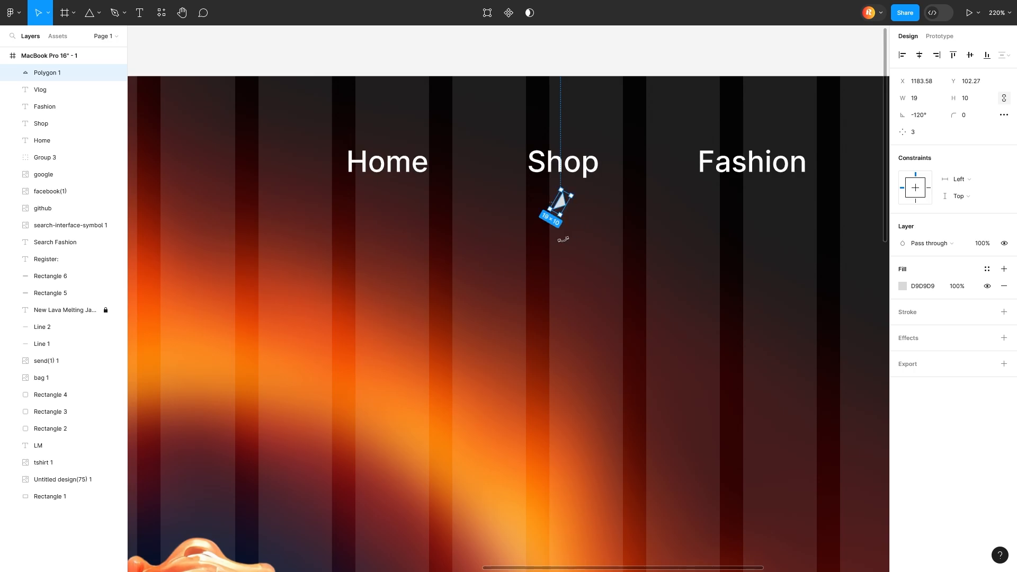
left_click_drag(560, 209, 752, 187)
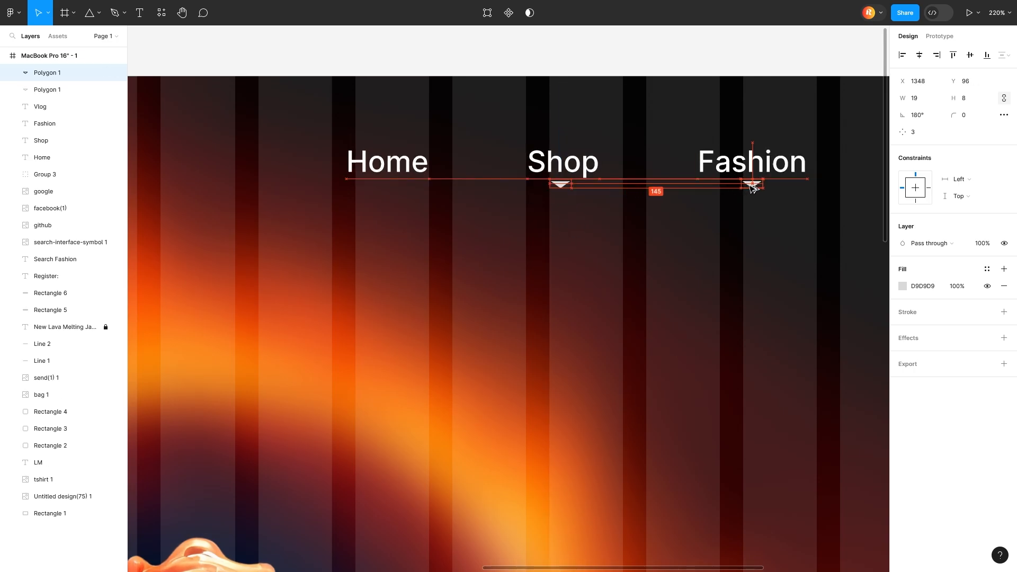
Step: Fill both dropdown triangles with white (FFFFFF) at 35% opacity
left_click(556, 184, "shift")
left_click(902, 329)
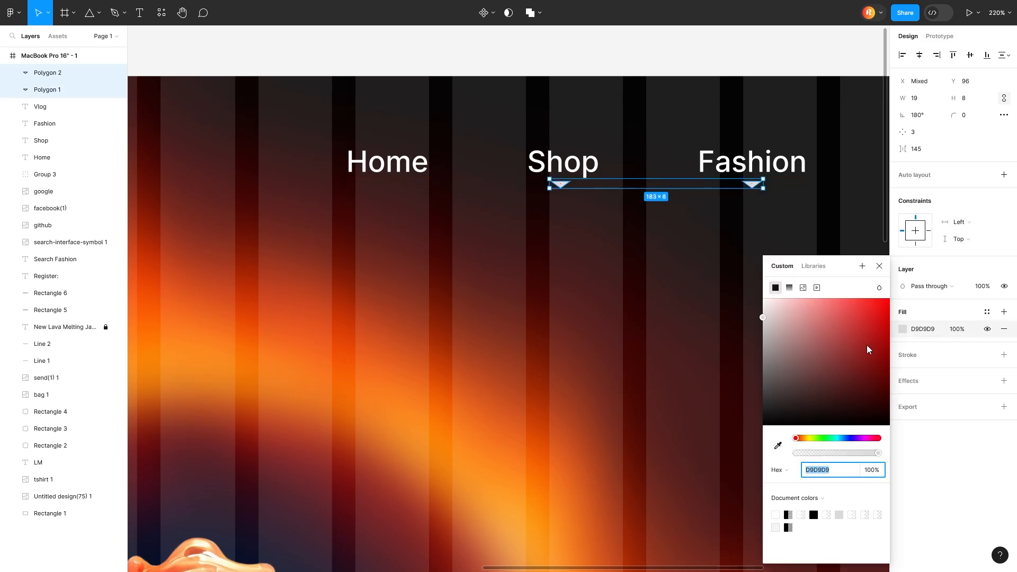
type("FFFFFF")
key("Return")
left_click(957, 329)
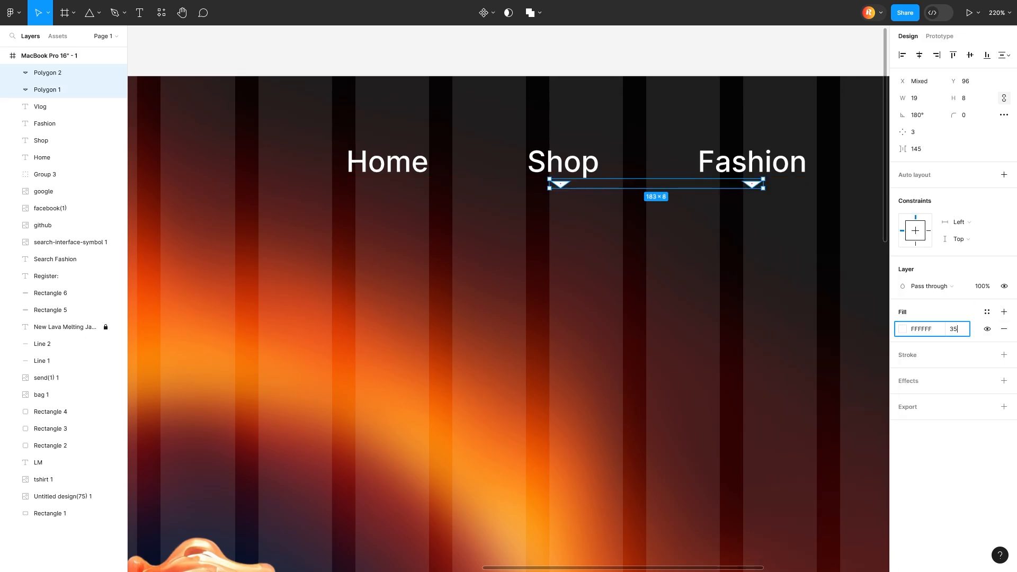
key("Return")
Step: Remove the 19-column layout grid from the MacBook Pro 16" frame
left_click(736, 395)
scroll(736, 395, "down", 5)
scroll(734, 396, "down", 2)
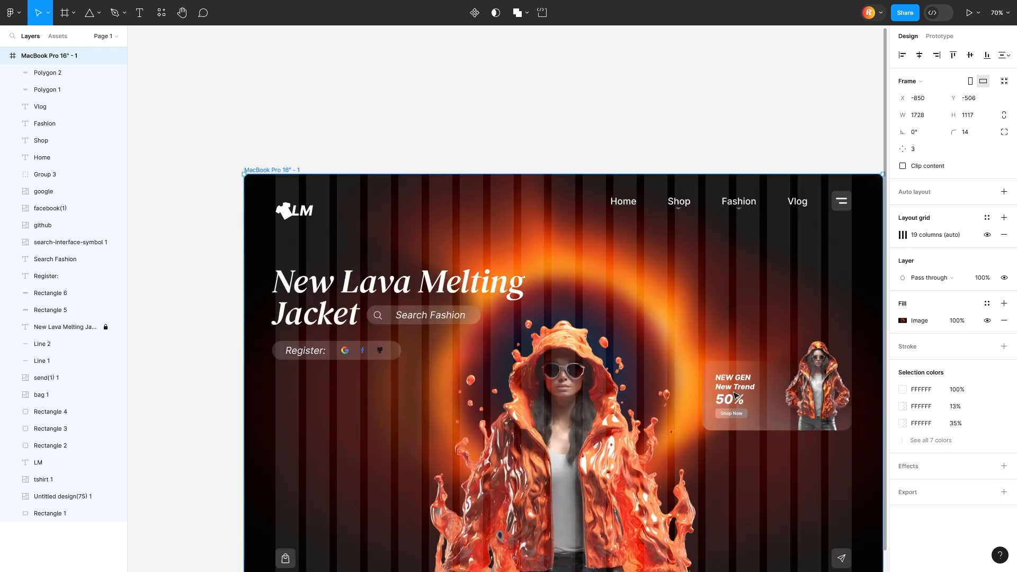
scroll(736, 395, "right", 3)
scroll(689, 381, "left", 4)
scroll(688, 382, "down", 2)
scroll(635, 358, "right", 2)
scroll(635, 358, "down", 2)
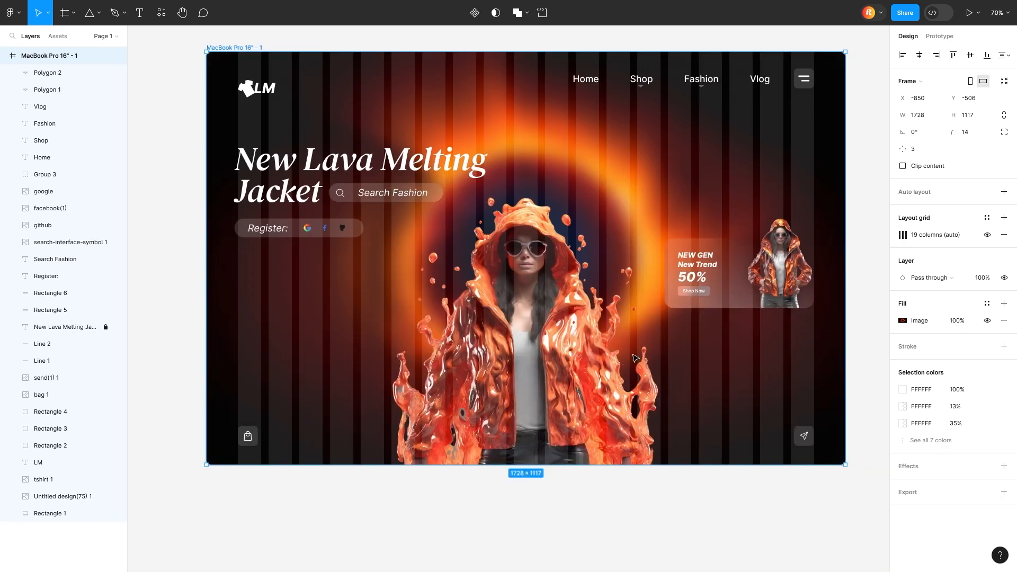
left_click(1003, 235)
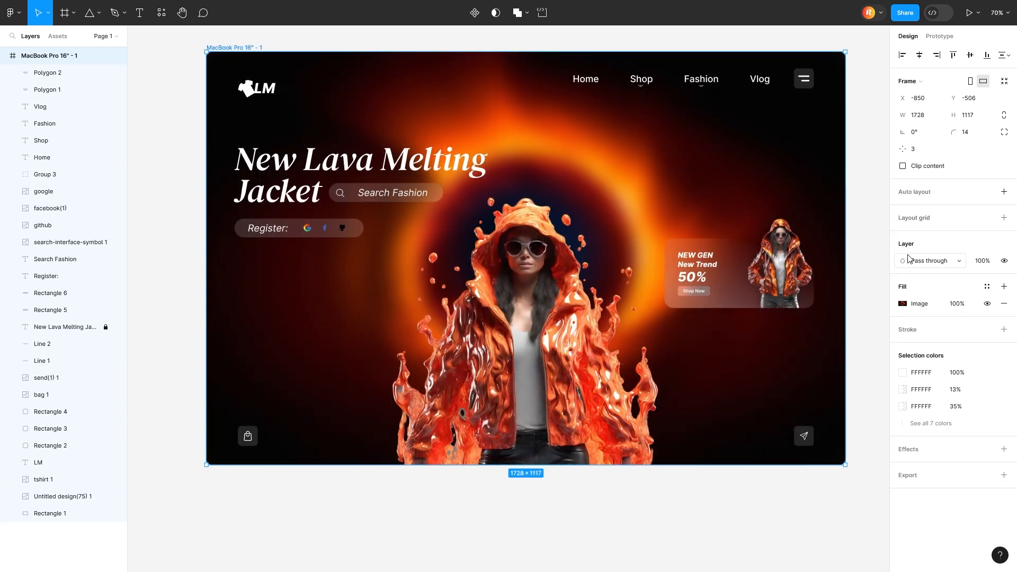
scroll(849, 259, "right", 2)
scroll(849, 259, "left", 1)
left_click(503, 344)
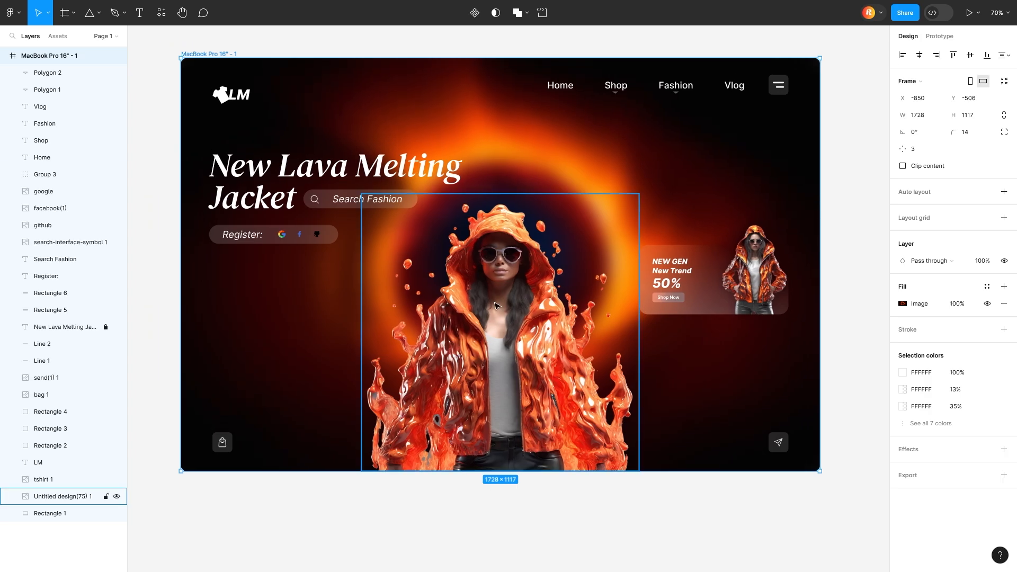